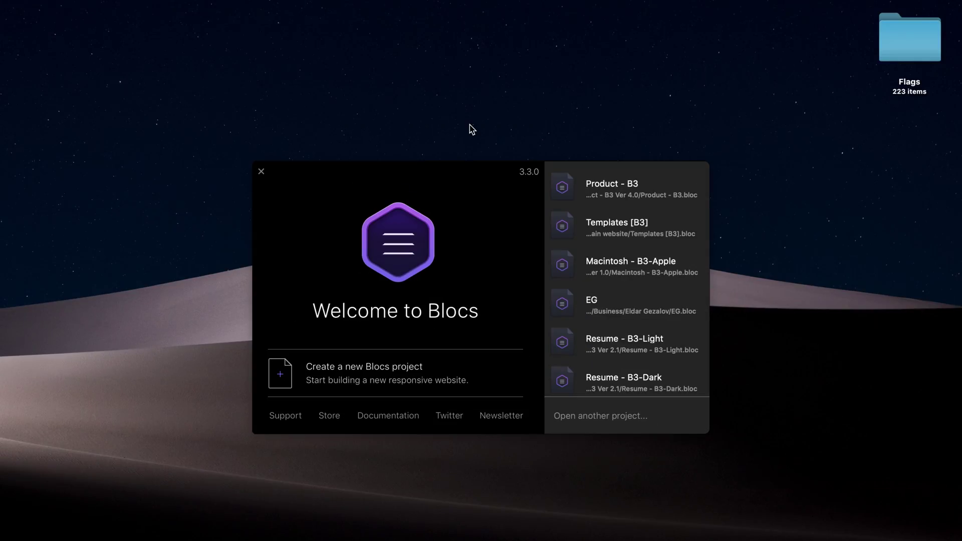
Open Freelancer - B3-Multi.bloc from the Freelancer - B3 Ver 1.1 folder in Templates
{"action": "left_click", "coordinate": [587, 423]}
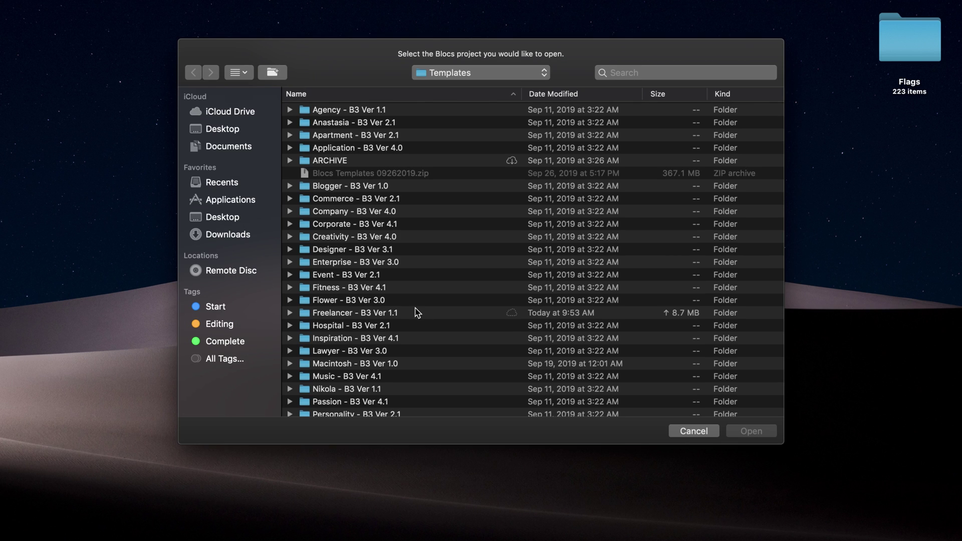
{"action": "scroll", "coordinate": [415, 311], "scroll_direction": "down", "scroll_amount": 3}
{"action": "left_click", "coordinate": [291, 271]}
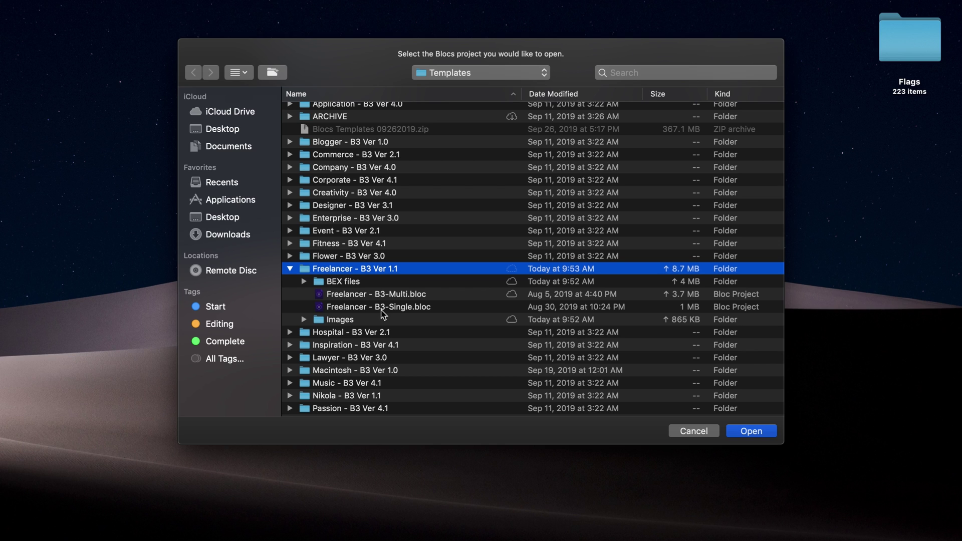
{"action": "left_click", "coordinate": [381, 311]}
{"action": "left_click", "coordinate": [398, 296]}
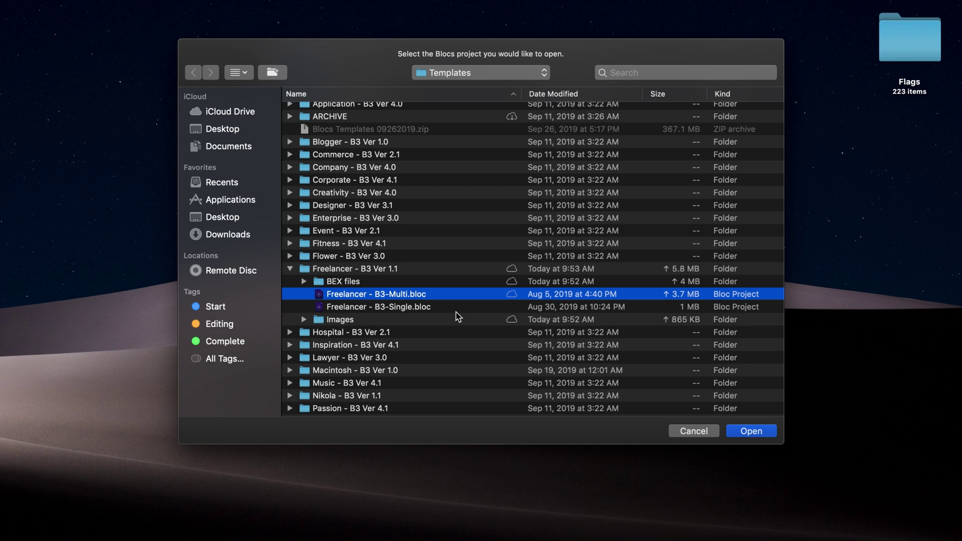
{"action": "left_click", "coordinate": [756, 433]}
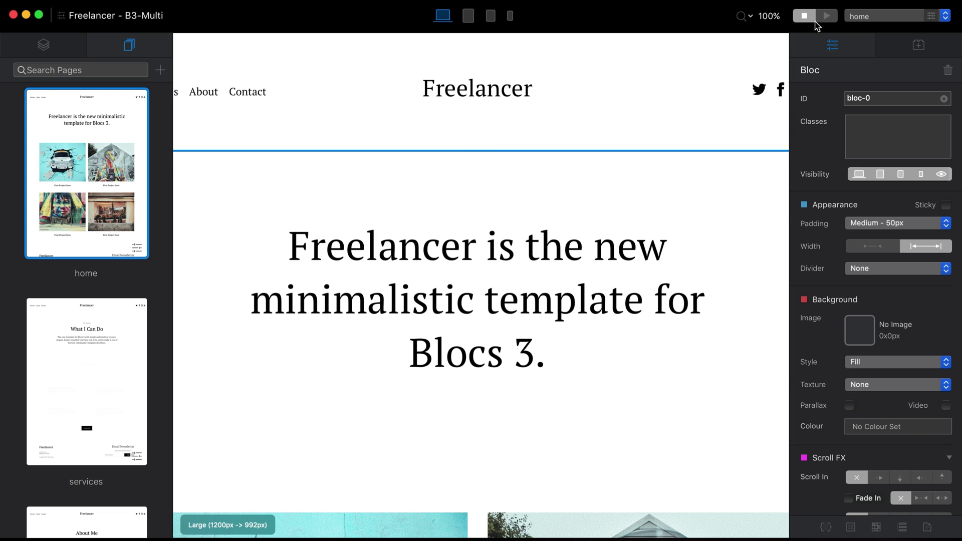
Preview the site through the car project, services, about and contact pages, then stop the preview
{"action": "left_click", "coordinate": [827, 17]}
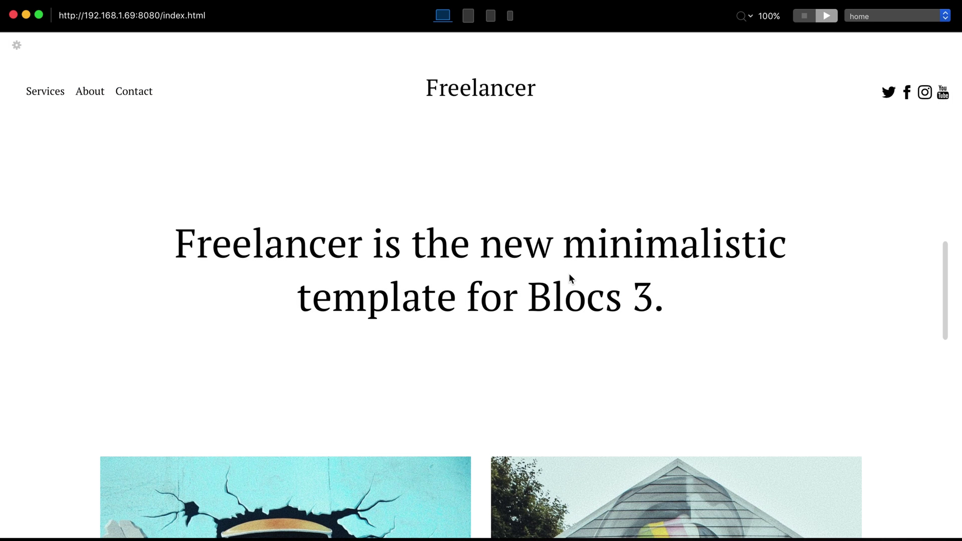
{"action": "scroll", "coordinate": [570, 275], "scroll_direction": "down", "scroll_amount": 10}
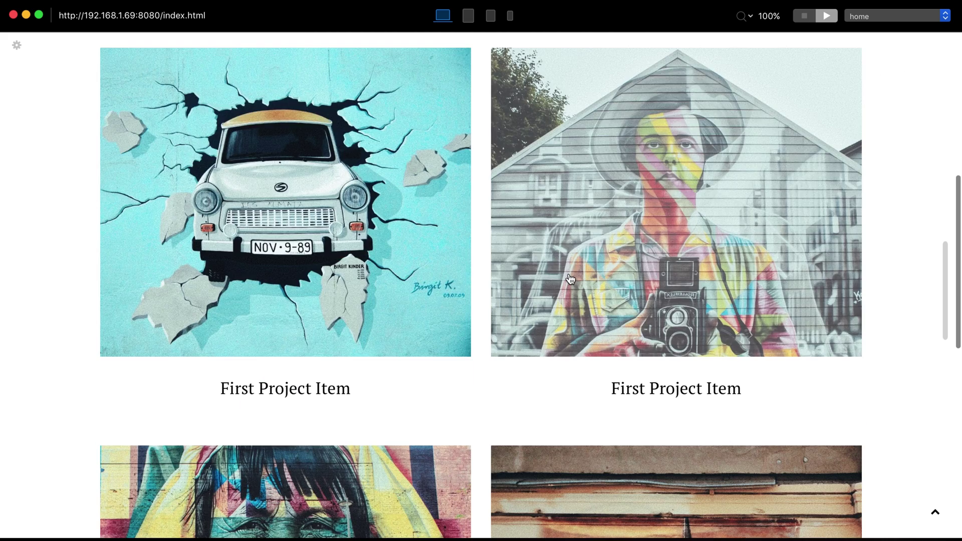
{"action": "left_click", "coordinate": [359, 272]}
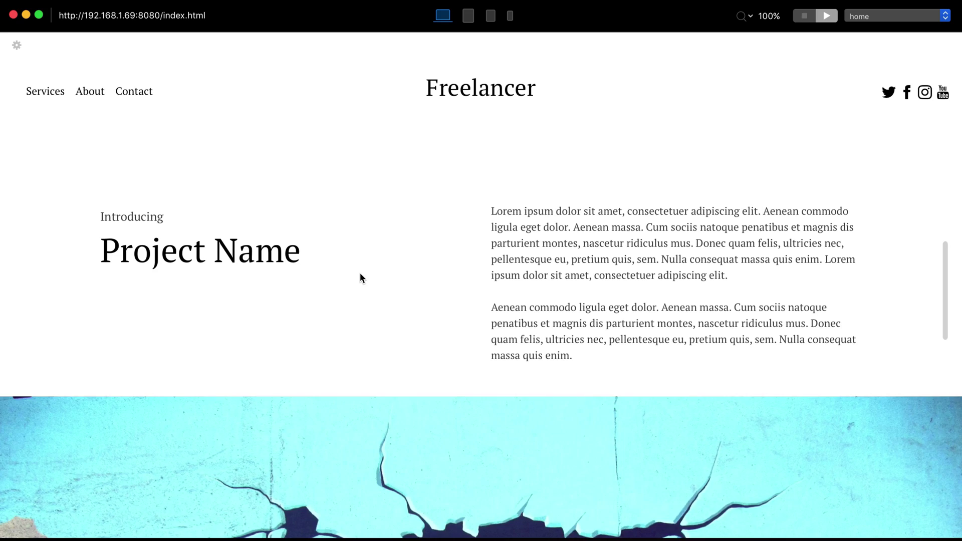
{"action": "scroll", "coordinate": [360, 273], "scroll_direction": "down", "scroll_amount": 7}
{"action": "scroll", "coordinate": [359, 272], "scroll_direction": "up", "scroll_amount": 10}
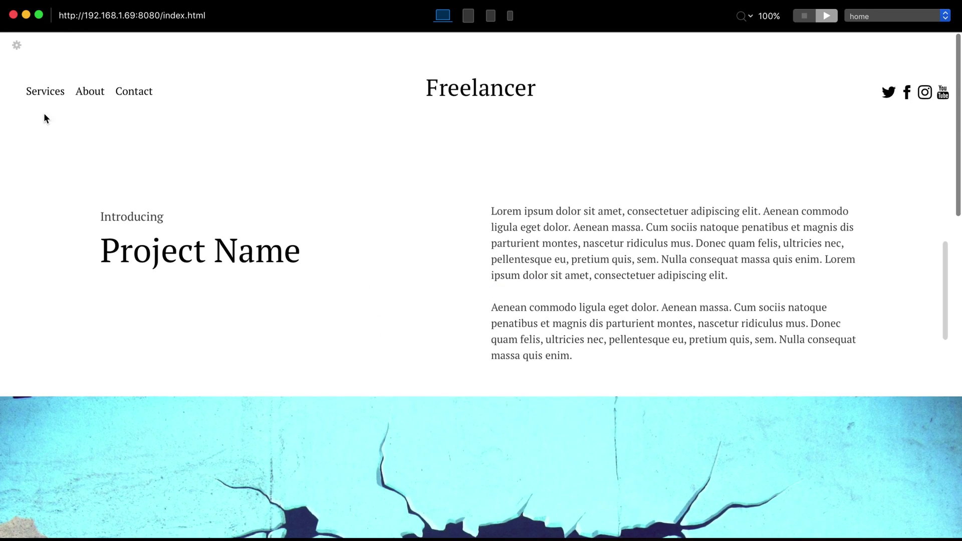
{"action": "left_click", "coordinate": [48, 95]}
{"action": "left_click", "coordinate": [98, 95]}
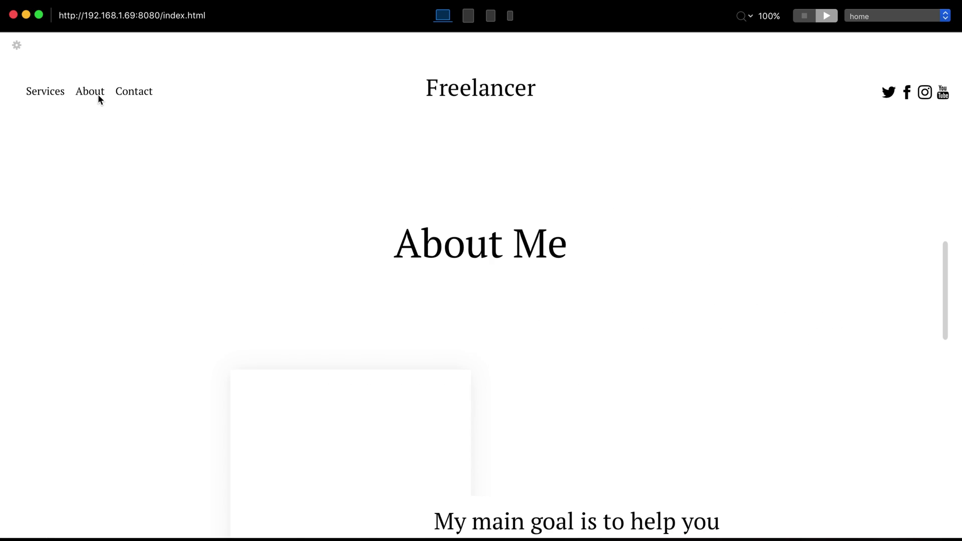
{"action": "left_click", "coordinate": [135, 92]}
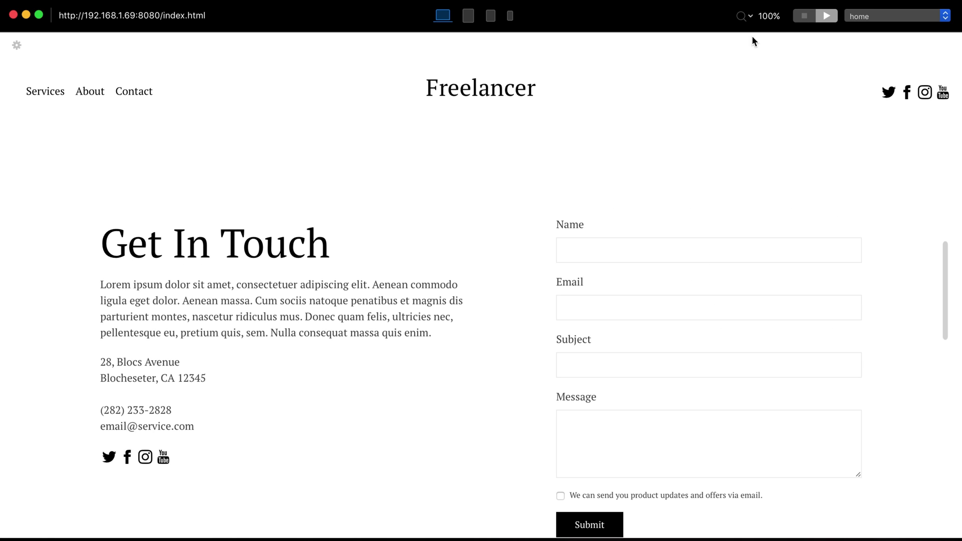
{"action": "left_click", "coordinate": [804, 16]}
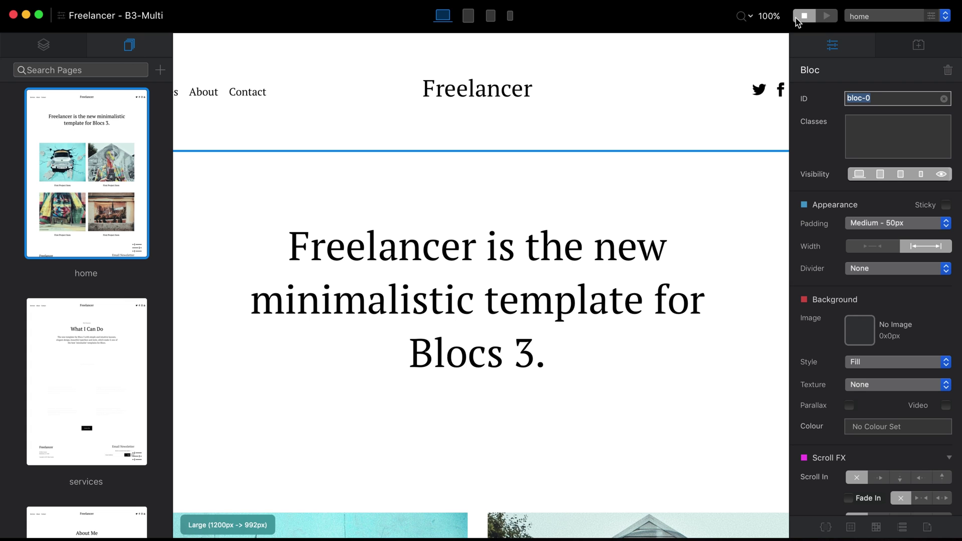
Check the page list while staying on home, and zoom the canvas out to 80%
{"action": "left_click", "coordinate": [890, 15]}
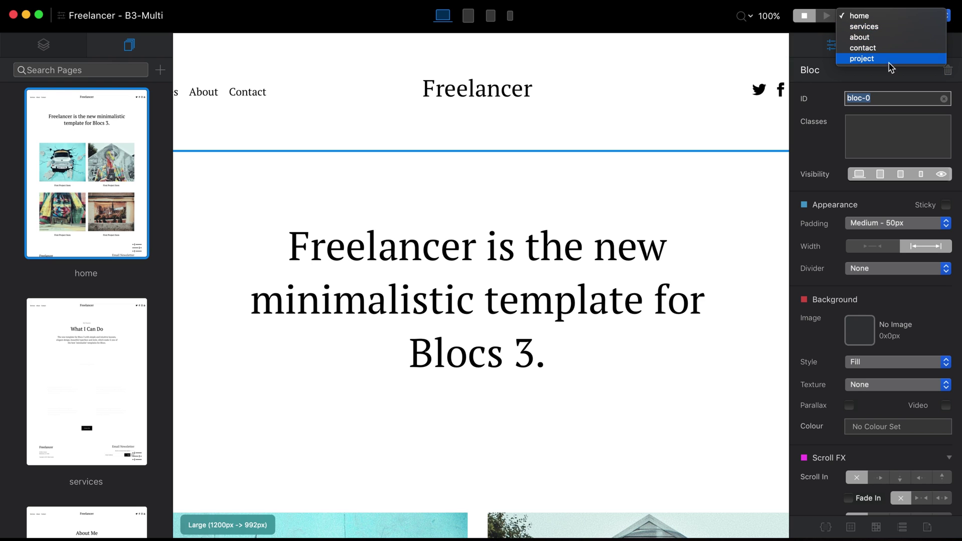
{"action": "left_click", "coordinate": [126, 46]}
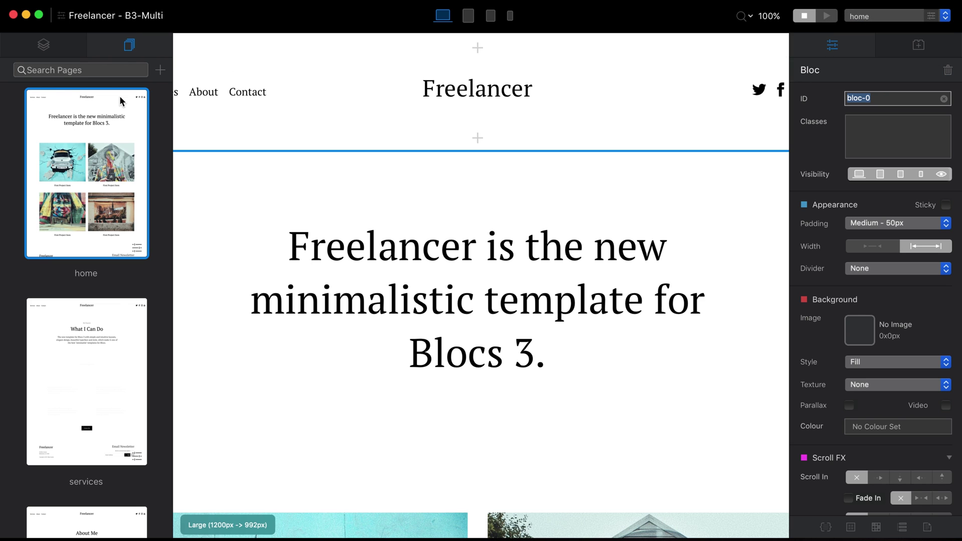
{"action": "scroll", "coordinate": [120, 245], "scroll_direction": "down", "scroll_amount": 6}
{"action": "scroll", "coordinate": [119, 245], "scroll_direction": "up", "scroll_amount": 10}
{"action": "key", "text": "super+minus"}
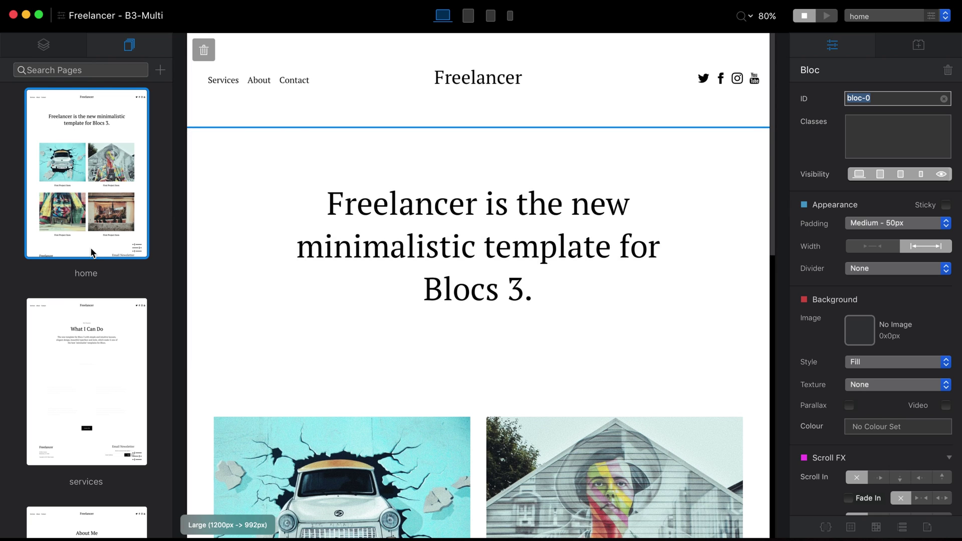
{"action": "scroll", "coordinate": [91, 247], "scroll_direction": "down", "scroll_amount": 8}
{"action": "scroll", "coordinate": [90, 247], "scroll_direction": "up", "scroll_amount": 8}
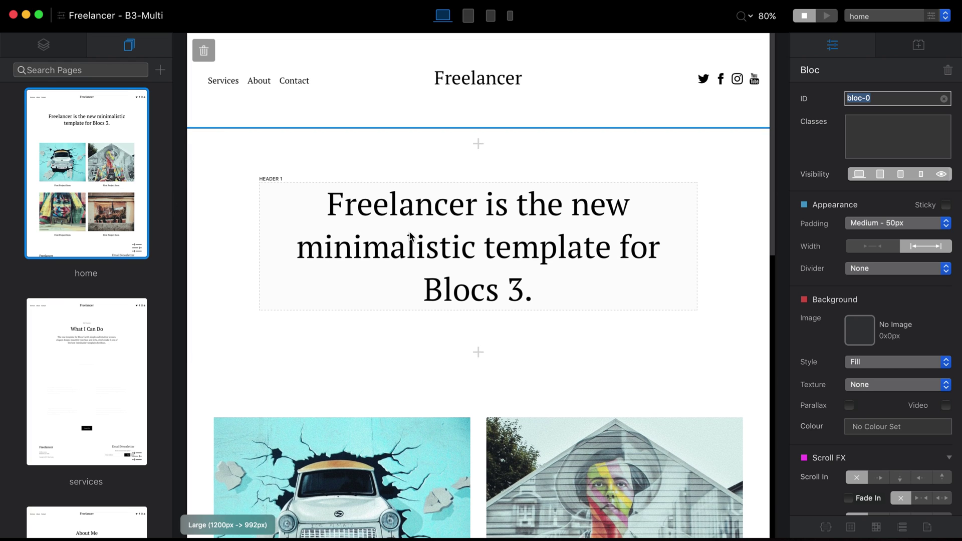
Duplicate the home page as home-1 and open home-1's Page Settings at the Page Name field
{"action": "left_click", "coordinate": [140, 251]}
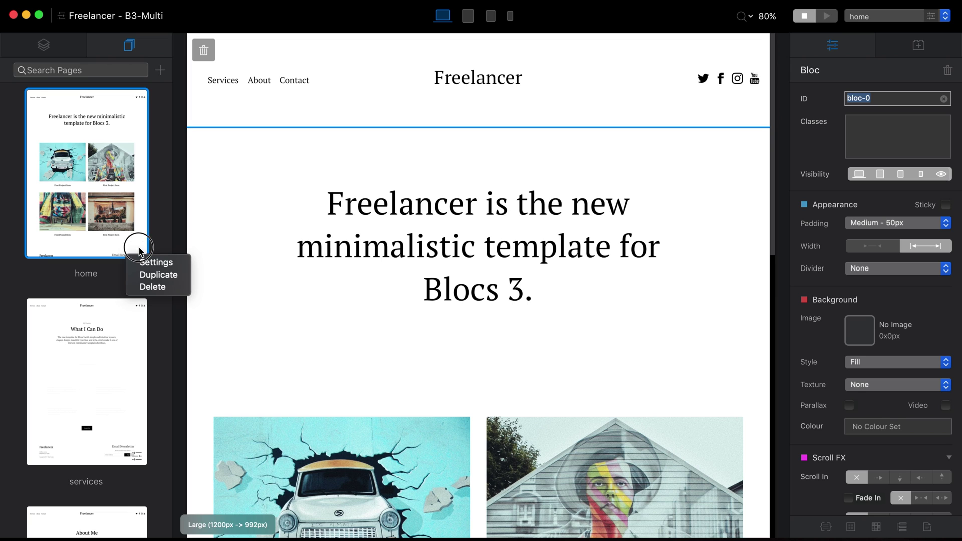
{"action": "left_click", "coordinate": [171, 276]}
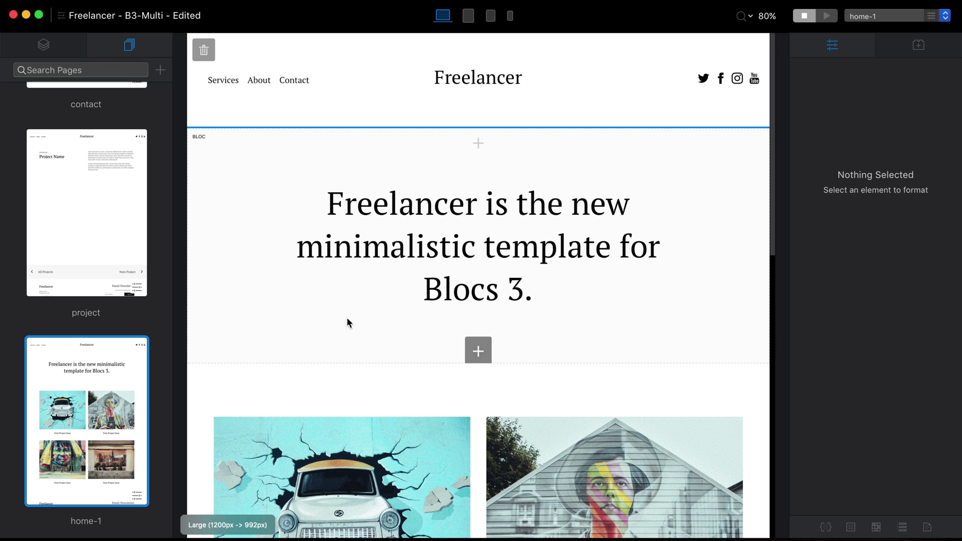
{"action": "left_click", "coordinate": [138, 497]}
{"action": "left_click", "coordinate": [161, 511]}
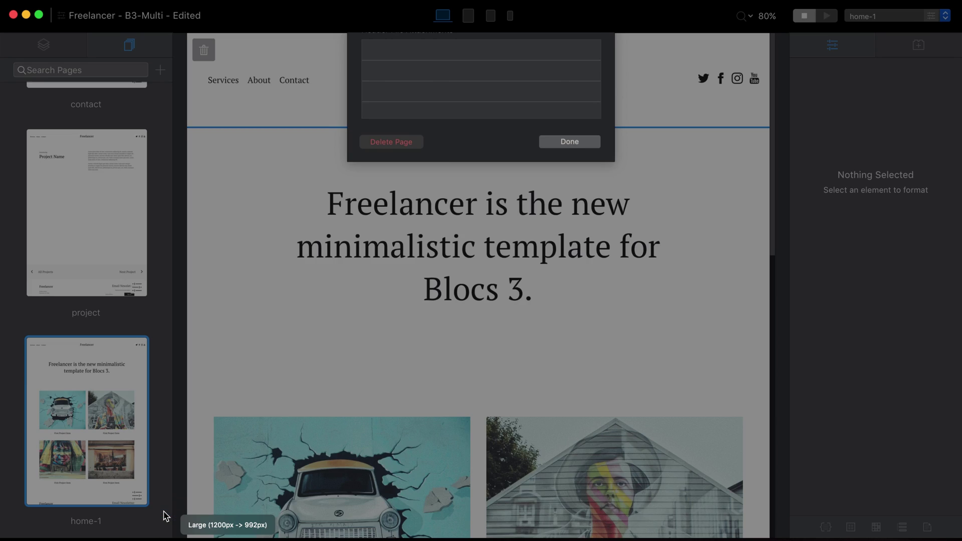
{"action": "left_click", "coordinate": [538, 68]}
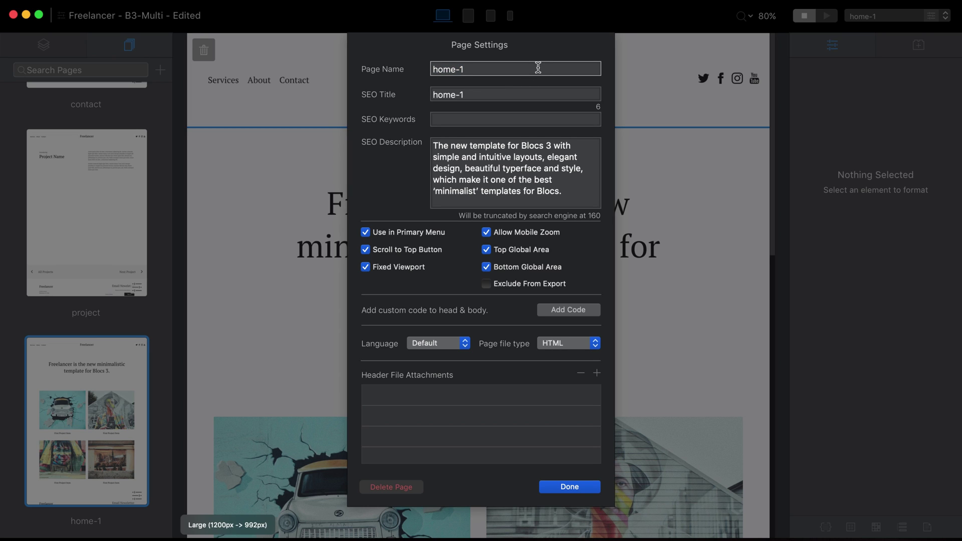
Rename the page to home-kr and clear its existing SEO title
{"action": "key", "text": "BackSpace"}
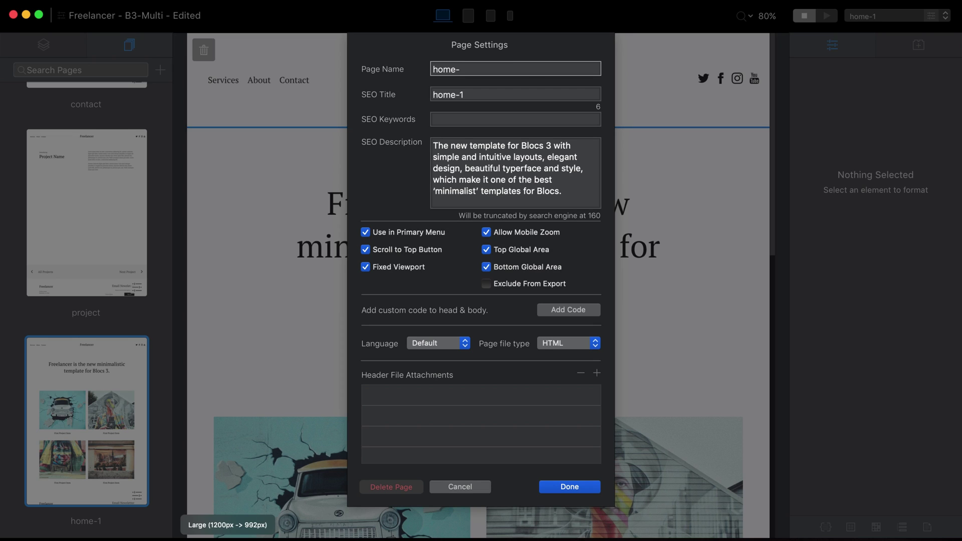
{"action": "type", "text": "kr"}
{"action": "triple_click", "coordinate": [470, 95]}
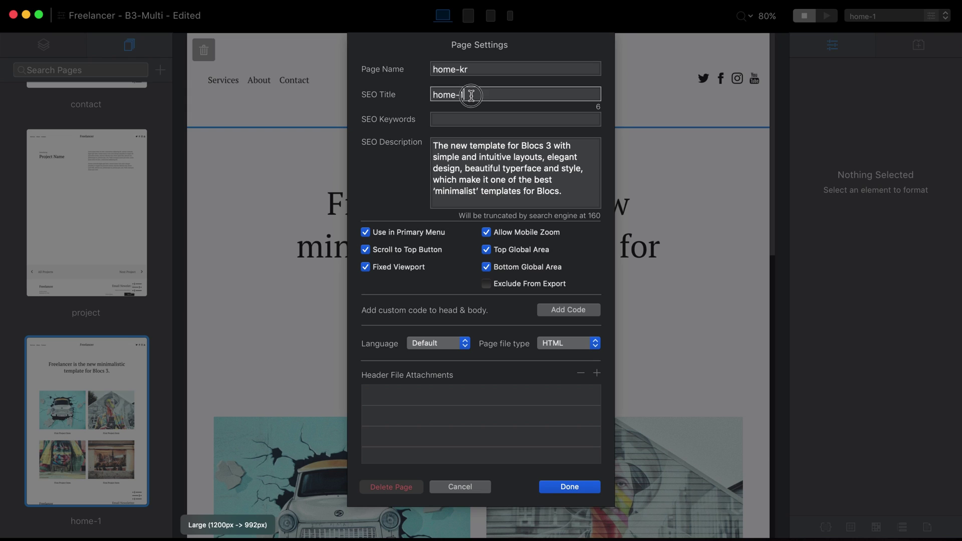
{"action": "key", "text": "BackSpace"}
Switch input to Korean, set the SEO title to 환영합니다., and confirm the settings
{"action": "key", "text": "ctrl+space"}
{"action": "type", "text": "gh"}
{"action": "key", "text": "BackSpace"}
{"action": "key", "text": "BackSpace"}
{"action": "type", "text": "ghk"}
{"action": "key", "text": "BackSpace"}
{"action": "key", "text": "BackSpace"}
{"action": "key", "text": "BackSpace"}
{"action": "left_click", "coordinate": [490, 118]}
{"action": "left_click", "coordinate": [490, 95]}
{"action": "type", "text": "화ㄴ영합니다."}
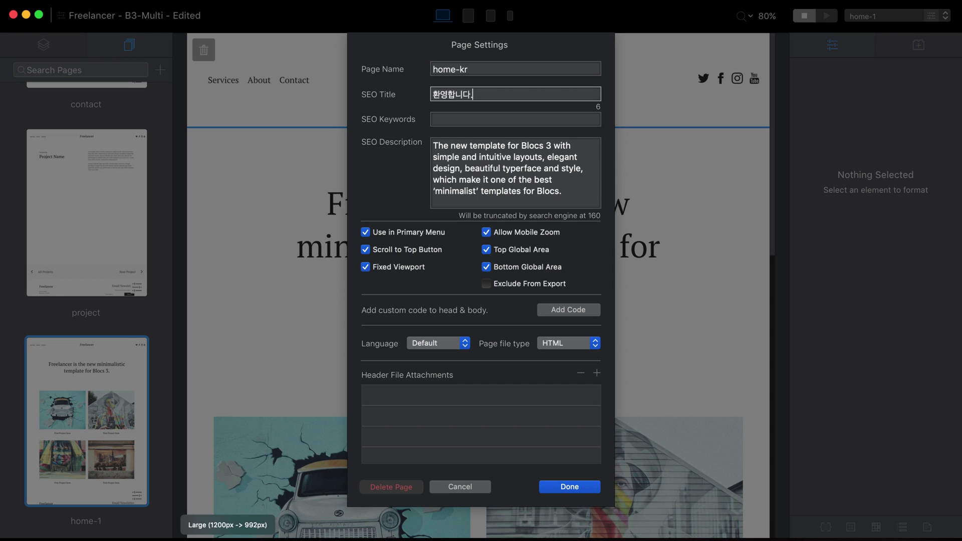
{"action": "left_click", "coordinate": [575, 487]}
{"action": "left_click", "coordinate": [259, 80]}
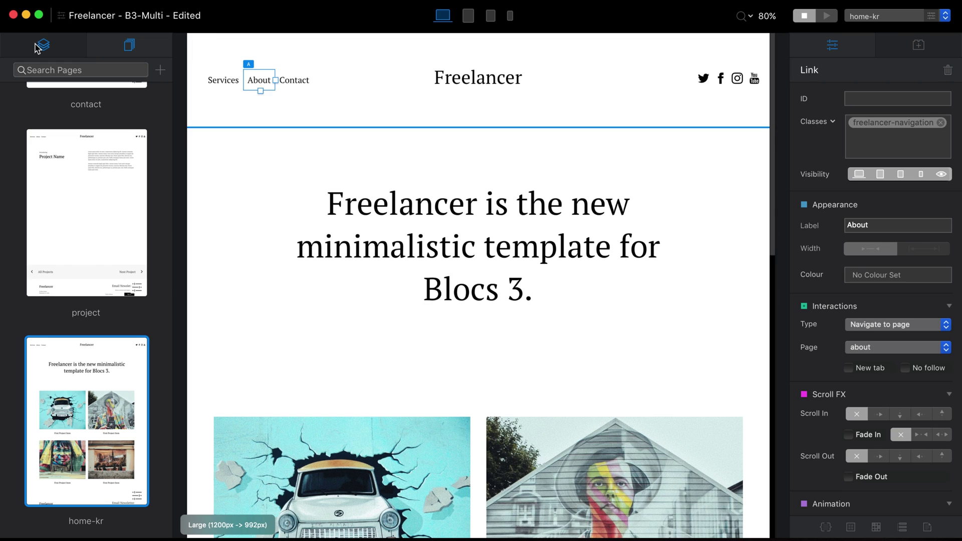
{"action": "left_click", "coordinate": [43, 45]}
{"action": "left_click", "coordinate": [125, 210]}
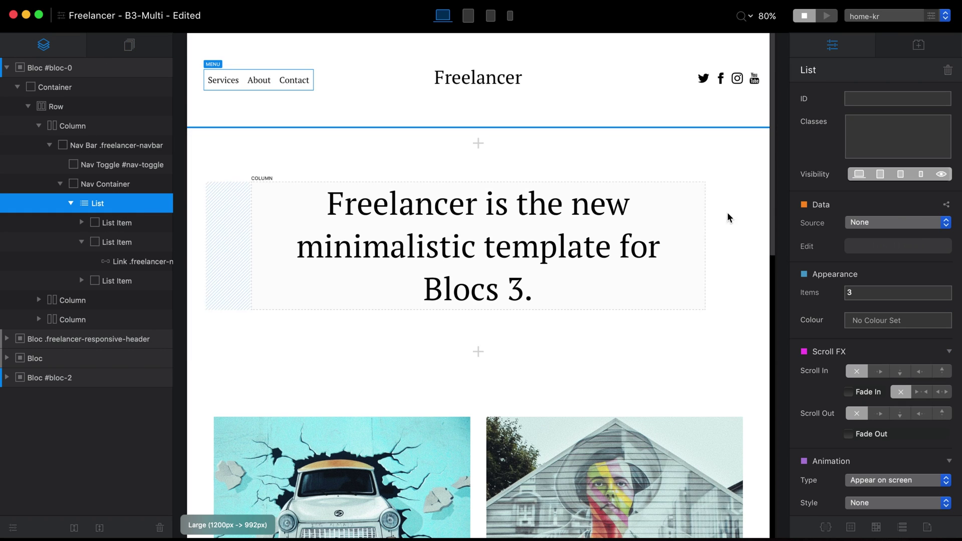
{"action": "left_click", "coordinate": [897, 222]}
{"action": "left_click", "coordinate": [897, 222]}
{"action": "left_click", "coordinate": [219, 83]}
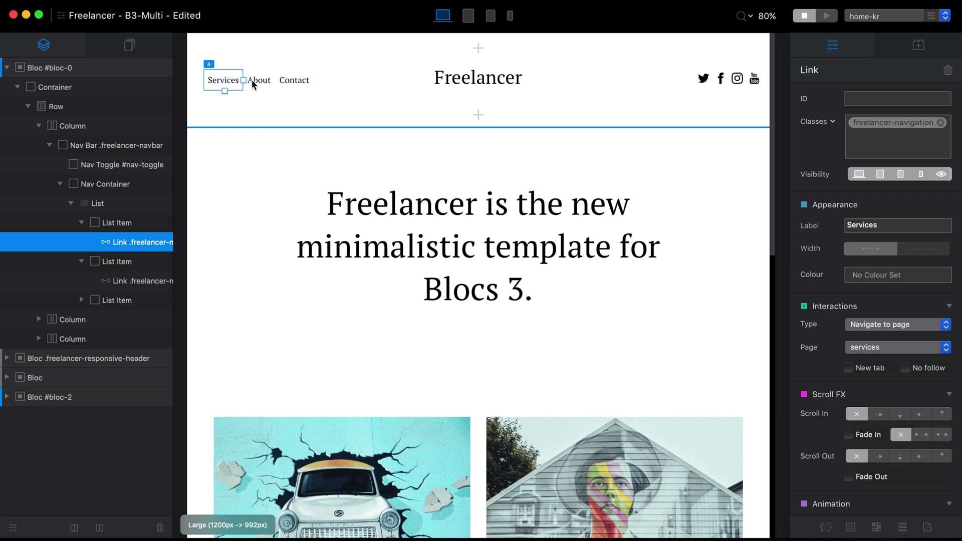
{"action": "left_click", "coordinate": [263, 85]}
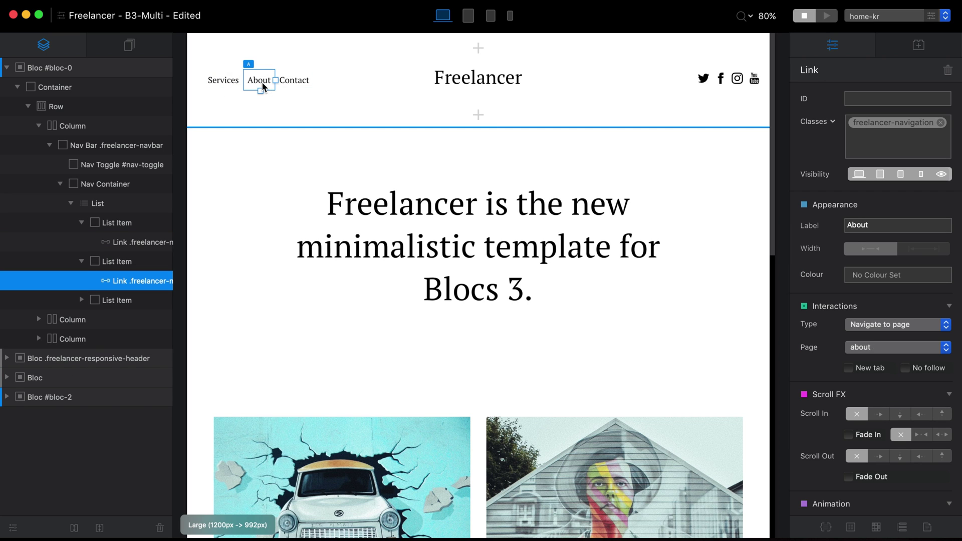
{"action": "left_click", "coordinate": [110, 144]}
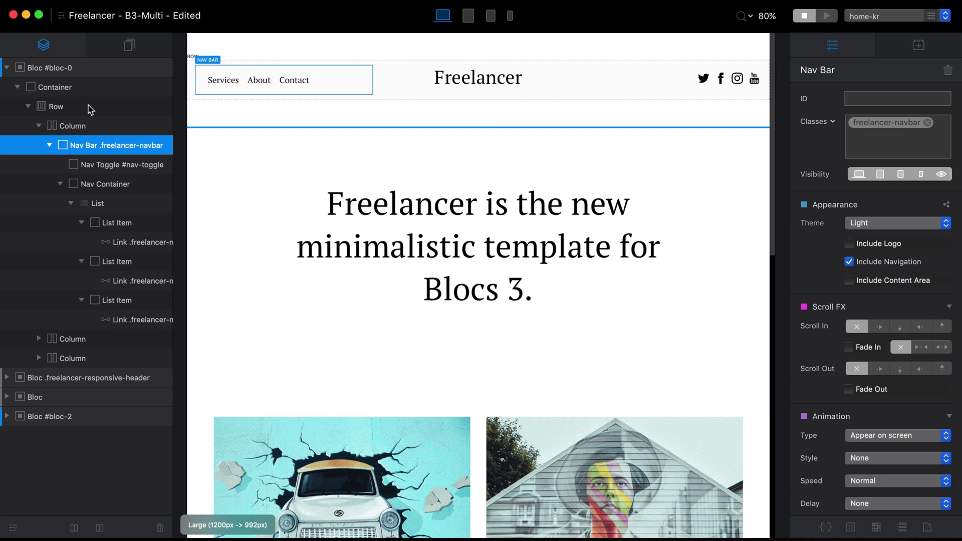
{"action": "left_click", "coordinate": [110, 50]}
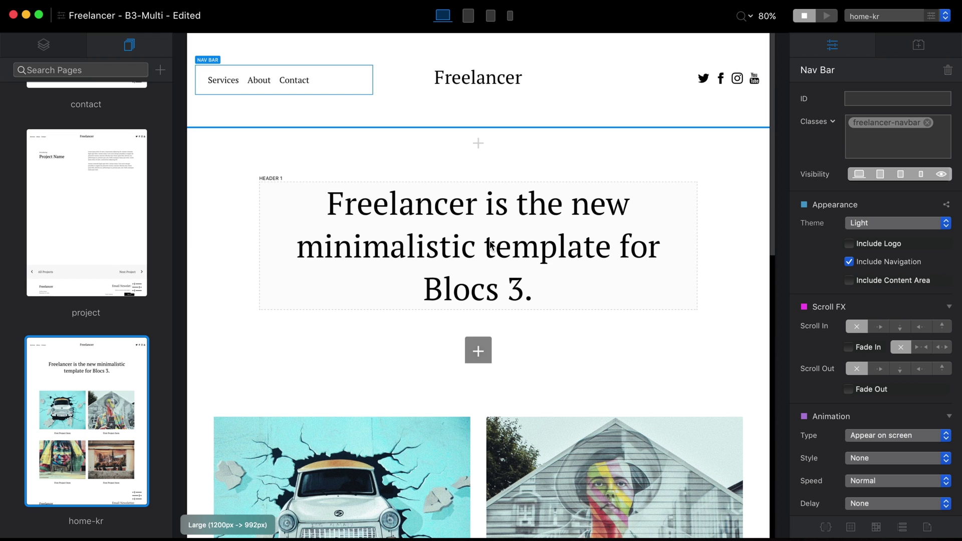
Replace the home-kr headline with '프리렌서는 블록스 3을 위한 새로운 템플릿입니다.'
{"action": "scroll", "coordinate": [490, 242], "scroll_direction": "down", "scroll_amount": 10}
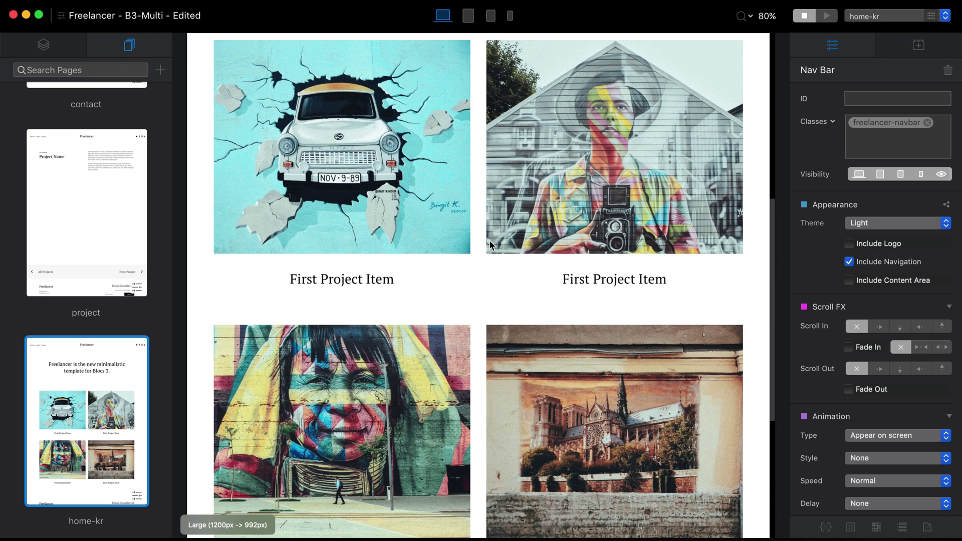
{"action": "scroll", "coordinate": [489, 239], "scroll_direction": "up", "scroll_amount": 10}
{"action": "triple_click", "coordinate": [489, 247]}
{"action": "type", "text": "프리렌서는 블록스 3을 위"}
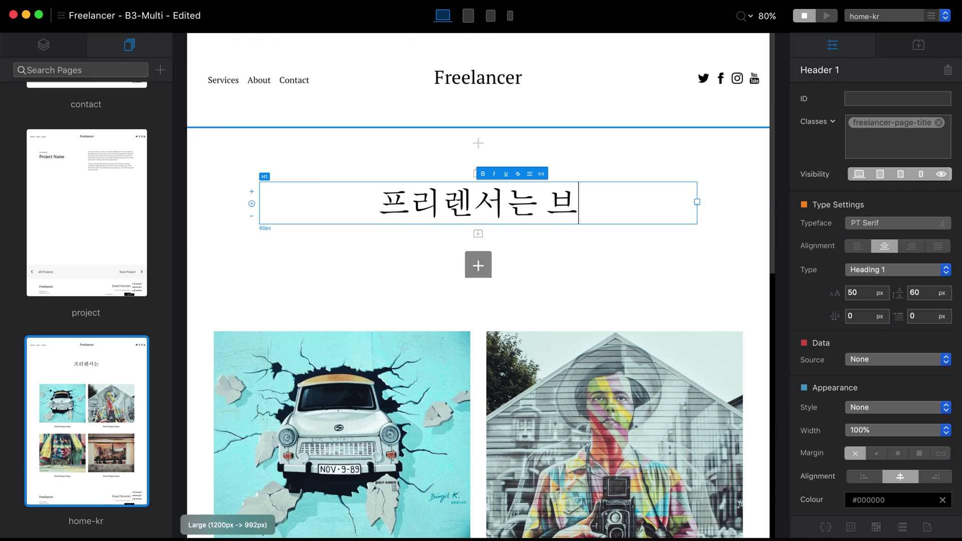
{"action": "type", "text": "한 새로운 템플릿입니다."}
Change the project captions to 프로젝트 타이틀, pasting it over the repeated captions
{"action": "scroll", "coordinate": [479, 301], "scroll_direction": "down", "scroll_amount": 3}
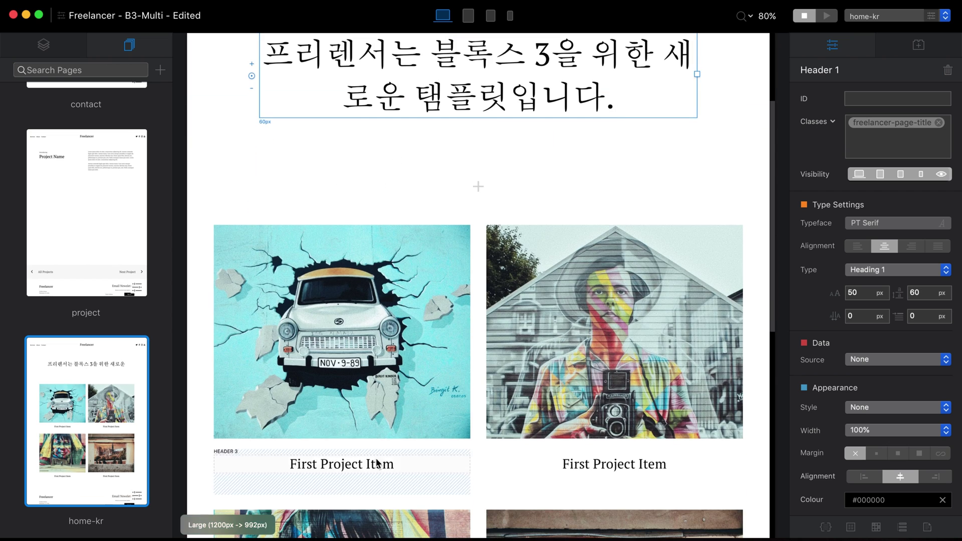
{"action": "triple_click", "coordinate": [342, 464]}
{"action": "type", "text": "프로젝트 타이틀"}
{"action": "triple_click", "coordinate": [615, 464]}
{"action": "type", "text": "프로젝트 타이틀"}
{"action": "scroll", "coordinate": [615, 351], "scroll_direction": "down", "scroll_amount": 5}
{"action": "triple_click", "coordinate": [342, 469]}
{"action": "type", "text": "프로젝트 타이틀"}
{"action": "triple_click", "coordinate": [615, 471]}
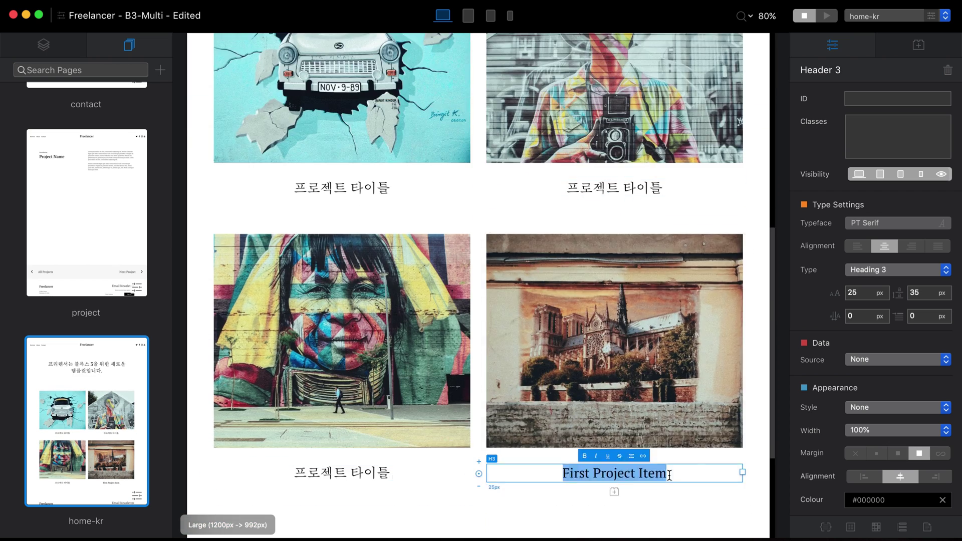
{"action": "scroll", "coordinate": [618, 251], "scroll_direction": "up", "scroll_amount": 10}
{"action": "scroll", "coordinate": [87, 301], "scroll_direction": "up", "scroll_amount": 4}
{"action": "right_click", "coordinate": [134, 266]}
Duplicate the services page, rename it services-kr and clear its SEO title
{"action": "left_click", "coordinate": [158, 299]}
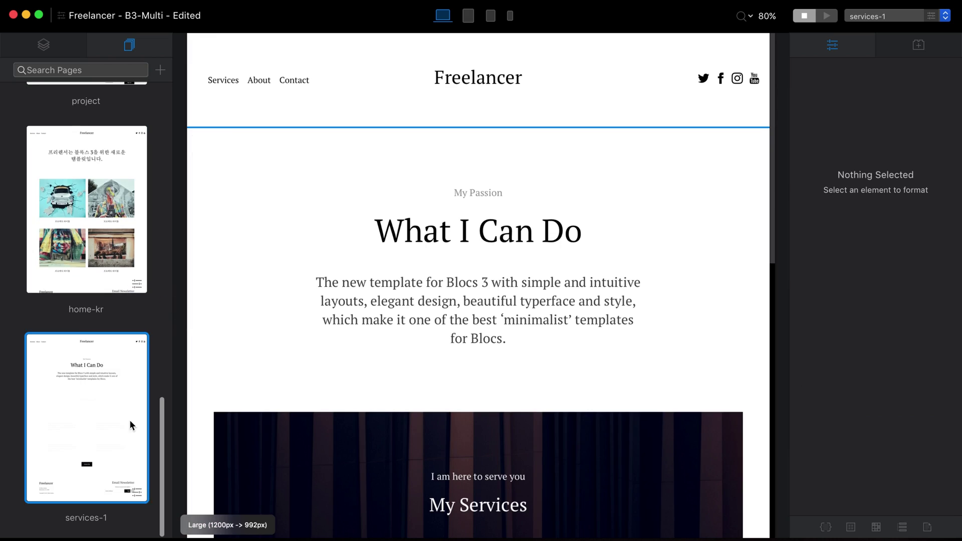
{"action": "key", "text": "Right"}
{"action": "key", "text": "BackSpace"}
{"action": "type", "text": "kr"}
{"action": "triple_click", "coordinate": [498, 94]}
{"action": "key", "text": "BackSpace"}
{"action": "key", "text": "Tab"}
{"action": "left_click", "coordinate": [546, 97]}
{"action": "left_click", "coordinate": [570, 487]}
Translate the top heading to 최고 서비스, plus its subtitle and intro paragraph into Korean
{"action": "triple_click", "coordinate": [479, 229]}
{"action": "type", "text": "서비스"}
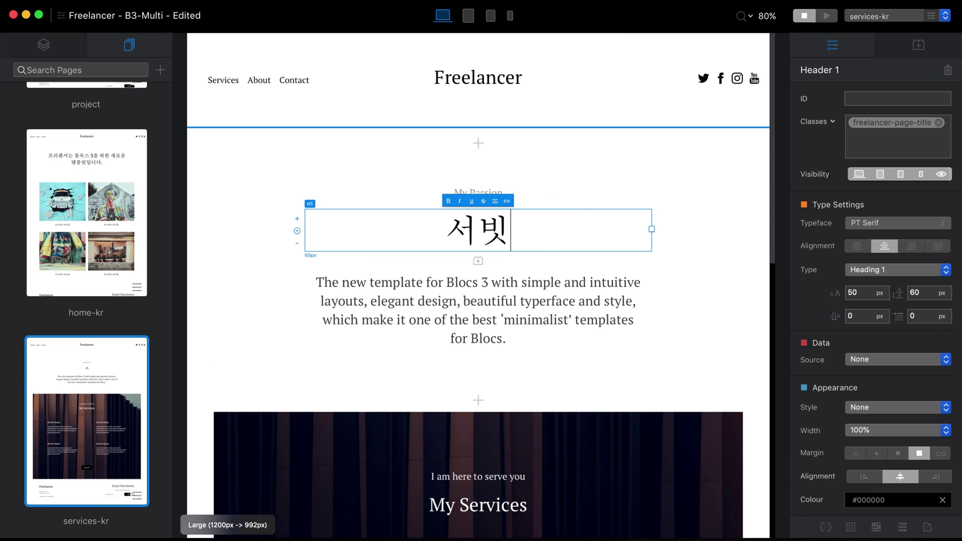
{"action": "triple_click", "coordinate": [579, 298]}
{"action": "type", "text": "여기는 한국어 텍스트를 타이핑하면 될 것 같"}
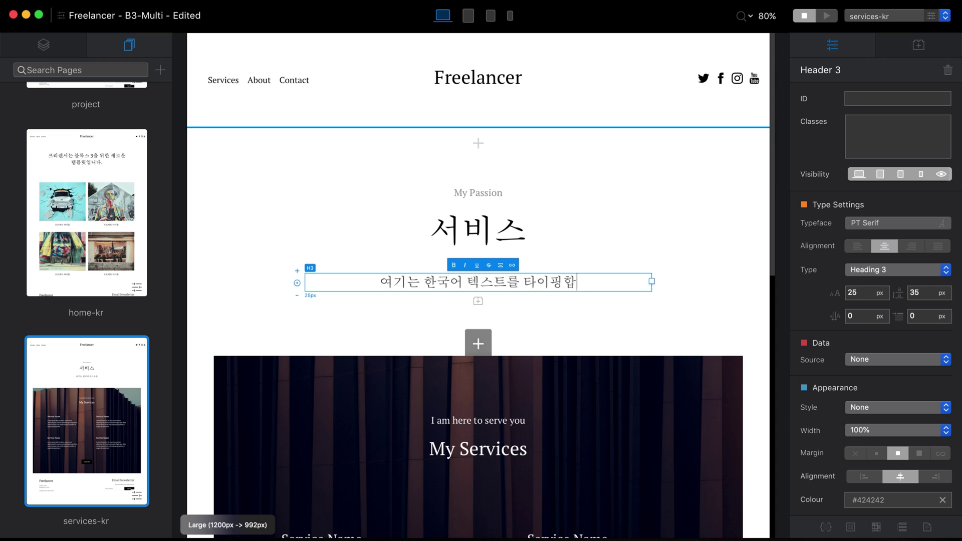
{"action": "type", "text": "습니다. 길게 타이핑 하는"}
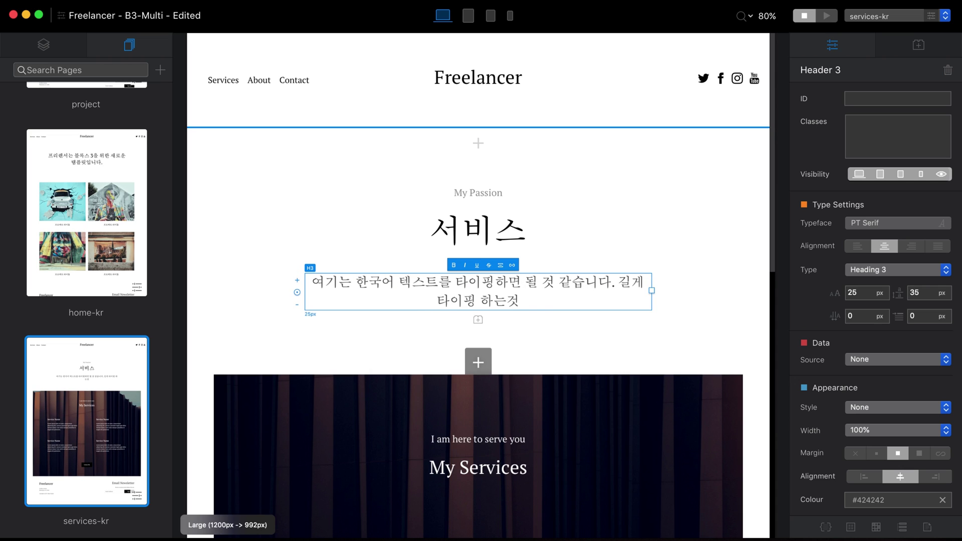
{"action": "type", "text": " 것보다 한두 문장만 타이핑한다."}
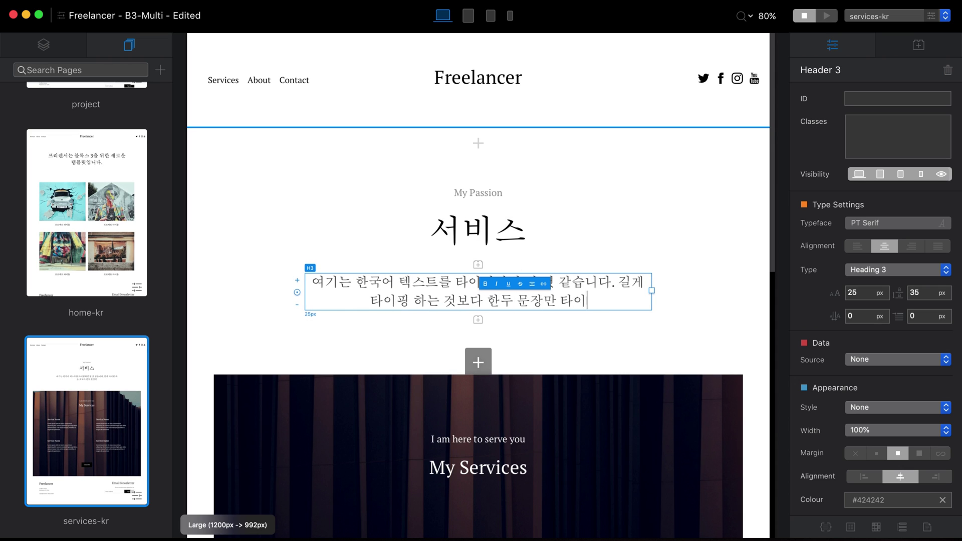
{"action": "triple_click", "coordinate": [527, 193]}
{"action": "type", "text": "한국어 테"}
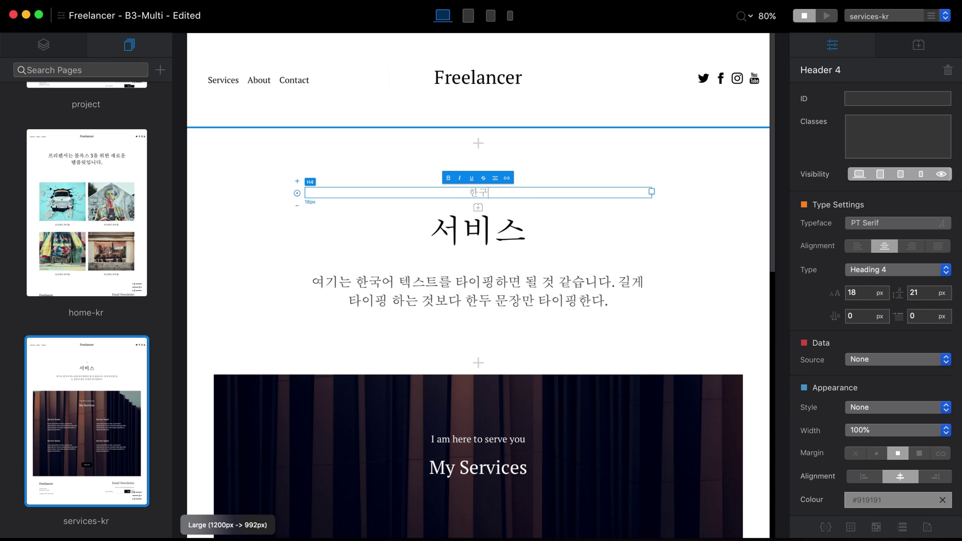
{"action": "type", "text": "ㄱ스트"}
{"action": "left_click", "coordinate": [565, 227]}
{"action": "key", "text": "Home"}
{"action": "type", "text": "최고"}
Set the My Services heading to 서비스 and the first service name to 서비스 타이틀, pasting Korean descriptions
{"action": "scroll", "coordinate": [478, 250], "scroll_direction": "down", "scroll_amount": 3}
{"action": "triple_click", "coordinate": [478, 351]}
{"action": "type", "text": "서비스"}
{"action": "scroll", "coordinate": [478, 301], "scroll_direction": "down", "scroll_amount": 3}
{"action": "triple_click", "coordinate": [320, 303]}
{"action": "type", "text": "서비스 타이틀"}
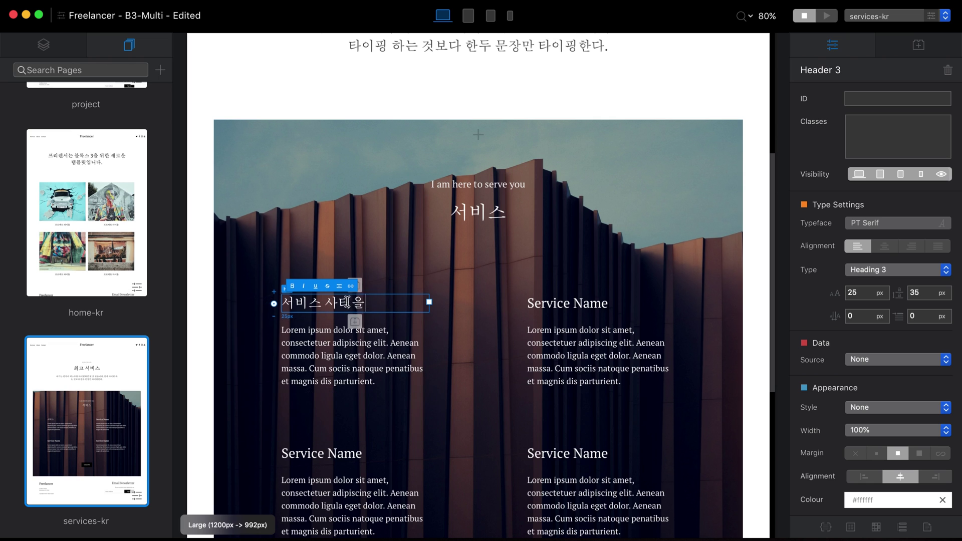
{"action": "triple_click", "coordinate": [358, 361]}
{"action": "type", "text": "여기는 한국어 텍스트를 타이핑하면 될 것 같습니다. 길게 타이핑 하는 것보다 한두 문장만 타이핑한다."}
{"action": "triple_click", "coordinate": [599, 356]}
{"action": "key", "text": "super+v"}
Change the remaining Service Name headings to 서비스 타이틀 and paste Korean over the other descriptions
{"action": "triple_click", "coordinate": [351, 466]}
{"action": "key", "text": "super+v"}
{"action": "triple_click", "coordinate": [321, 427]}
{"action": "type", "text": "서비스 타이ㅇ틀"}
{"action": "triple_click", "coordinate": [567, 427]}
{"action": "key", "text": "super+v"}
{"action": "triple_click", "coordinate": [567, 303]}
{"action": "key", "text": "super+v"}
{"action": "triple_click", "coordinate": [478, 184]}
{"action": "key", "text": "super+v"}
{"action": "triple_click", "coordinate": [335, 350]}
{"action": "scroll", "coordinate": [479, 301], "scroll_direction": "down", "scroll_amount": 6}
{"action": "left_click", "coordinate": [477, 309]}
{"action": "key", "text": "super+v"}
{"action": "scroll", "coordinate": [675, 285], "scroll_direction": "up", "scroll_amount": 15}
{"action": "left_click", "coordinate": [731, 125]}
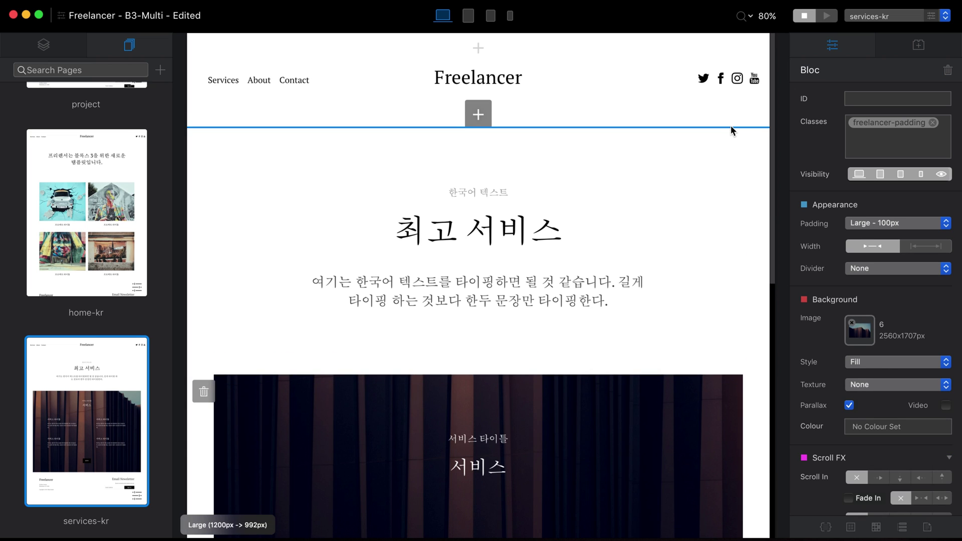
Check the 연락처 button's link, then open the about-1 page's Page Settings
{"action": "scroll", "coordinate": [684, 345], "scroll_direction": "down", "scroll_amount": 8}
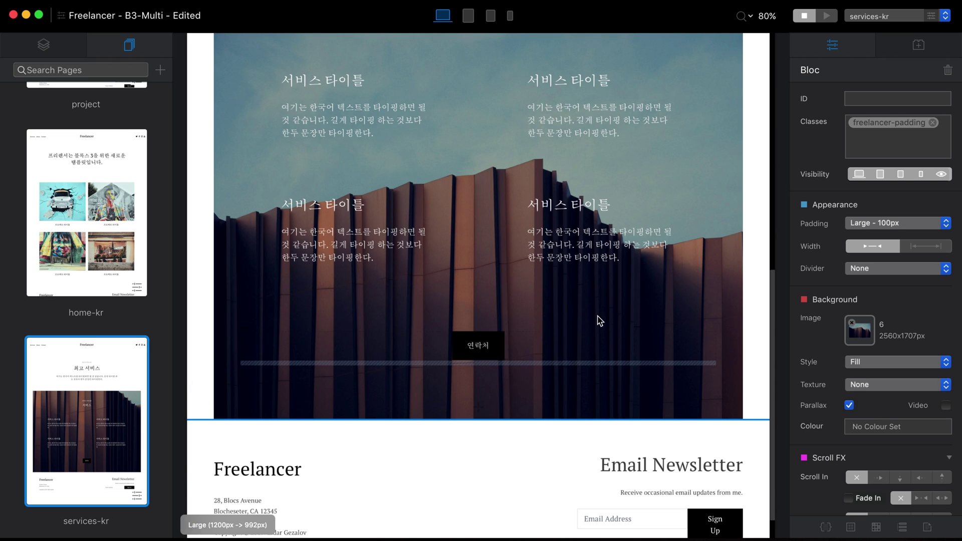
{"action": "left_click", "coordinate": [504, 351]}
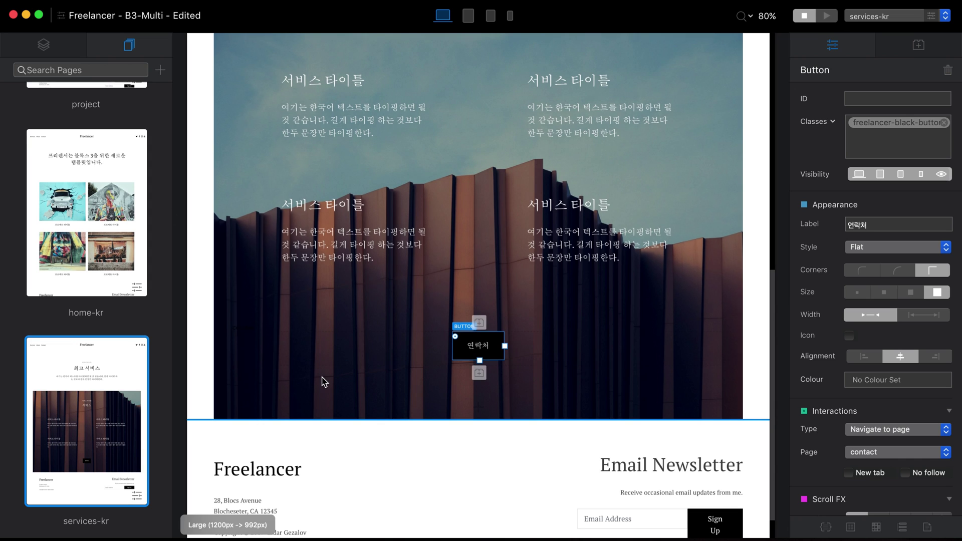
{"action": "scroll", "coordinate": [103, 298], "scroll_direction": "down", "scroll_amount": 5}
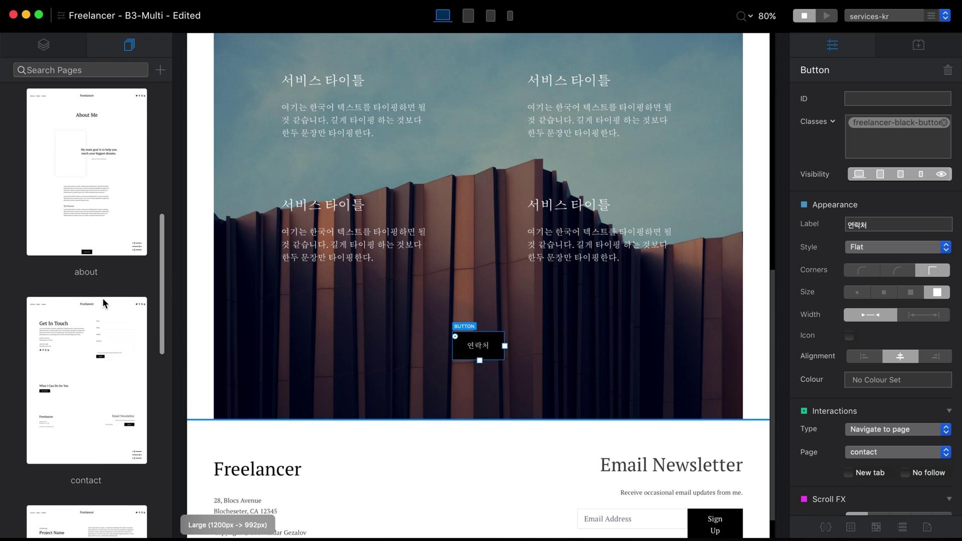
{"action": "left_click", "coordinate": [145, 484]}
{"action": "left_click", "coordinate": [137, 496]}
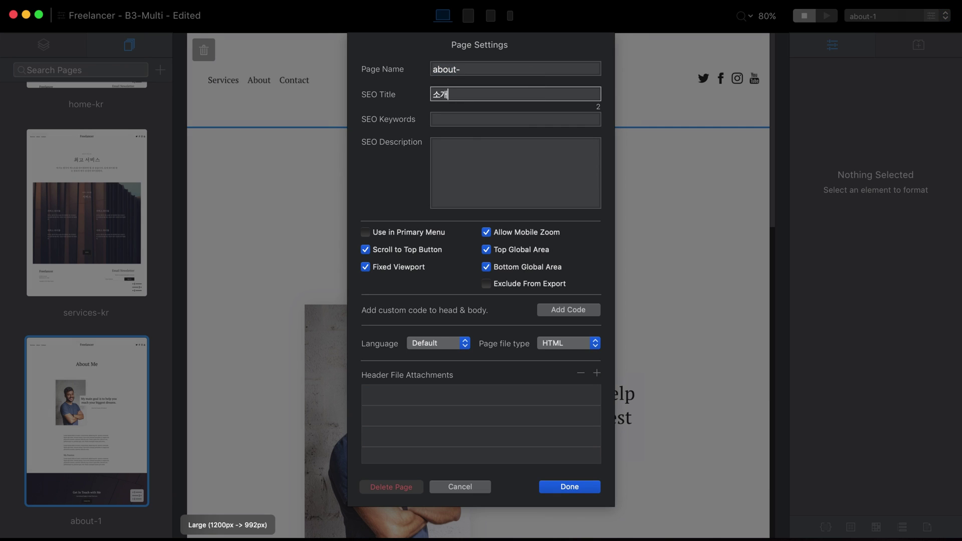
Confirm the about-kr name, set the heading to 프리렌서 소개 and the quote to '당신의 목표를 달성하는 것을 응원합니다!'
{"action": "left_click", "coordinate": [570, 486]}
{"action": "triple_click", "coordinate": [520, 197]}
{"action": "key", "text": "BackSpace"}
{"action": "type", "text": "프리렌서 소개"}
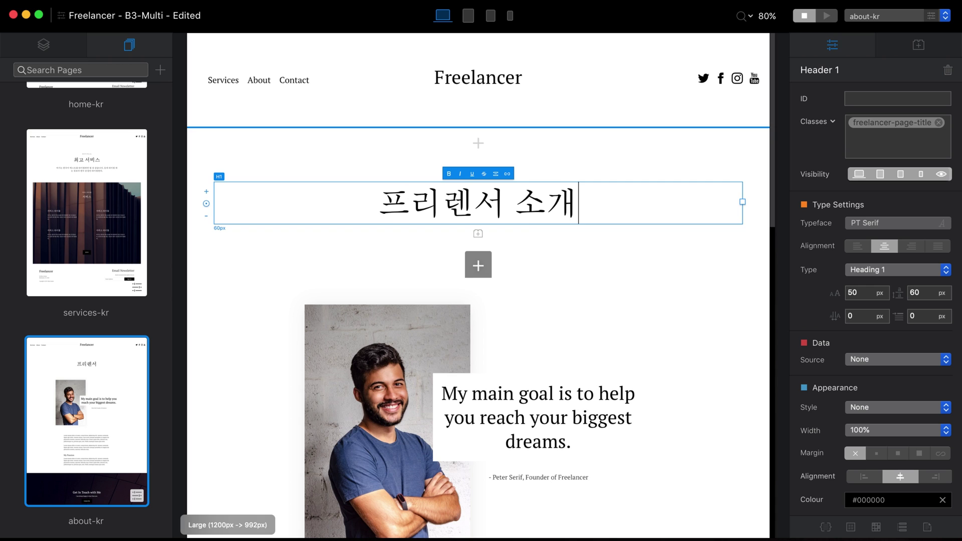
{"action": "triple_click", "coordinate": [542, 413]}
{"action": "key", "text": "BackSpace"}
{"action": "type", "text": "당신의 목표를 달성하는 것을 응원합니다!"}
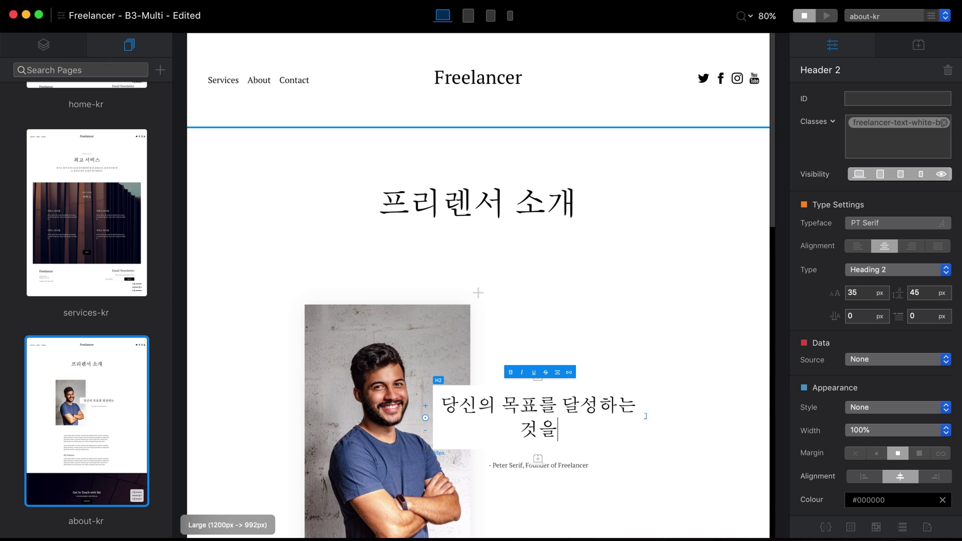
Enter 한국어 타이틀, the contact heading 연락 주십시오 and paragraph '언제나 당신의 연락을 기다립니다'
{"action": "scroll", "coordinate": [608, 469], "scroll_direction": "down", "scroll_amount": 1}
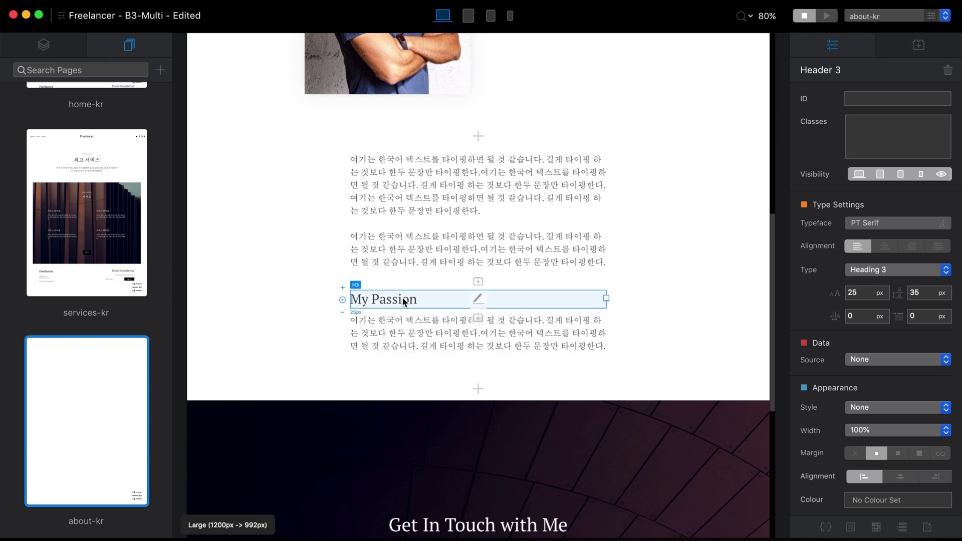
{"action": "type", "text": "한국어 타이틀"}
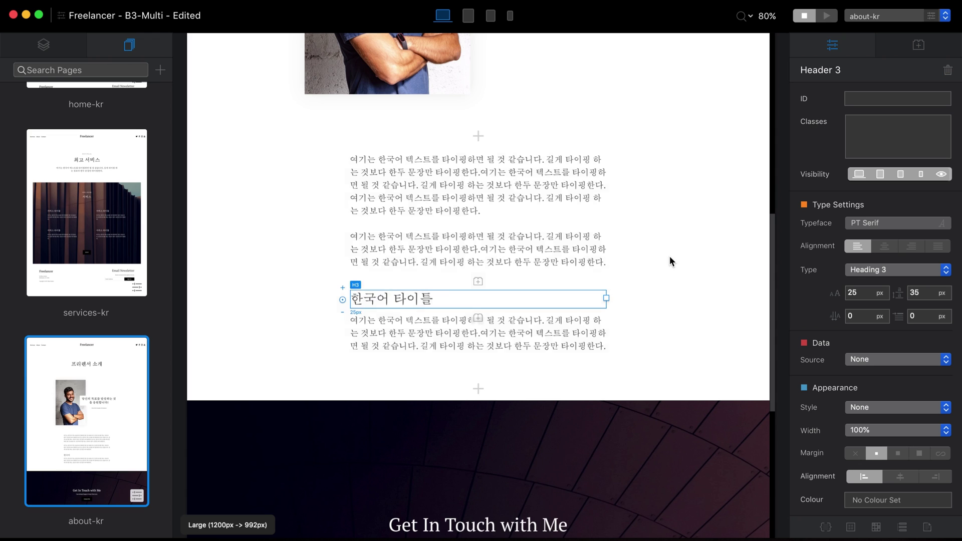
{"action": "scroll", "coordinate": [669, 257], "scroll_direction": "up", "scroll_amount": 5}
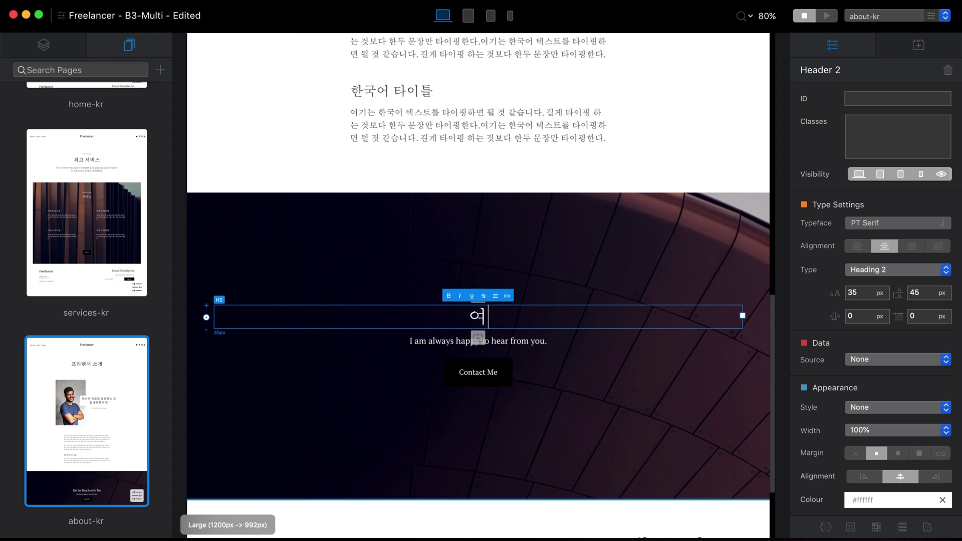
{"action": "type", "text": "연락 주십시아"}
{"action": "key", "text": "BackSpace"}
{"action": "type", "text": "오"}
{"action": "triple_click", "coordinate": [478, 341]}
{"action": "type", "text": "언제나 당신의 연락을 기다립니다."}
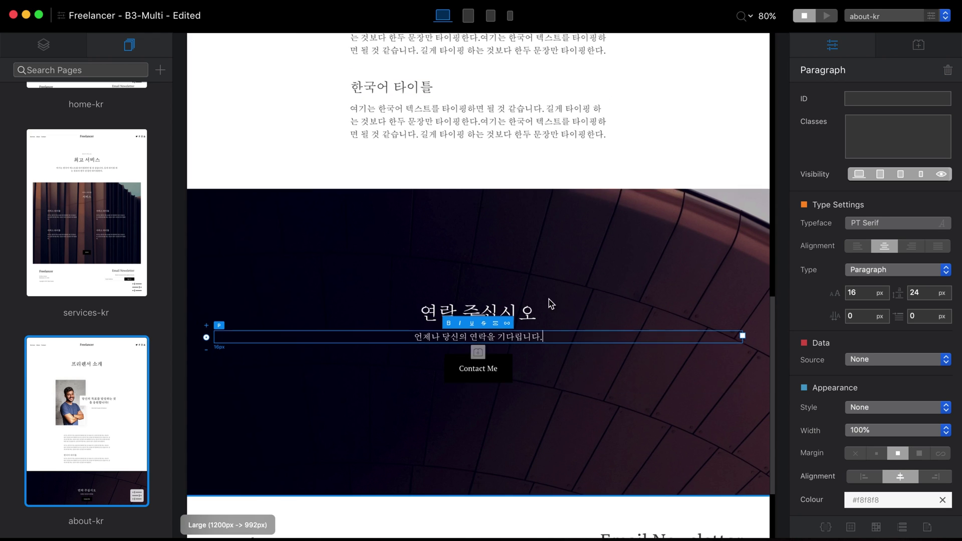
Open the contact-1 page's settings and trim the trailing 1 from its name
{"action": "scroll", "coordinate": [672, 47], "scroll_direction": "up", "scroll_amount": 15}
{"action": "scroll", "coordinate": [128, 266], "scroll_direction": "down", "scroll_amount": 5}
{"action": "left_click", "coordinate": [86, 421]}
{"action": "key", "text": "super+alt+p"}
{"action": "key", "text": "Right"}
{"action": "key", "text": "BackSpace"}
Rename the copied contact page to contact-kr, with SEO title contact-kr
{"action": "type", "text": "kr"}
{"action": "key", "text": "Tab"}
{"action": "type", "text": "contact-kr"}
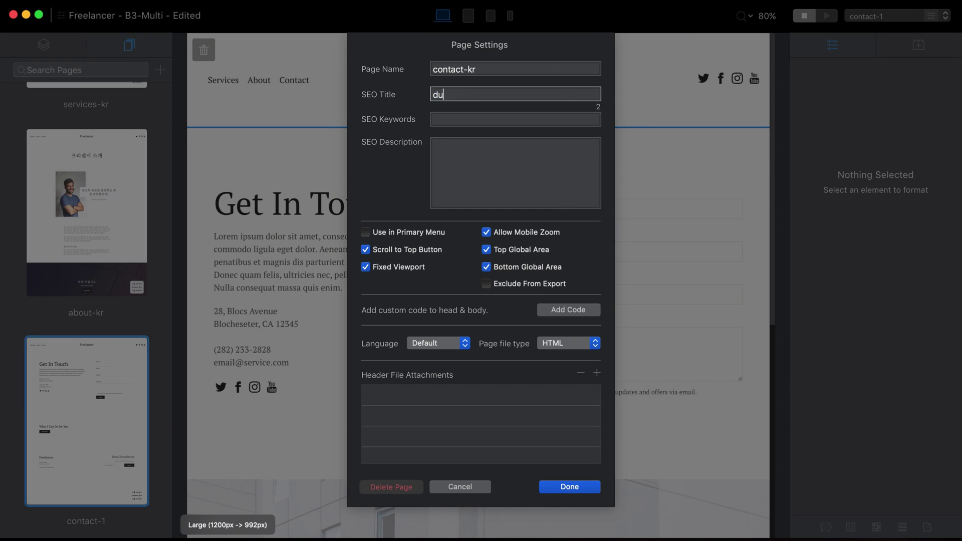
{"action": "key", "text": "Return"}
Replace the Get In Touch heading and the paragraph below it with Korean text
{"action": "triple_click", "coordinate": [357, 204]}
{"action": "type", "text": "연락주세요"}
{"action": "triple_click", "coordinate": [357, 261]}
{"action": "type", "text": "여기는 한국어 텍스트를 타이핑하면 될 것 같습니다. 길게 타이핑 하는 것보다 한두 문장만 타이핑한다.여기는 한국어 텍스트를 타이핑하면 될 것 같습니다. 길게 타이핑 하는 것보다 한두 문장만 타이핑한다."}
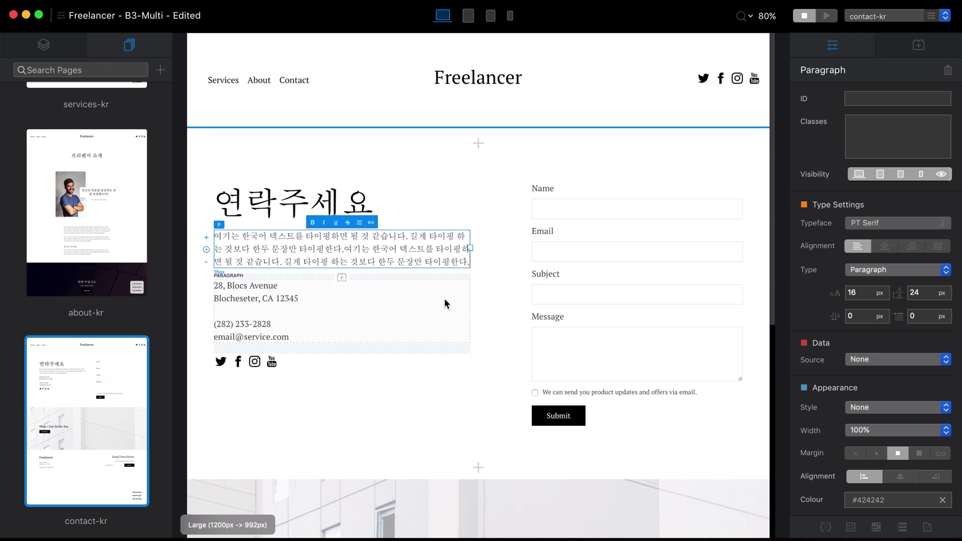
Translate the form labels to 이름, 이메일, 제목 and 메시지
{"action": "double_click", "coordinate": [543, 188]}
{"action": "type", "text": "이름"}
{"action": "double_click", "coordinate": [547, 231]}
{"action": "type", "text": "이메일"}
{"action": "double_click", "coordinate": [546, 273]}
{"action": "type", "text": "제목"}
{"action": "double_click", "coordinate": [548, 317]}
{"action": "type", "text": "메시지"}
Change the opt-in checkbox label to 동의합니다. and the Submit button to 보내기
{"action": "double_click", "coordinate": [587, 392]}
{"action": "type", "text": "동의합니다"}
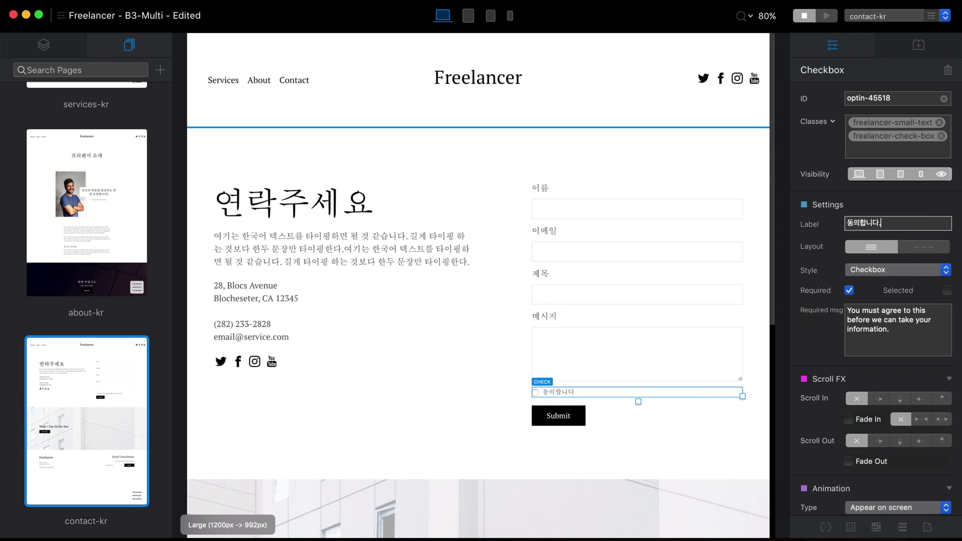
{"action": "type", "text": "."}
{"action": "double_click", "coordinate": [558, 415]}
{"action": "type", "text": "보내기"}
Retitle the services section 저희 서비스 and relabel its My Services button 자세히 보기
{"action": "left_click", "coordinate": [435, 305]}
{"action": "scroll", "coordinate": [435, 304], "scroll_direction": "down", "scroll_amount": 7}
{"action": "triple_click", "coordinate": [352, 259]}
{"action": "type", "text": "저희 서비스"}
{"action": "double_click", "coordinate": [273, 289]}
{"action": "type", "text": "자세히 보기"}
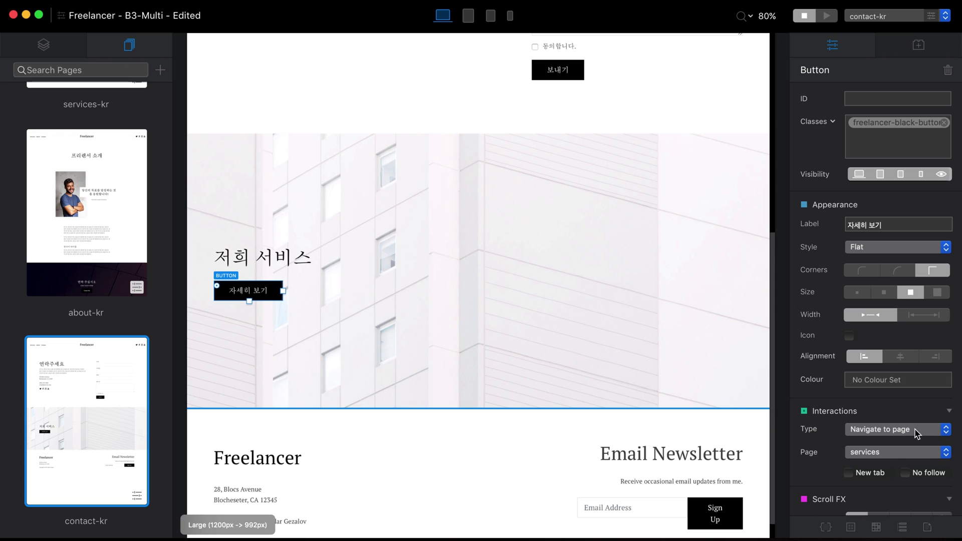
Link the 자세히 보기 button to the services-kr page
{"action": "scroll", "coordinate": [915, 431], "scroll_direction": "down", "scroll_amount": 5}
{"action": "left_click", "coordinate": [923, 328]}
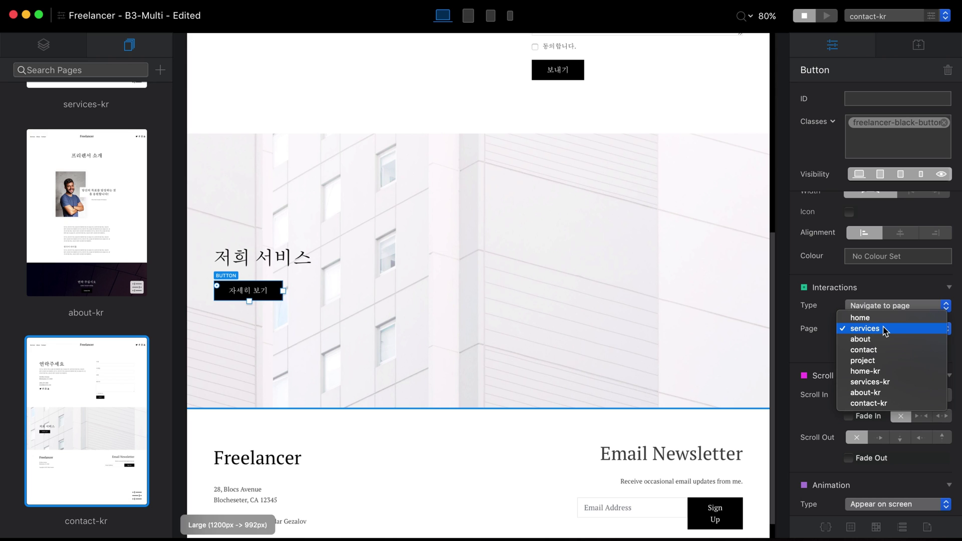
{"action": "left_click", "coordinate": [910, 383]}
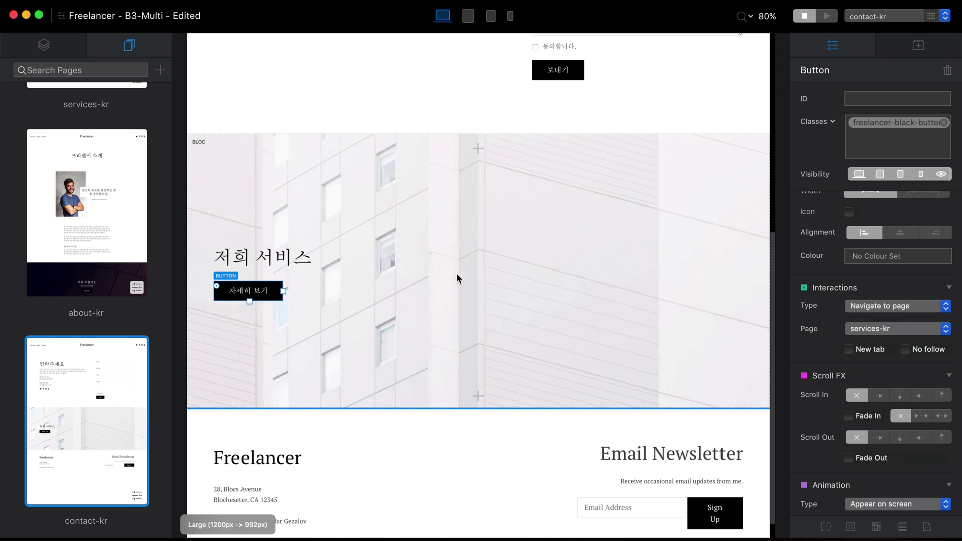
{"action": "left_click", "coordinate": [583, 215]}
{"action": "scroll", "coordinate": [585, 219], "scroll_direction": "up", "scroll_amount": 1}
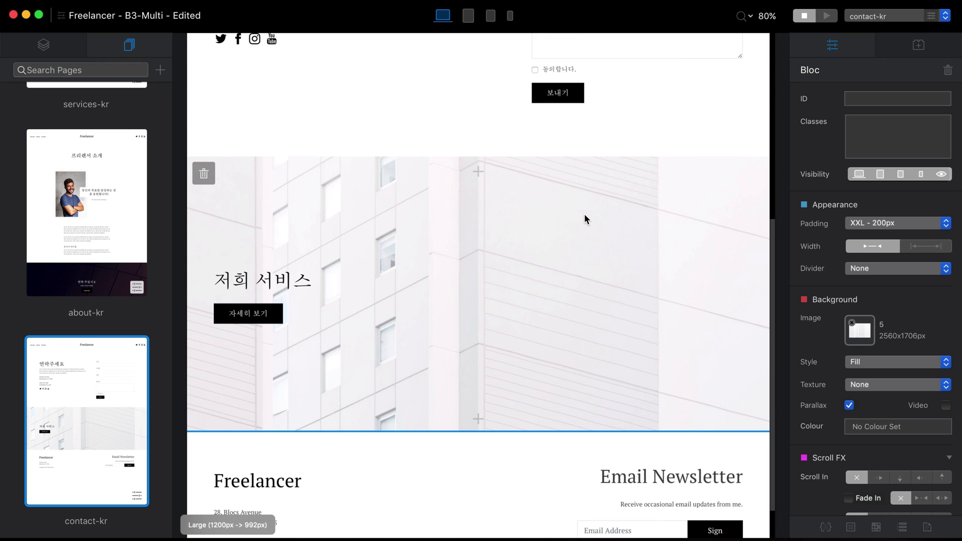
{"action": "scroll", "coordinate": [584, 215], "scroll_direction": "up", "scroll_amount": 10}
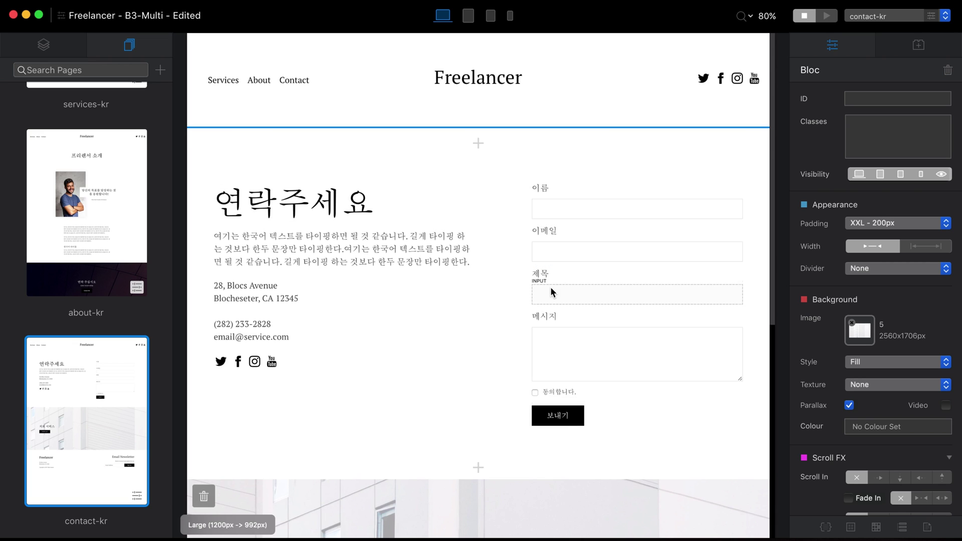
On about-kr, link the Contact Me button to contact-kr and relabel it 연락
{"action": "left_click", "coordinate": [892, 16]}
{"action": "left_click", "coordinate": [874, 106]}
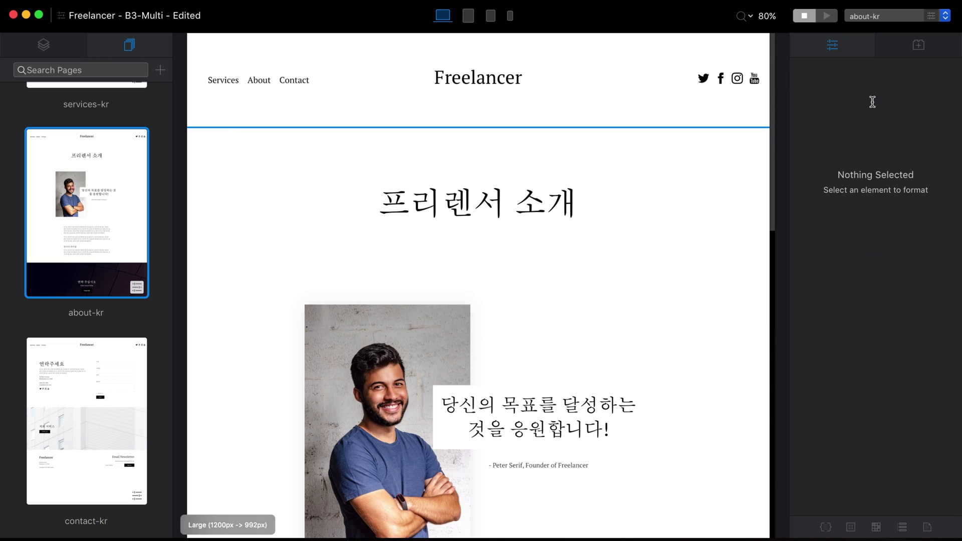
{"action": "scroll", "coordinate": [560, 326], "scroll_direction": "down", "scroll_amount": 2}
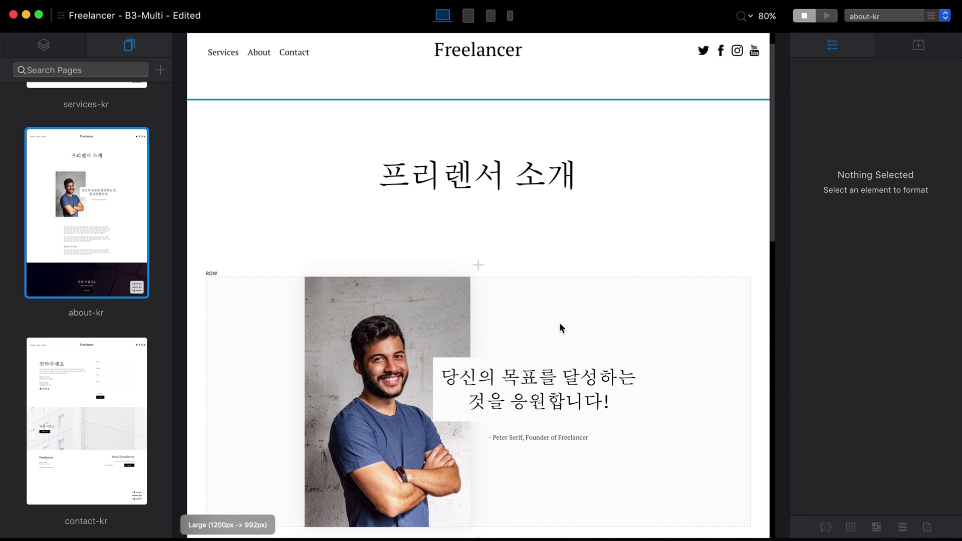
{"action": "scroll", "coordinate": [561, 326], "scroll_direction": "down", "scroll_amount": 10}
{"action": "scroll", "coordinate": [560, 323], "scroll_direction": "down", "scroll_amount": 6}
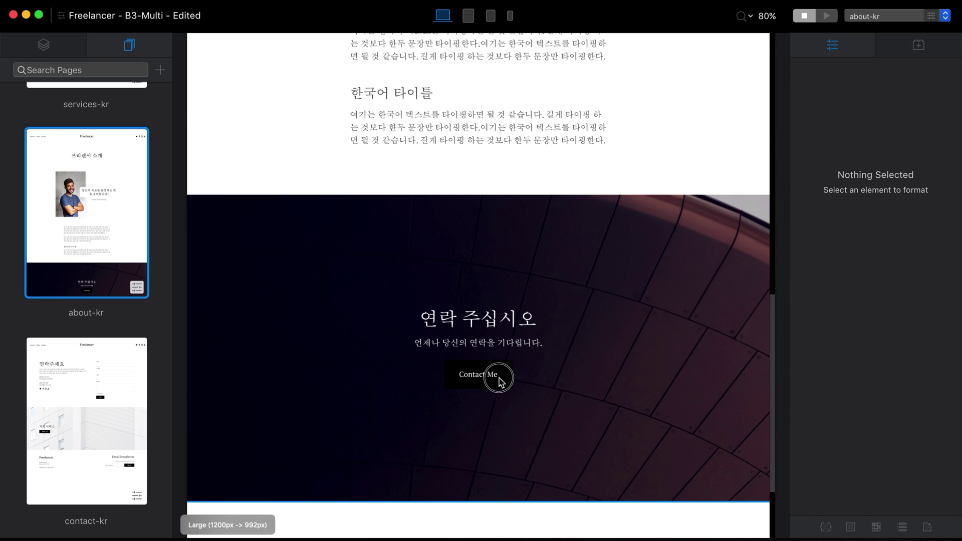
{"action": "left_click", "coordinate": [501, 377]}
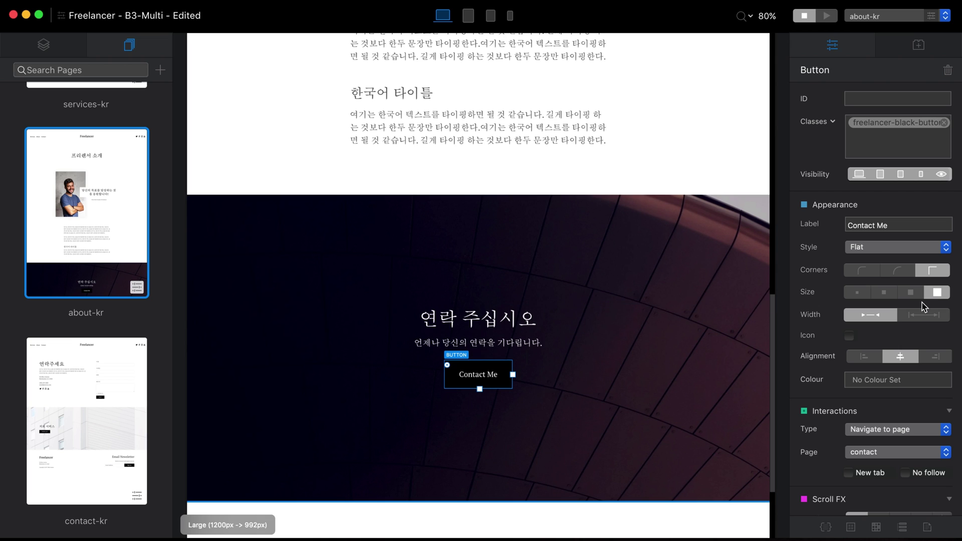
{"action": "left_click", "coordinate": [886, 463]}
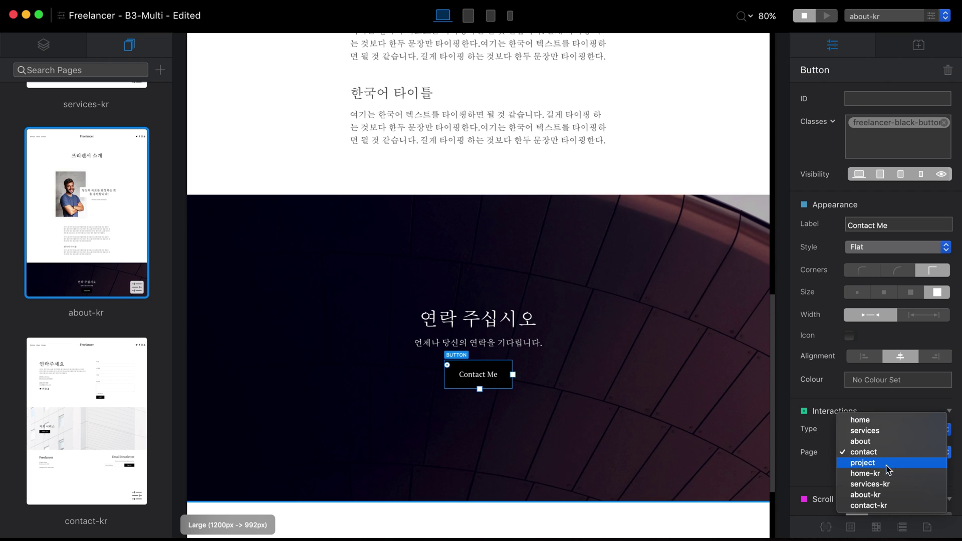
{"action": "left_click", "coordinate": [898, 506]}
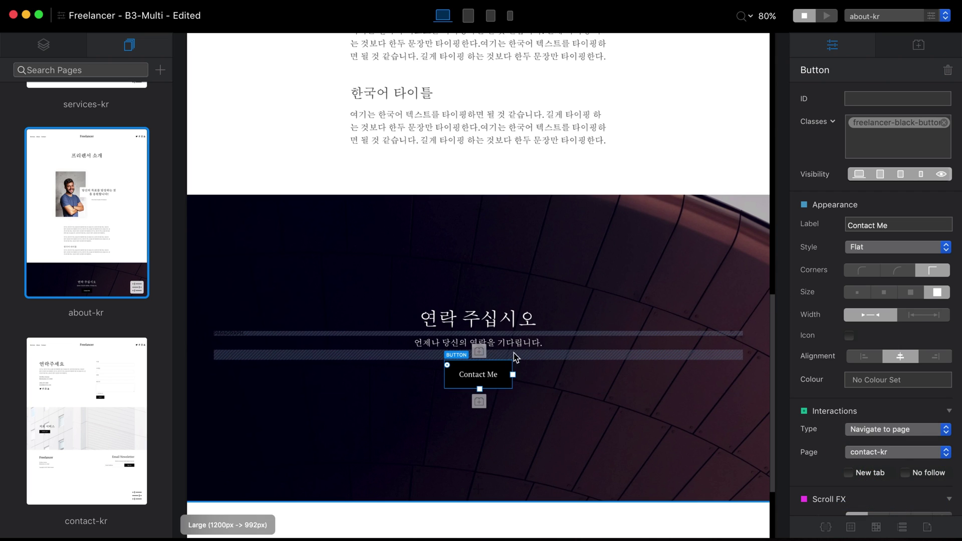
{"action": "left_click", "coordinate": [885, 231]}
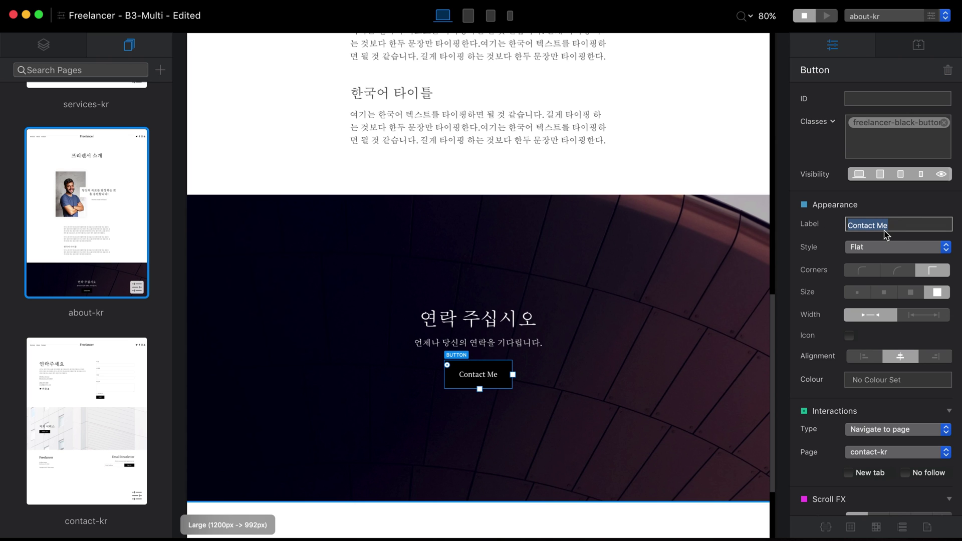
{"action": "type", "text": "연락"}
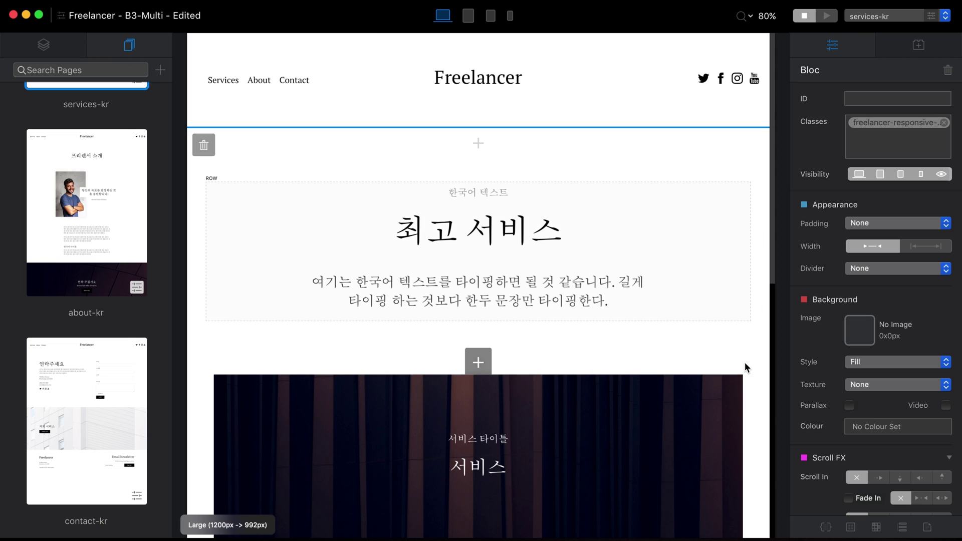
On services-kr, link the 연락처 button to contact-kr and relabel it 연락 주세요
{"action": "scroll", "coordinate": [745, 362], "scroll_direction": "down", "scroll_amount": 8}
{"action": "scroll", "coordinate": [745, 362], "scroll_direction": "down", "scroll_amount": 2}
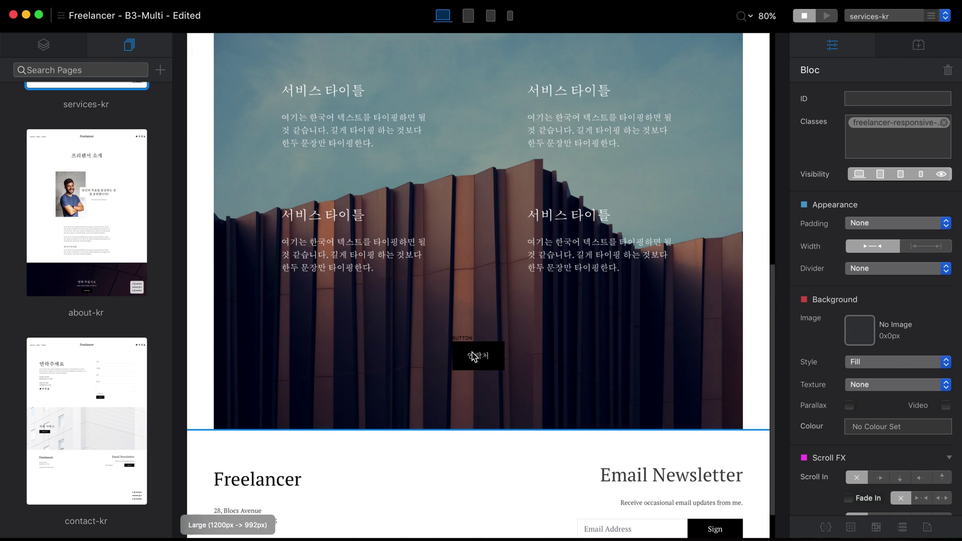
{"action": "left_click", "coordinate": [479, 356]}
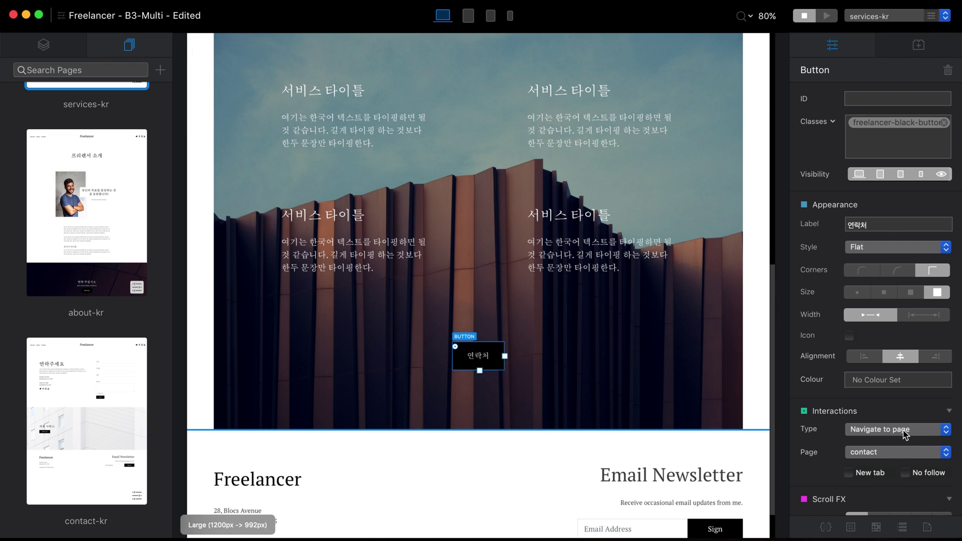
{"action": "left_click", "coordinate": [906, 453]}
{"action": "left_click", "coordinate": [882, 507]}
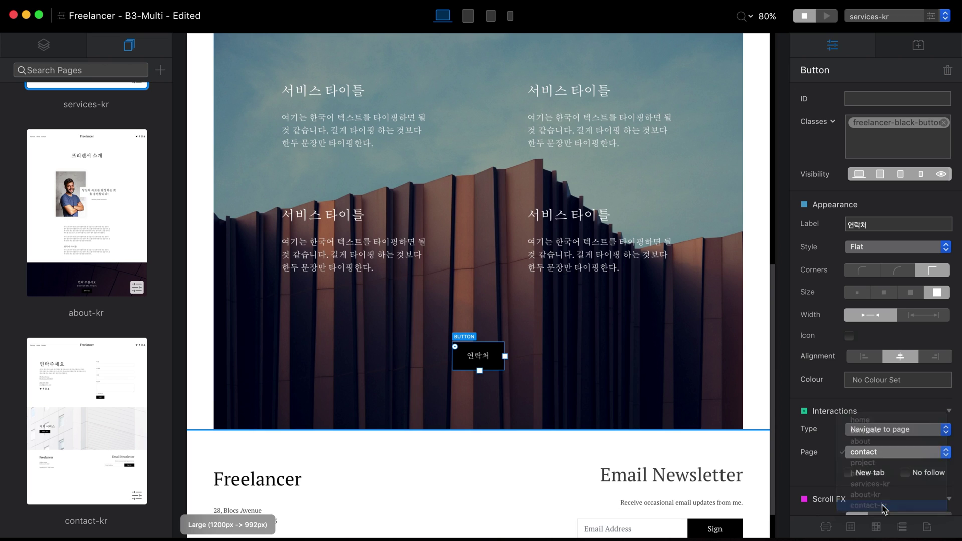
{"action": "left_click", "coordinate": [876, 225]}
{"action": "key", "text": "BackSpace"}
{"action": "type", "text": "주세요"}
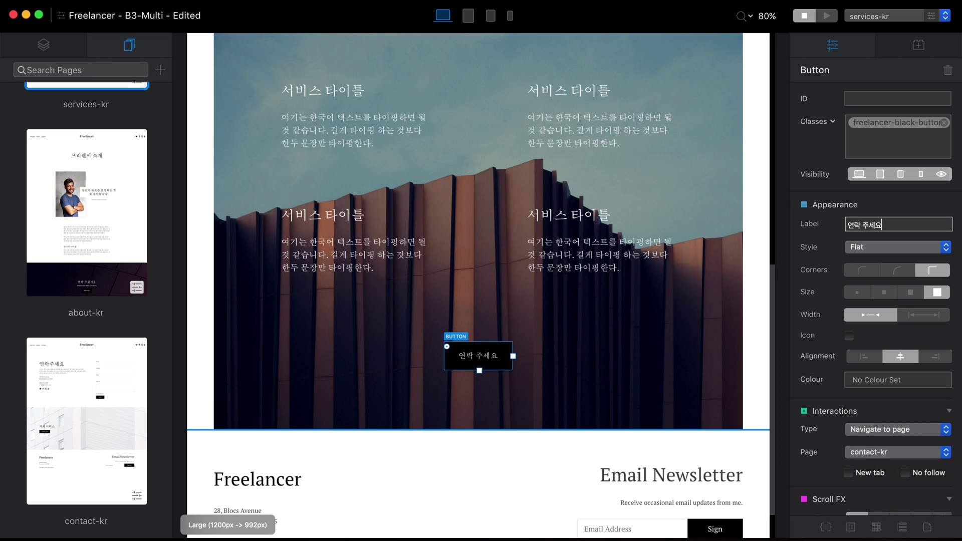
{"action": "scroll", "coordinate": [649, 284], "scroll_direction": "up", "scroll_amount": 10}
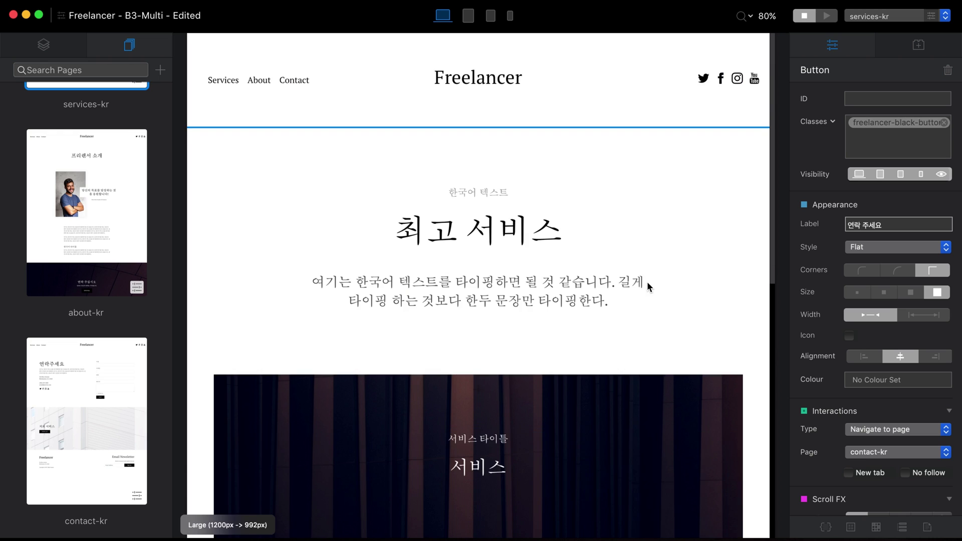
{"action": "left_click", "coordinate": [705, 178]}
{"action": "left_click", "coordinate": [870, 16]}
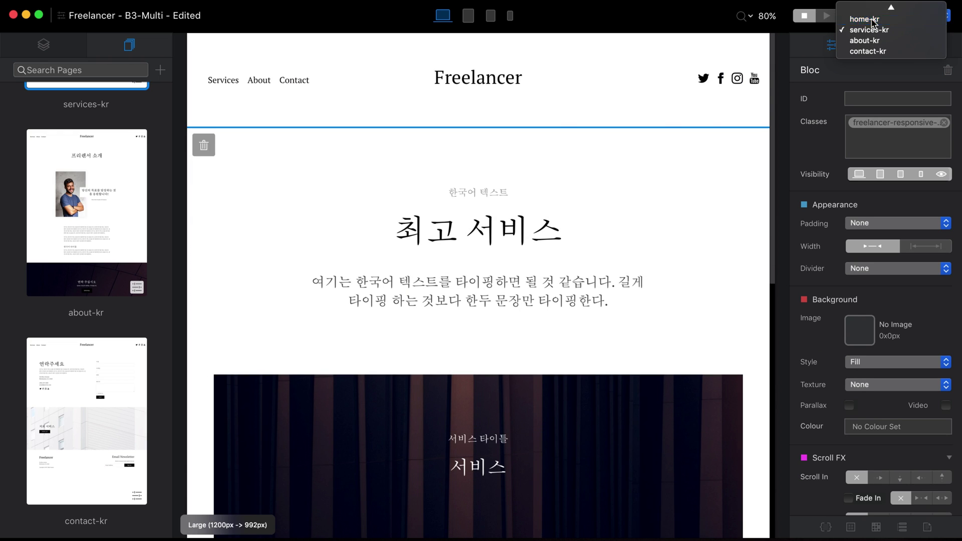
Duplicate the project page from its page options
{"action": "left_click", "coordinate": [873, 20]}
{"action": "scroll", "coordinate": [658, 259], "scroll_direction": "down", "scroll_amount": 8}
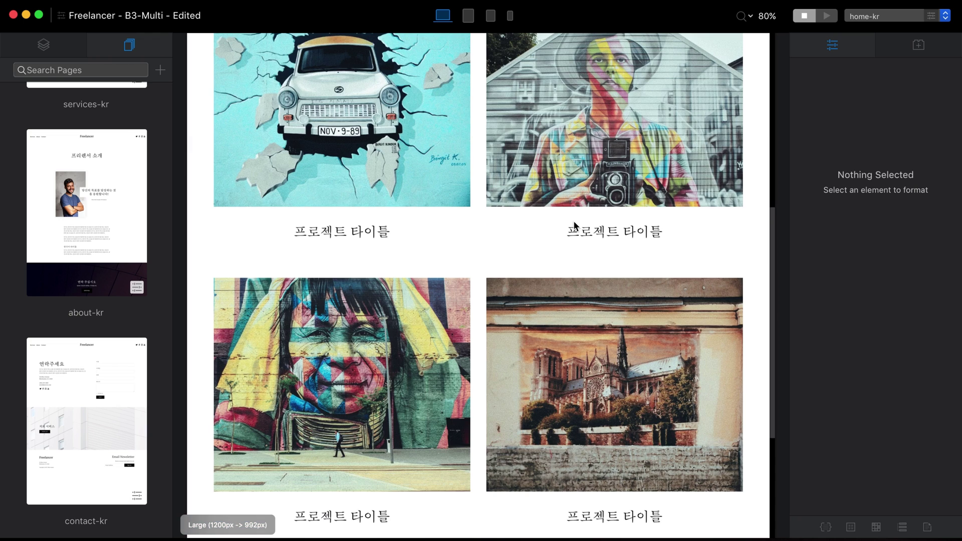
{"action": "scroll", "coordinate": [98, 252], "scroll_direction": "down", "scroll_amount": 1}
{"action": "scroll", "coordinate": [99, 253], "scroll_direction": "up", "scroll_amount": 10}
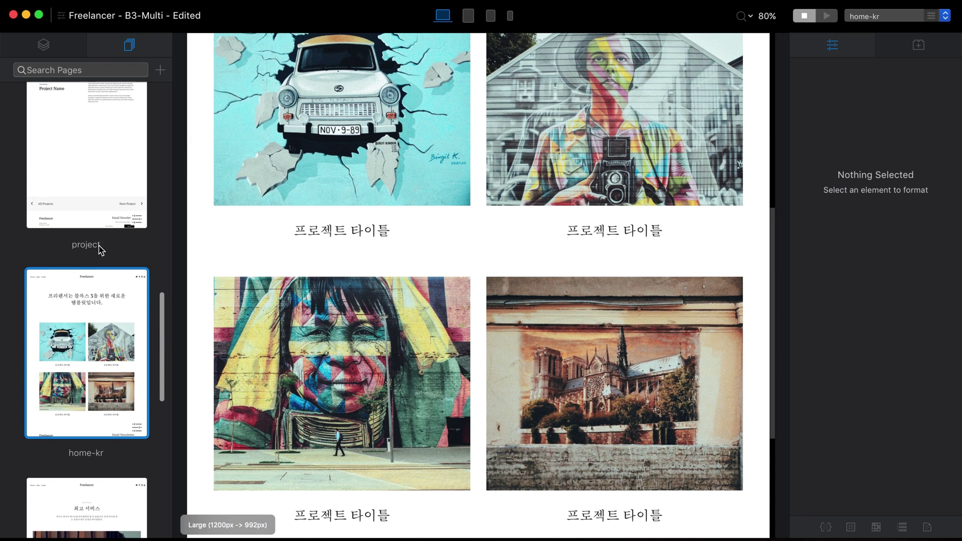
{"action": "left_click", "coordinate": [141, 213]}
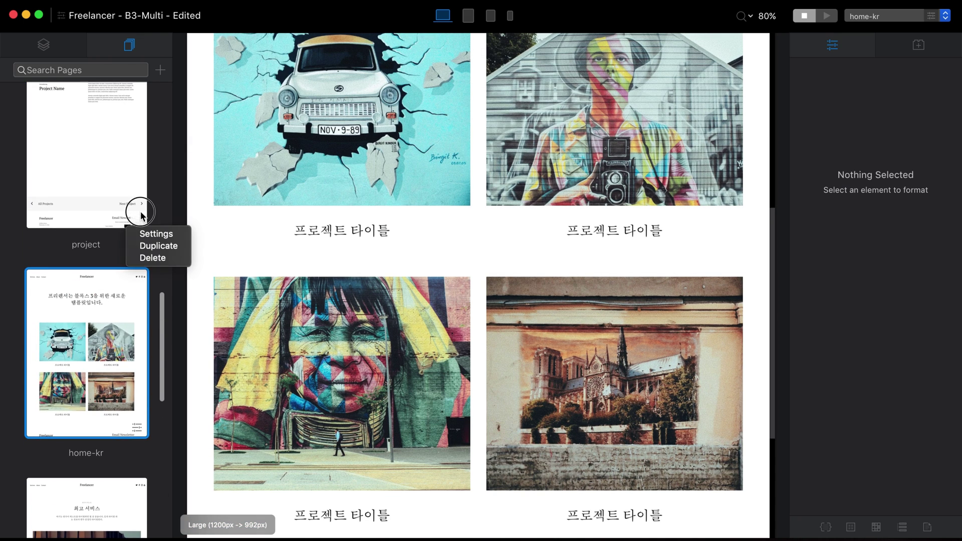
{"action": "left_click", "coordinate": [159, 246]}
Rename the copy to project-kr and give it a Korean project-title SEO title
{"action": "double_click", "coordinate": [87, 416]}
{"action": "key", "text": "BackSpace"}
{"action": "type", "text": "kr"}
{"action": "left_click", "coordinate": [500, 95]}
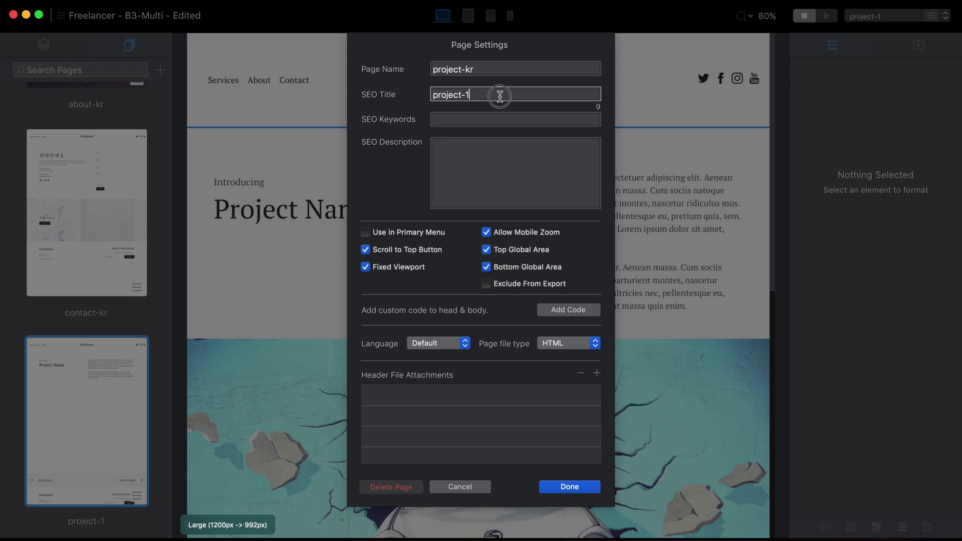
{"action": "key", "text": "super+a"}
{"action": "type", "text": "프로젝트 타이"}
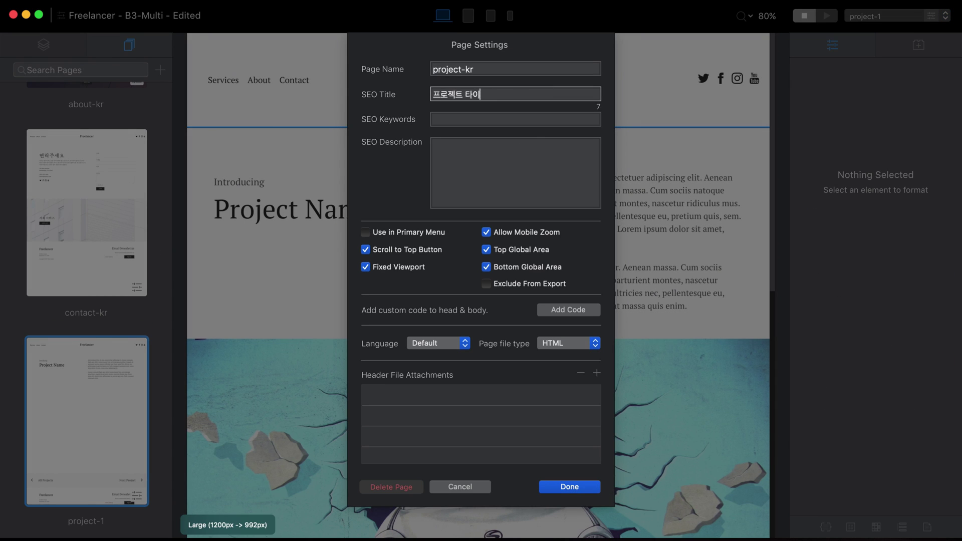
{"action": "type", "text": "을"}
{"action": "left_click", "coordinate": [569, 487]}
Paste Korean text into the Project Name heading, the paragraph and the Introducing heading
{"action": "double_click", "coordinate": [334, 221]}
{"action": "type", "text": "프로젝트 타이을"}
{"action": "left_click", "coordinate": [505, 211]}
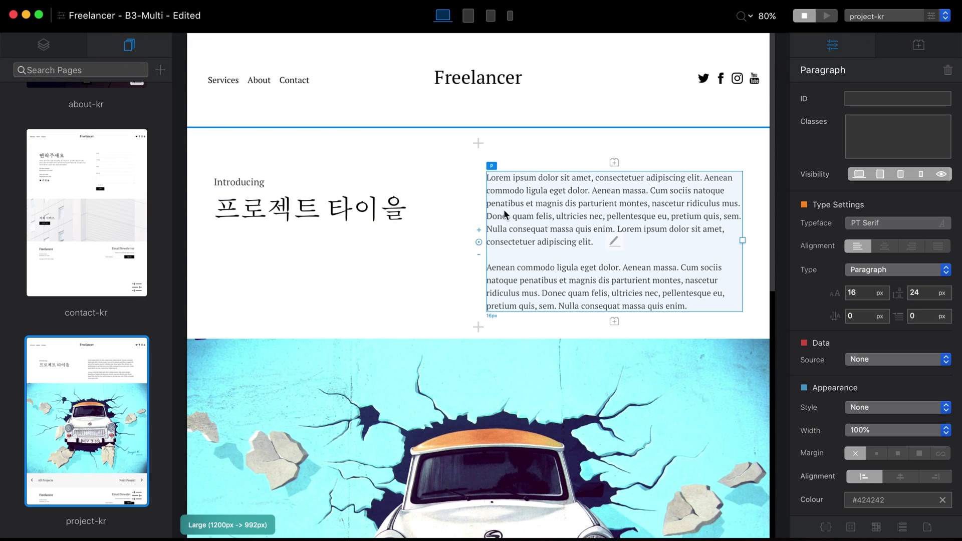
{"action": "double_click", "coordinate": [503, 209]}
{"action": "key", "text": "super+v"}
{"action": "double_click", "coordinate": [239, 182]}
{"action": "key", "text": "super+v"}
Relabel the project links 모든 프로젝트 and 다음 프로젝트
{"action": "scroll", "coordinate": [552, 136], "scroll_direction": "down", "scroll_amount": 10}
{"action": "left_click", "coordinate": [292, 338]}
{"action": "left_click", "coordinate": [902, 225]}
{"action": "type", "text": "모든 프로젝트"}
{"action": "double_click", "coordinate": [698, 331]}
{"action": "type", "text": "다음 프로젝트"}
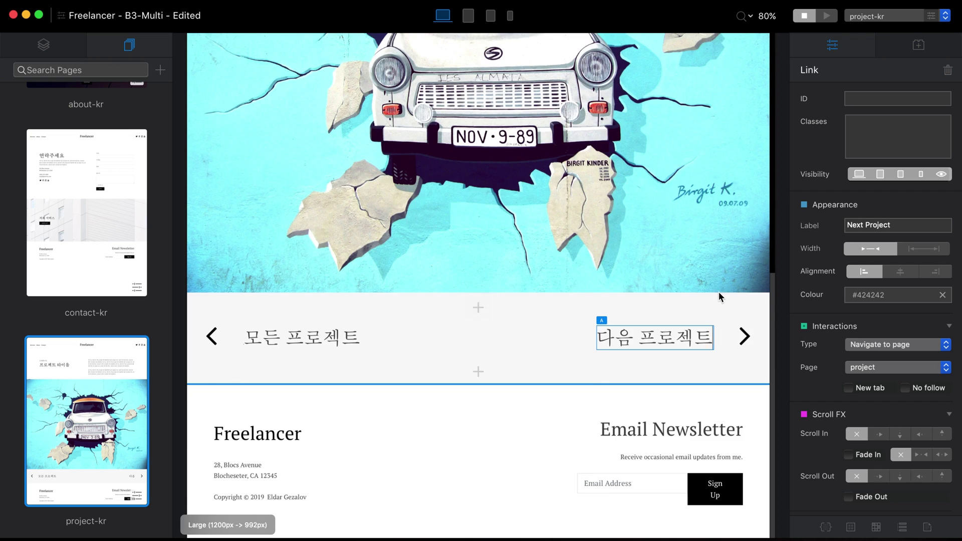
Go back to the home-kr page
{"action": "left_click", "coordinate": [721, 251]}
{"action": "scroll", "coordinate": [725, 150], "scroll_direction": "up", "scroll_amount": 10}
{"action": "left_click", "coordinate": [892, 20]}
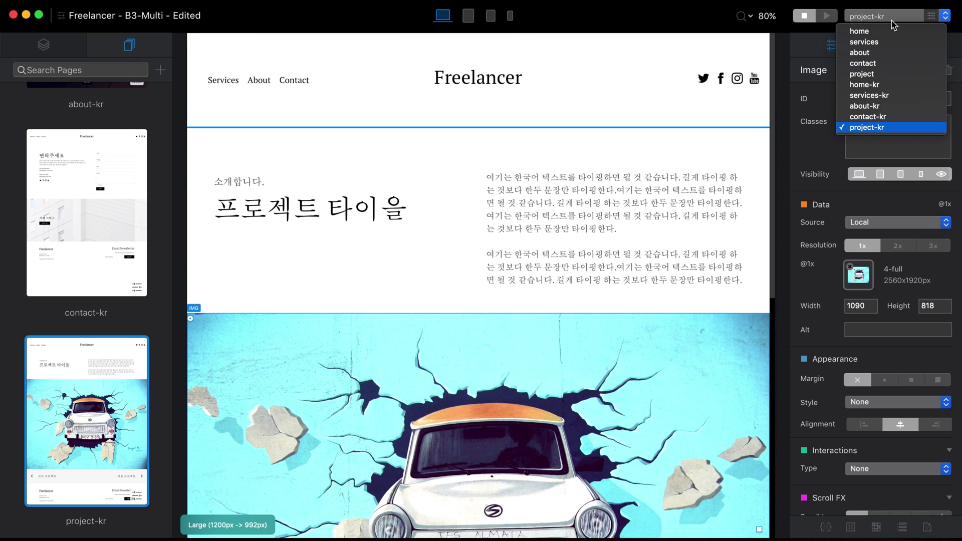
{"action": "left_click", "coordinate": [883, 85]}
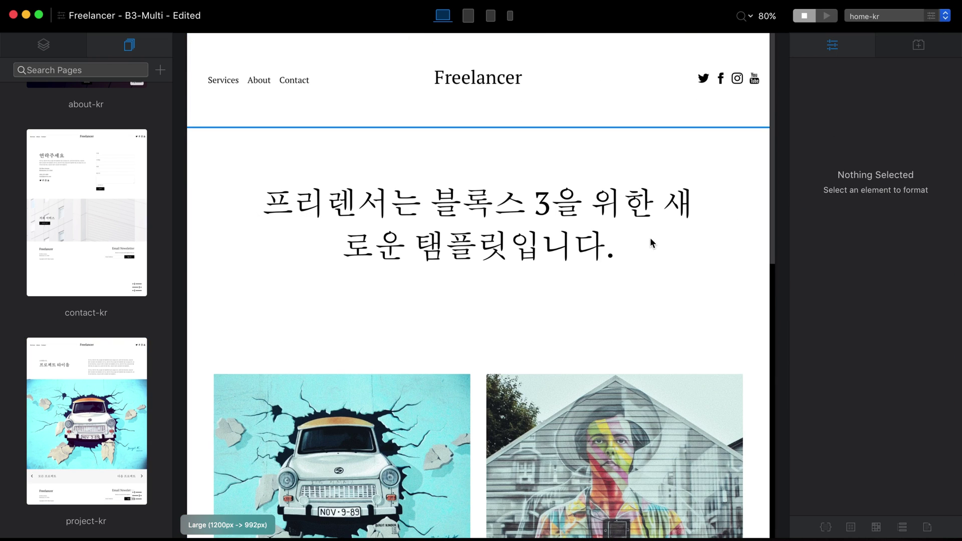
Link the car image and the second mural image to project-kr
{"action": "scroll", "coordinate": [462, 368], "scroll_direction": "down", "scroll_amount": 5}
{"action": "left_click", "coordinate": [441, 200]}
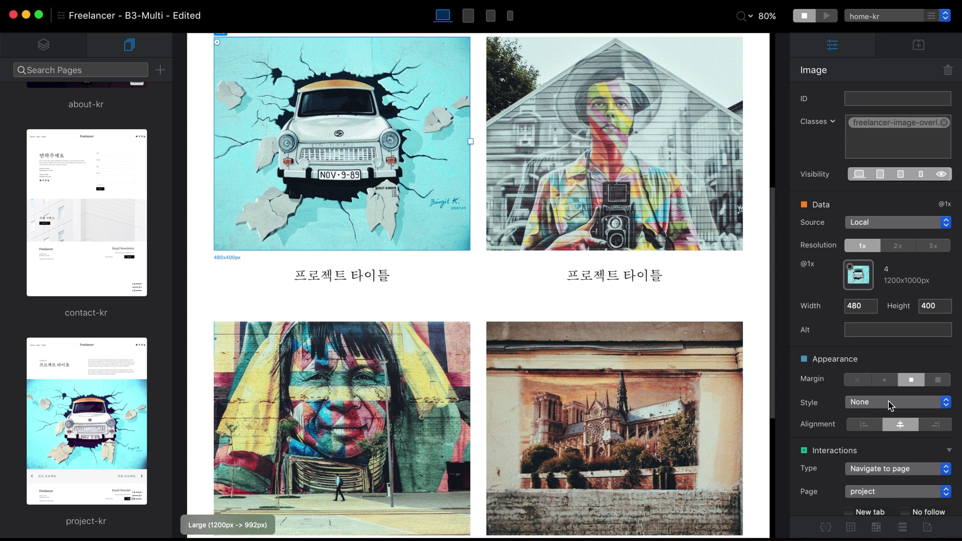
{"action": "scroll", "coordinate": [889, 405], "scroll_direction": "down", "scroll_amount": 5}
{"action": "left_click", "coordinate": [912, 380]}
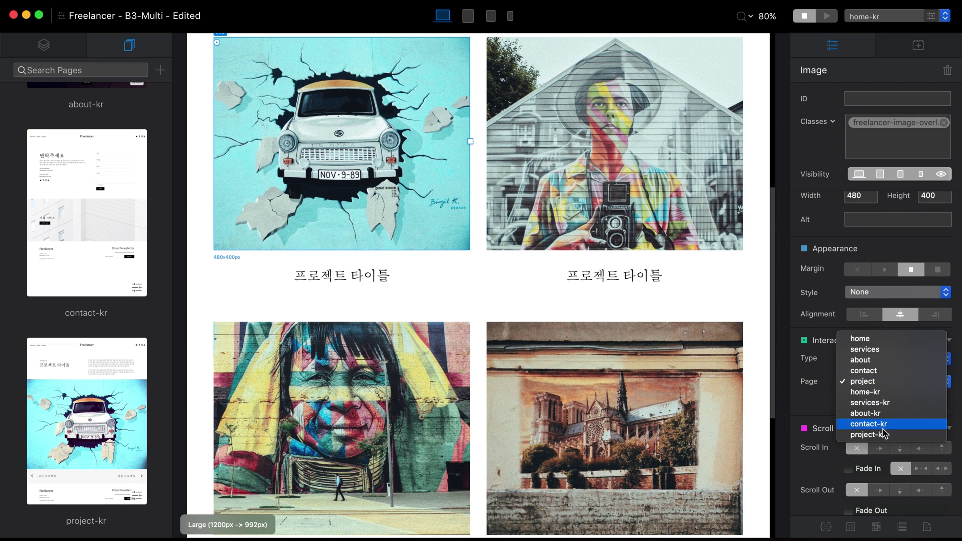
{"action": "left_click", "coordinate": [883, 434]}
{"action": "left_click", "coordinate": [732, 210]}
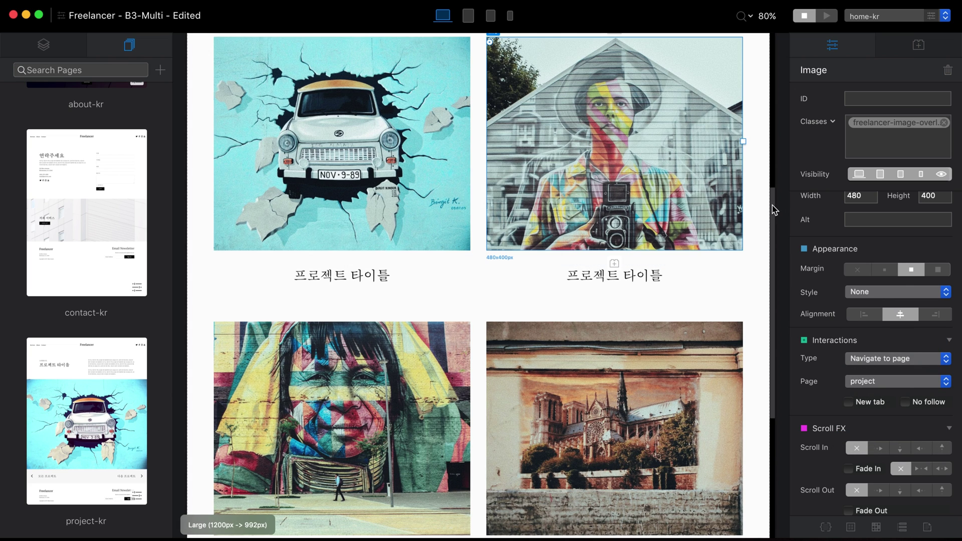
{"action": "left_click", "coordinate": [898, 382]}
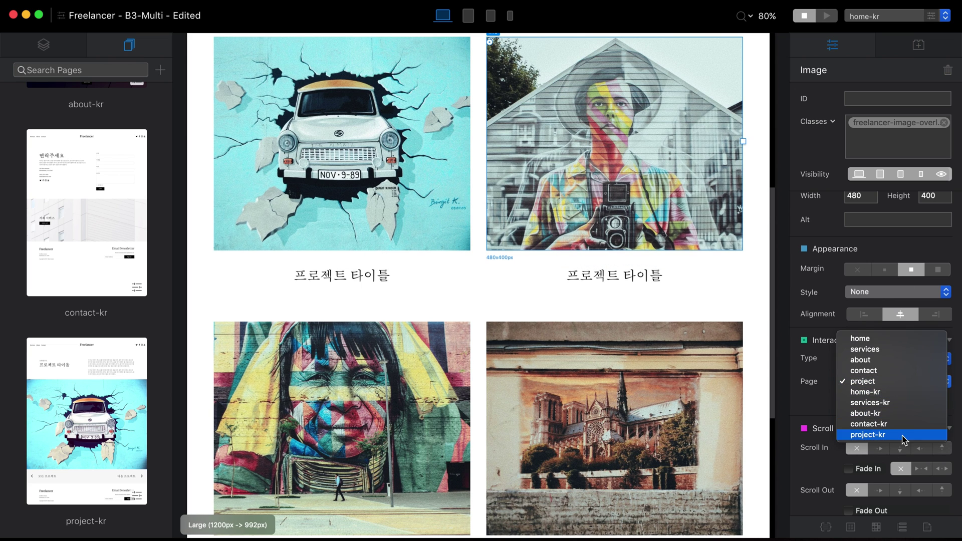
{"action": "left_click", "coordinate": [903, 438]}
Link the bottom-left mural and bottom-right cathedral images to project-kr
{"action": "left_click", "coordinate": [371, 396]}
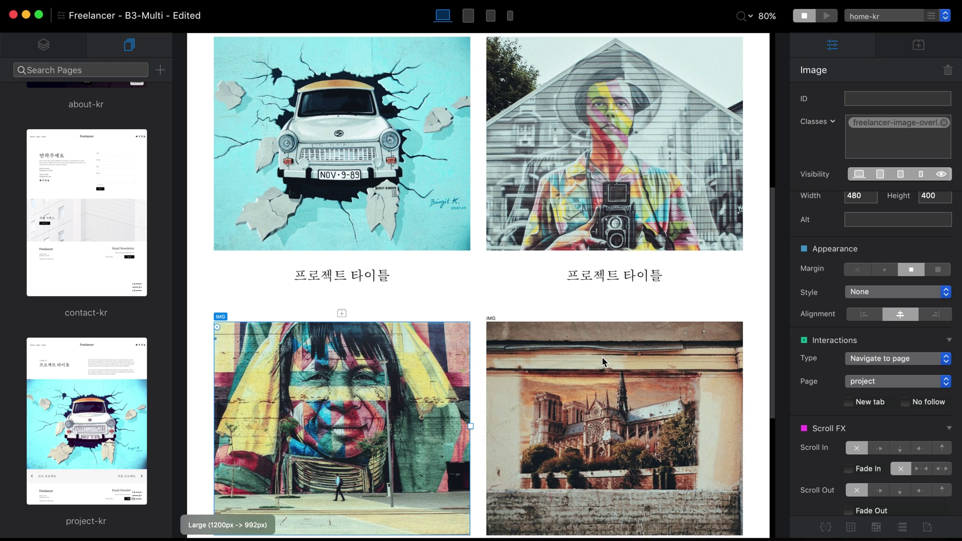
{"action": "left_click", "coordinate": [926, 386]}
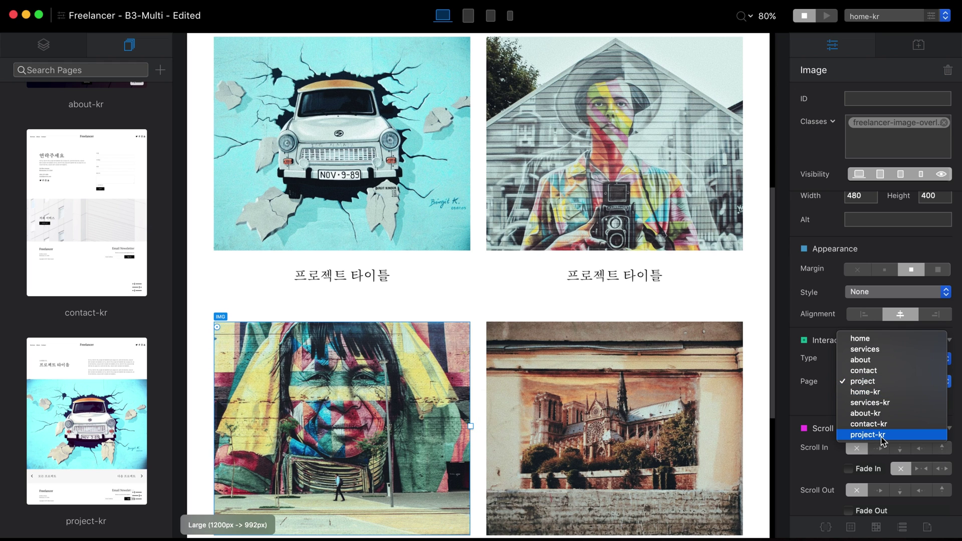
{"action": "left_click", "coordinate": [902, 436]}
{"action": "left_click", "coordinate": [621, 426]}
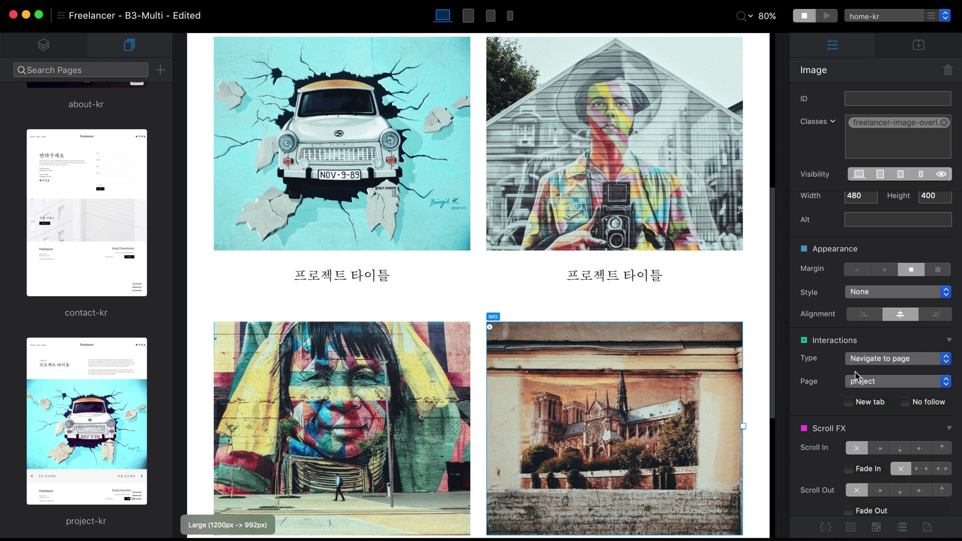
{"action": "left_click", "coordinate": [890, 382]}
{"action": "left_click", "coordinate": [894, 435]}
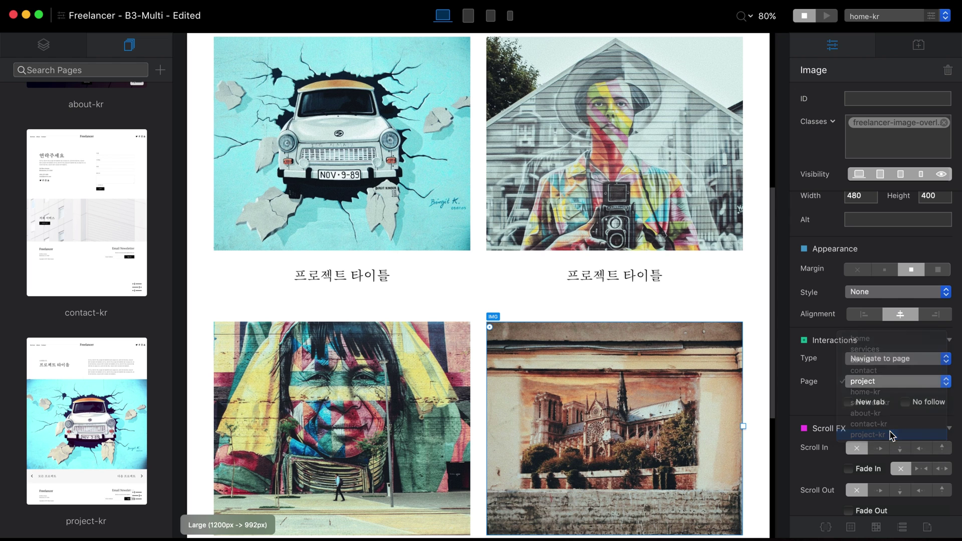
{"action": "scroll", "coordinate": [584, 280], "scroll_direction": "down", "scroll_amount": 5}
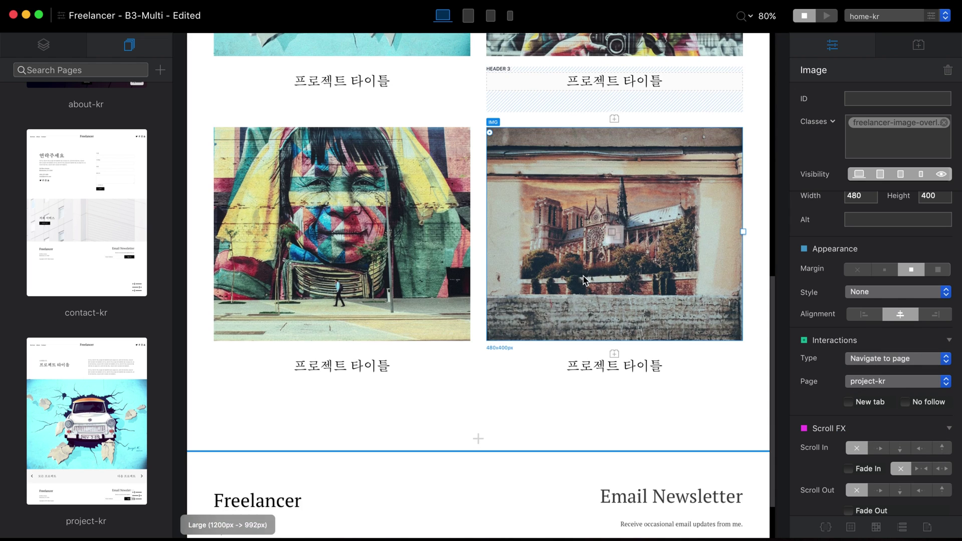
{"action": "scroll", "coordinate": [584, 278], "scroll_direction": "up", "scroll_amount": 15}
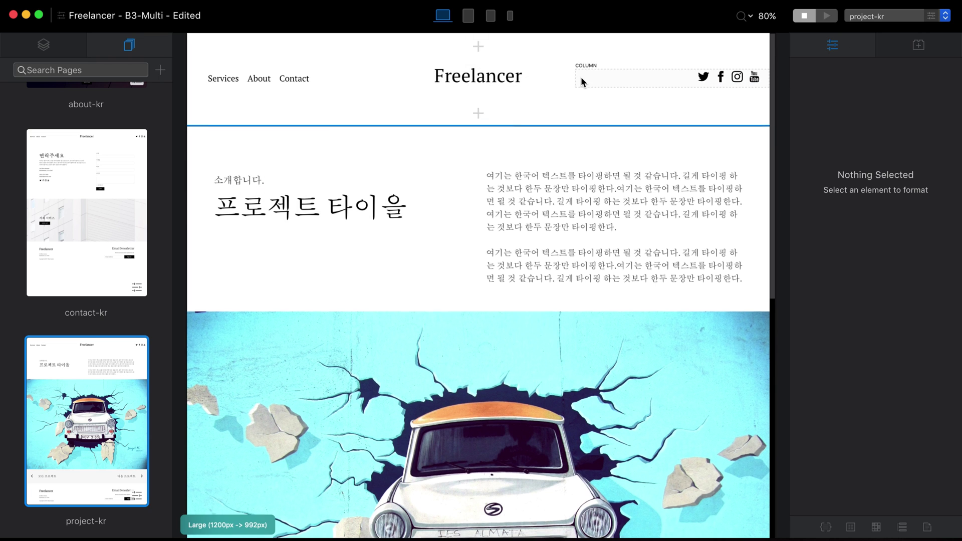
Duplicate the footer section on the project-kr page
{"action": "scroll", "coordinate": [582, 76], "scroll_direction": "down", "scroll_amount": 10}
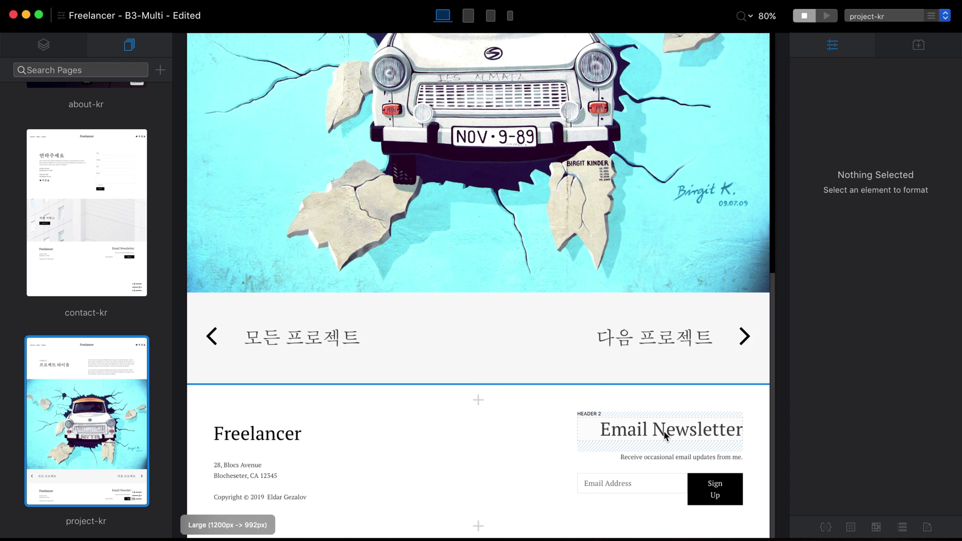
{"action": "left_click", "coordinate": [572, 405]}
{"action": "key", "text": "super+d"}
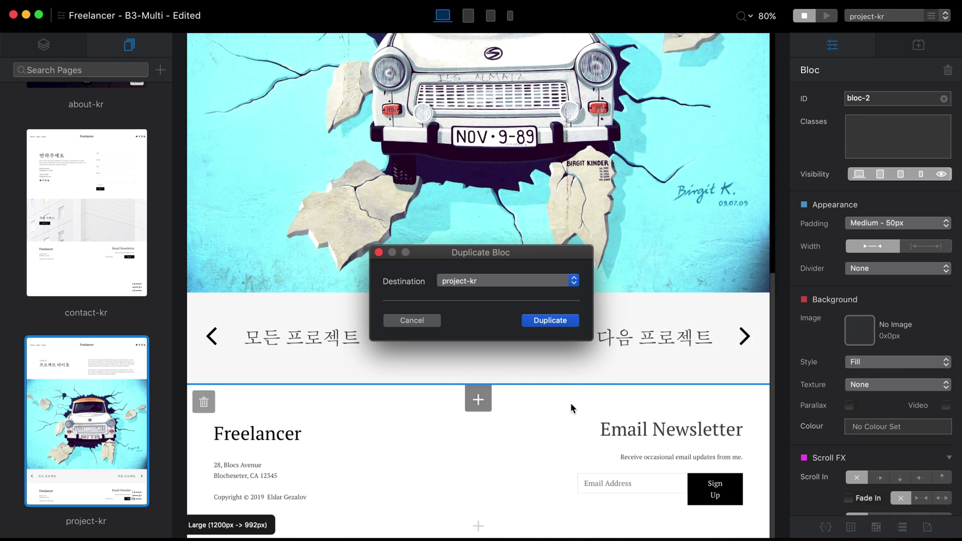
{"action": "key", "text": "Return"}
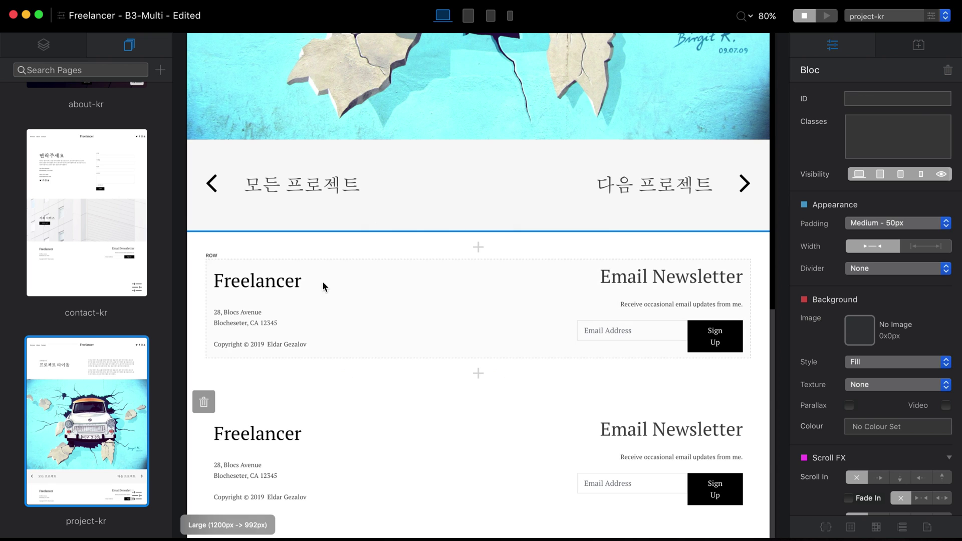
Translate the footer to 프리렌서, 이메일 뉴스레터 and 소식을 이메일로 받으세요
{"action": "left_click", "coordinate": [269, 278]}
{"action": "double_click", "coordinate": [285, 277]}
{"action": "type", "text": "프리렌서"}
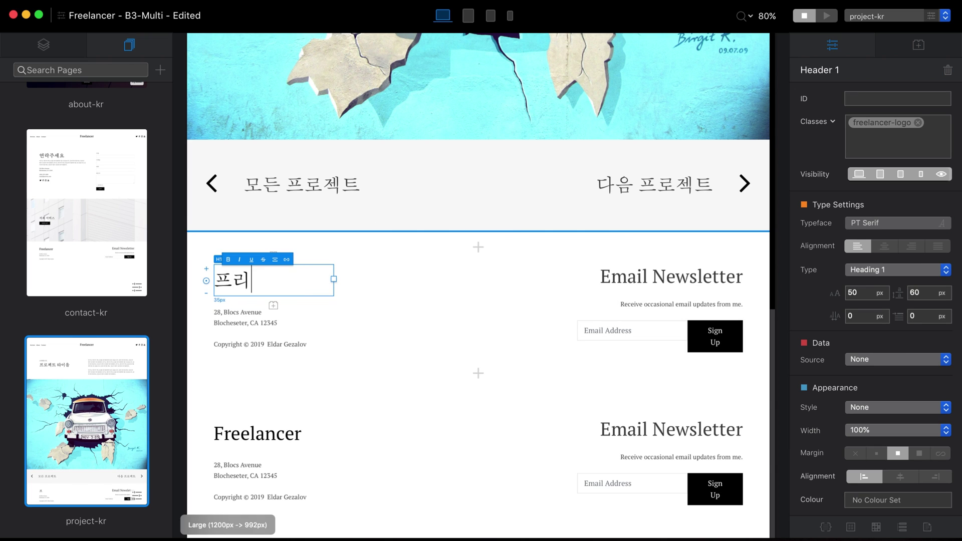
{"action": "double_click", "coordinate": [719, 275]}
{"action": "type", "text": "이메일 뉴스레떠"}
{"action": "double_click", "coordinate": [703, 303]}
{"action": "type", "text": "소식을 이메일로 받으세요."}
Relabel the Sign Up button 구독 and duplicate the Korean footer bloc on project-kr
{"action": "left_click", "coordinate": [715, 337]}
{"action": "triple_click", "coordinate": [883, 224]}
{"action": "type", "text": "구독"}
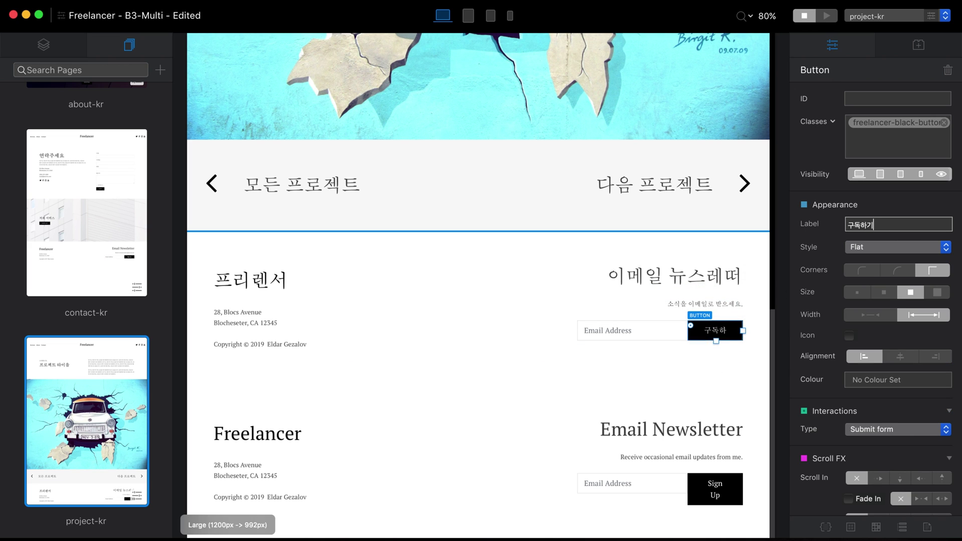
{"action": "left_click", "coordinate": [562, 247]}
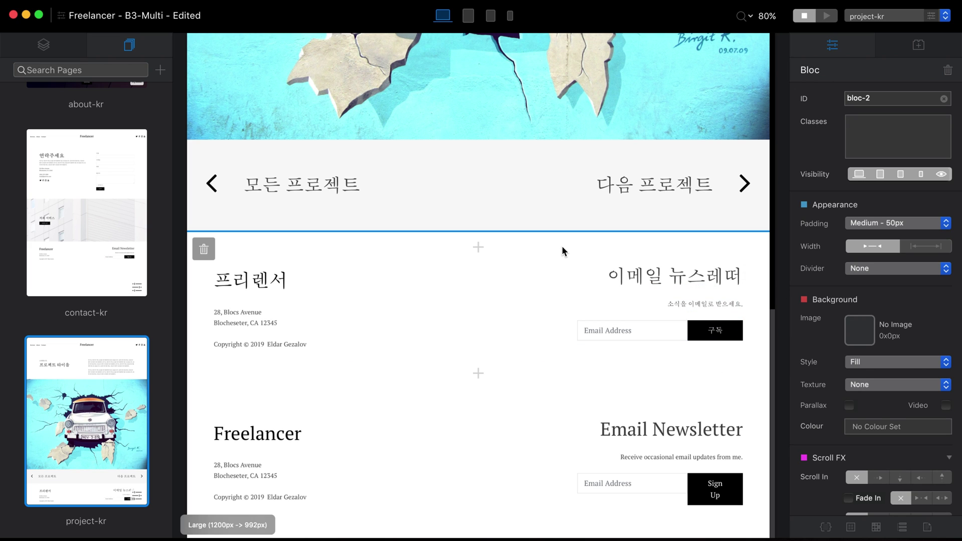
{"action": "key", "text": "super+d"}
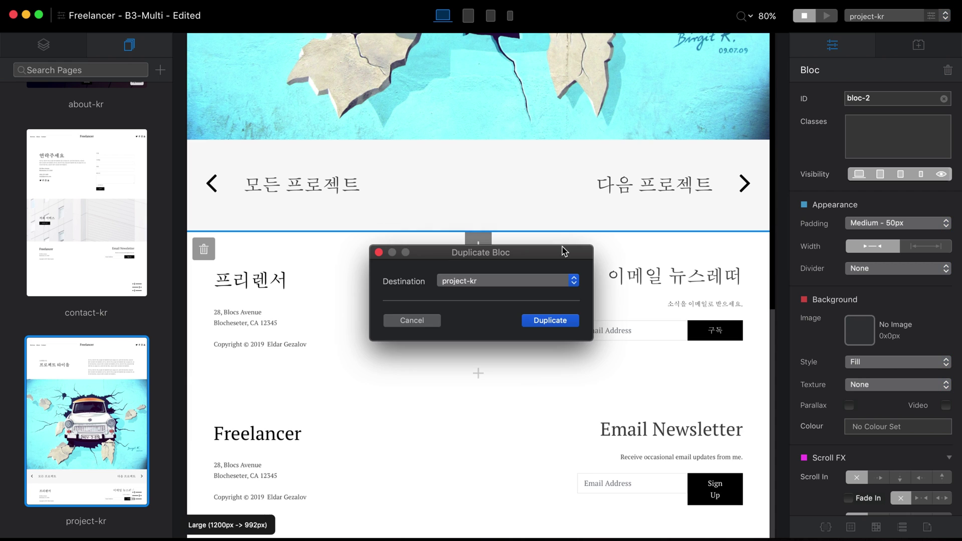
{"action": "key", "text": "Return"}
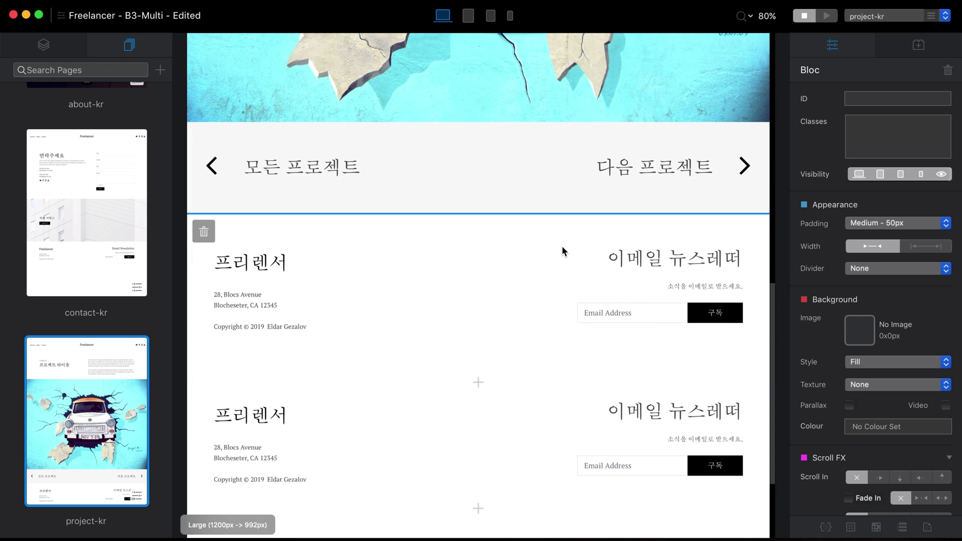
Select the lower duplicate footer and check the Bloc menu's Move options without changes
{"action": "scroll", "coordinate": [561, 251], "scroll_direction": "up", "scroll_amount": 3}
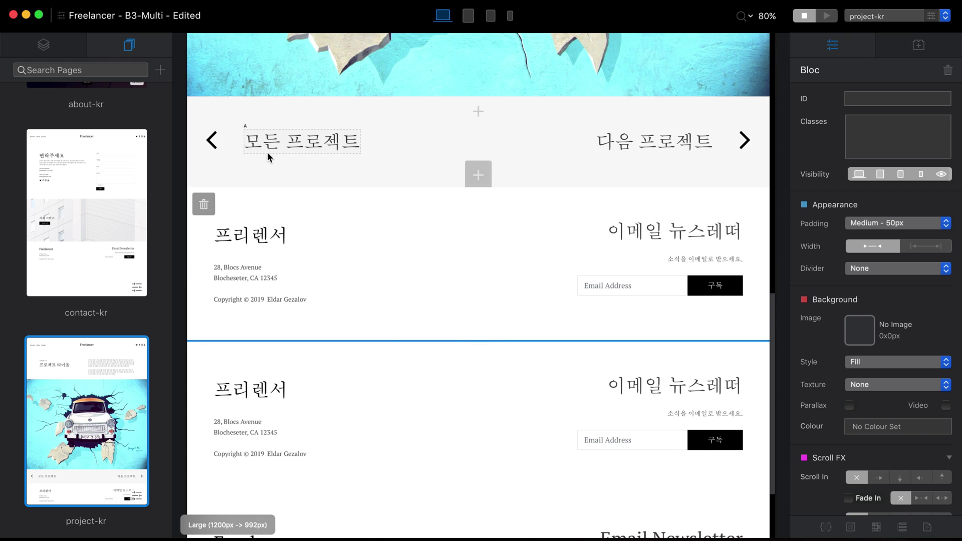
{"action": "left_click", "coordinate": [398, 359]}
{"action": "mouse_move", "coordinate": [241, 4]}
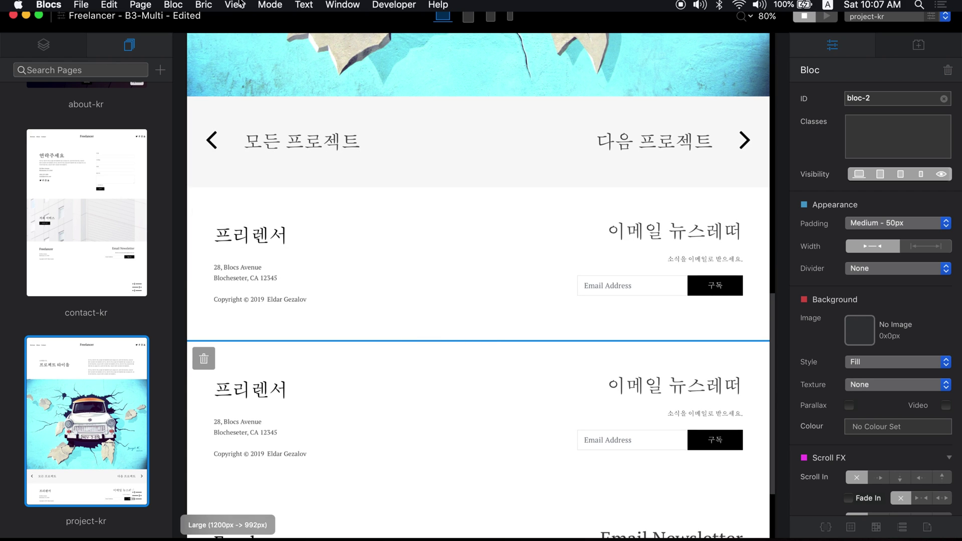
{"action": "left_click", "coordinate": [176, 5]}
{"action": "mouse_move", "coordinate": [186, 36]}
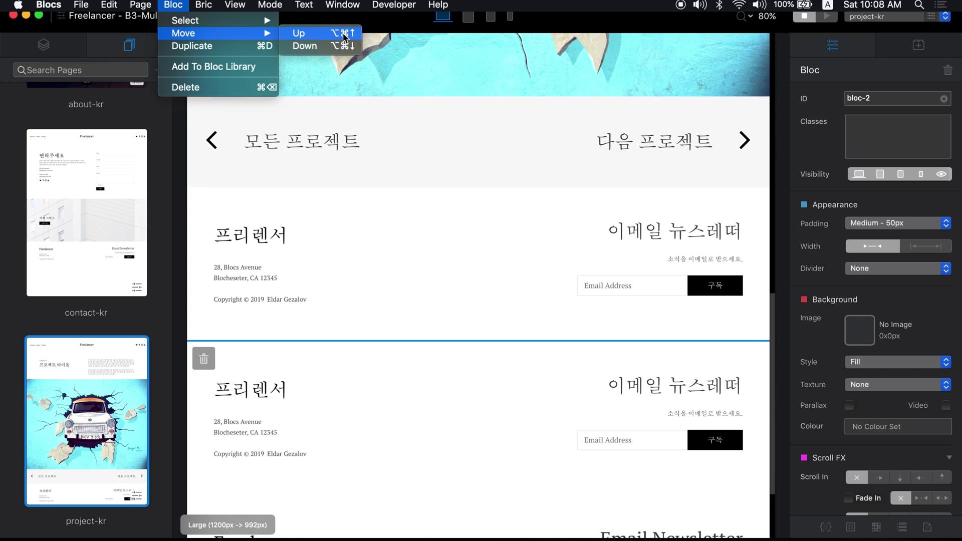
{"action": "left_click", "coordinate": [529, 362]}
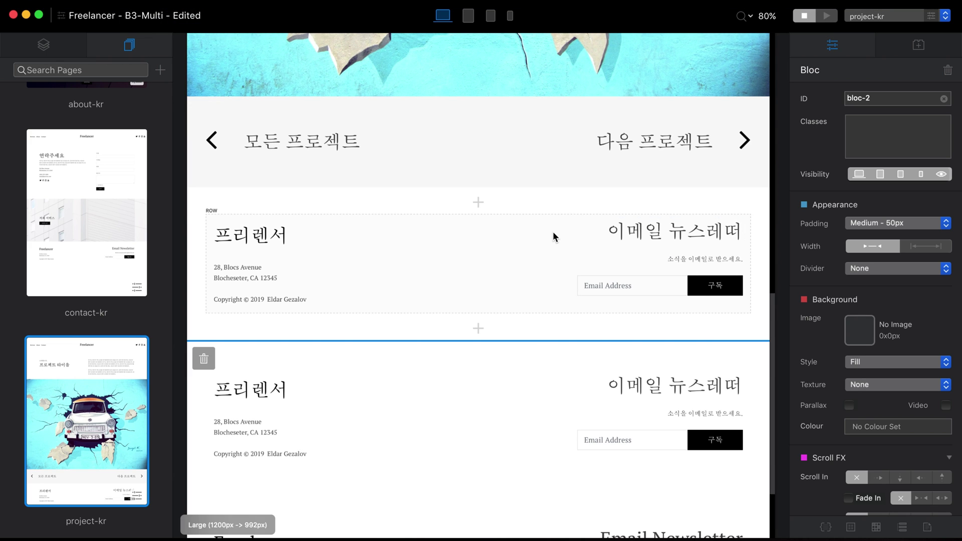
Turn off Bottom Global Area in project-kr's page settings
{"action": "scroll", "coordinate": [553, 231], "scroll_direction": "down", "scroll_amount": 5}
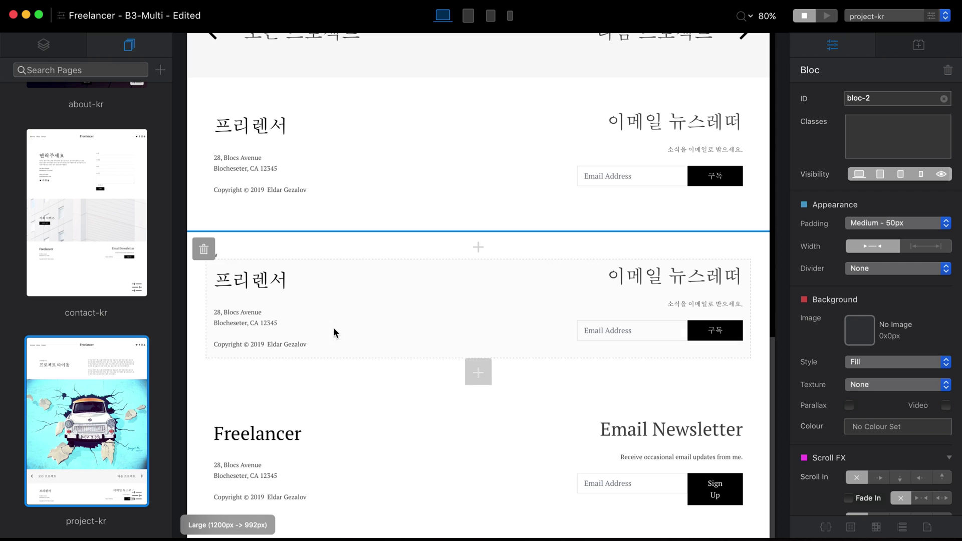
{"action": "left_click", "coordinate": [139, 497]}
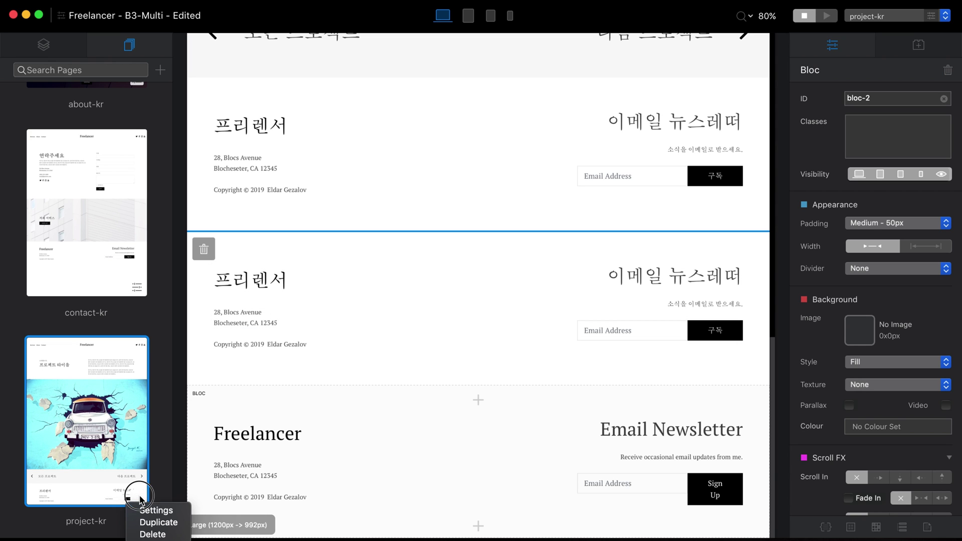
{"action": "left_click", "coordinate": [156, 511]}
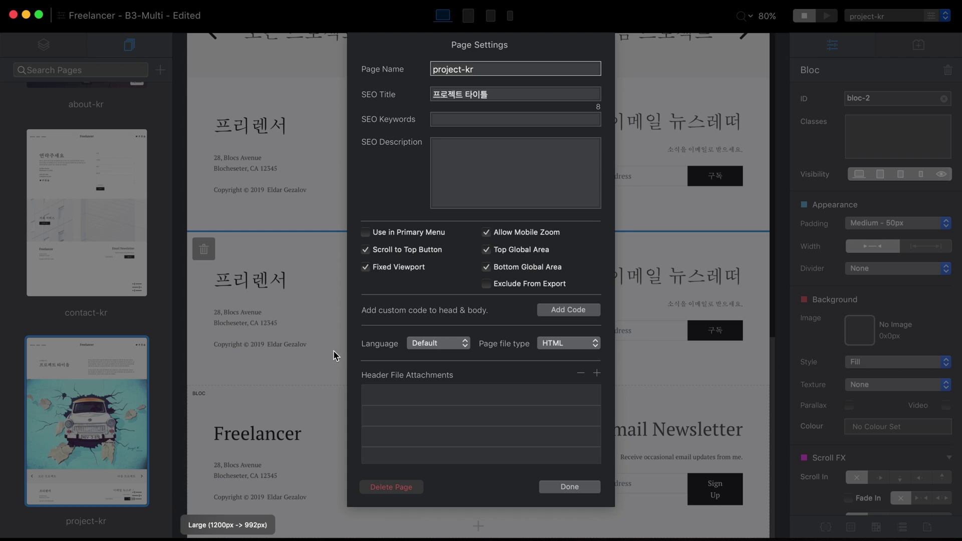
{"action": "left_click", "coordinate": [487, 267]}
{"action": "left_click", "coordinate": [566, 486]}
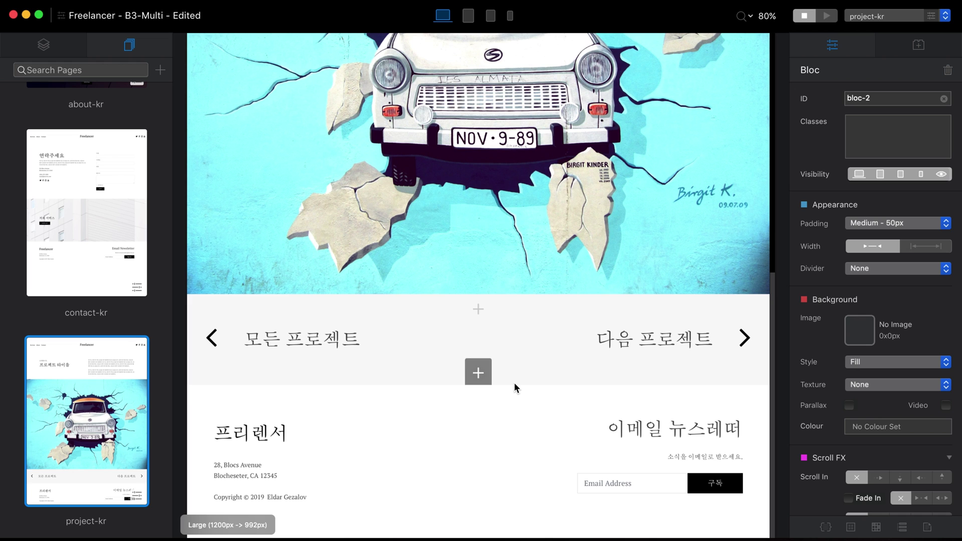
Step through contact-kr, about-kr and services-kr, ending on home-kr's Korean footer bloc
{"action": "left_click", "coordinate": [886, 22]}
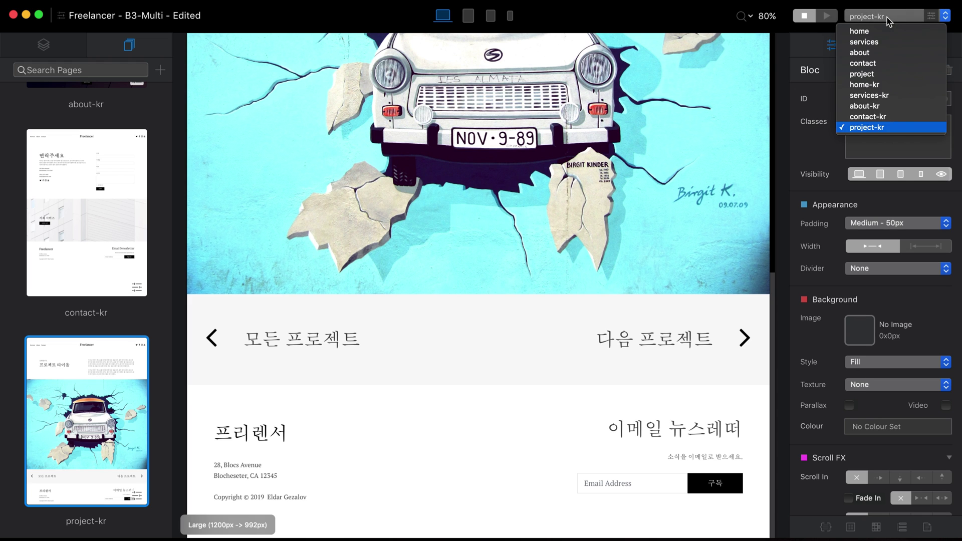
{"action": "left_click", "coordinate": [876, 116]}
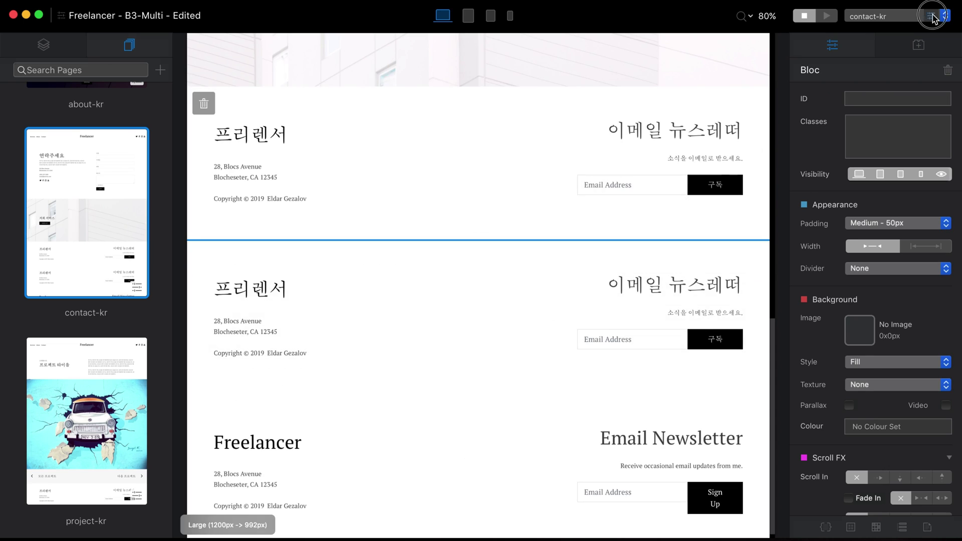
{"action": "left_click", "coordinate": [932, 17]}
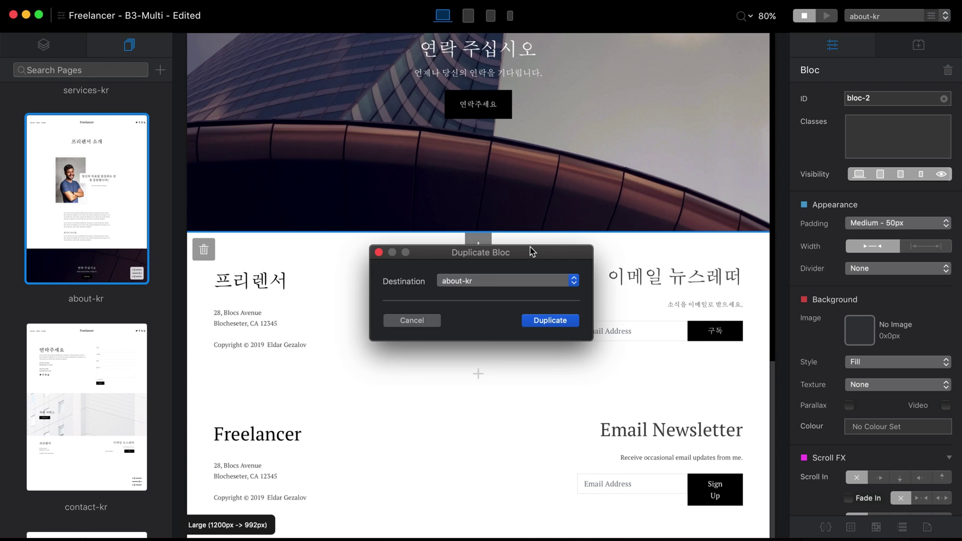
{"action": "key", "text": "Return"}
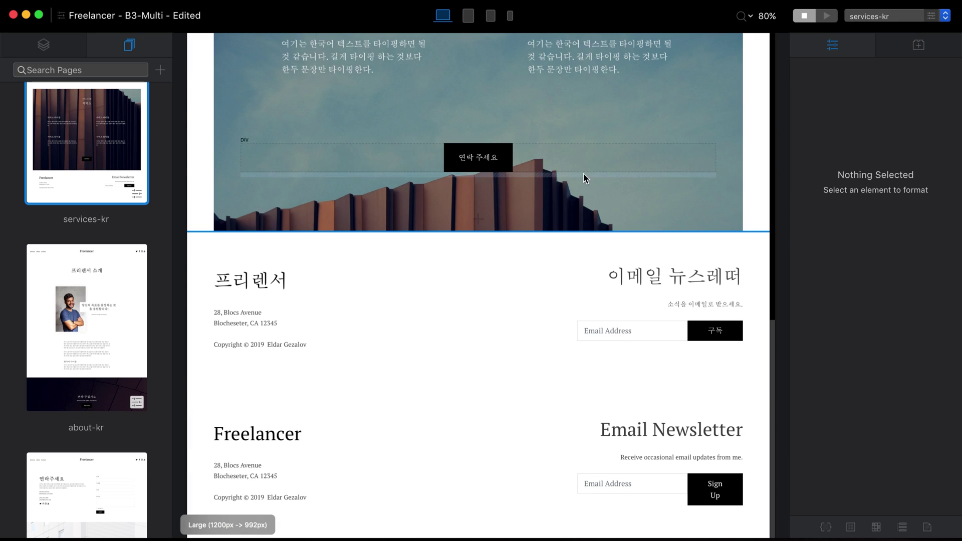
{"action": "key", "text": "super+v"}
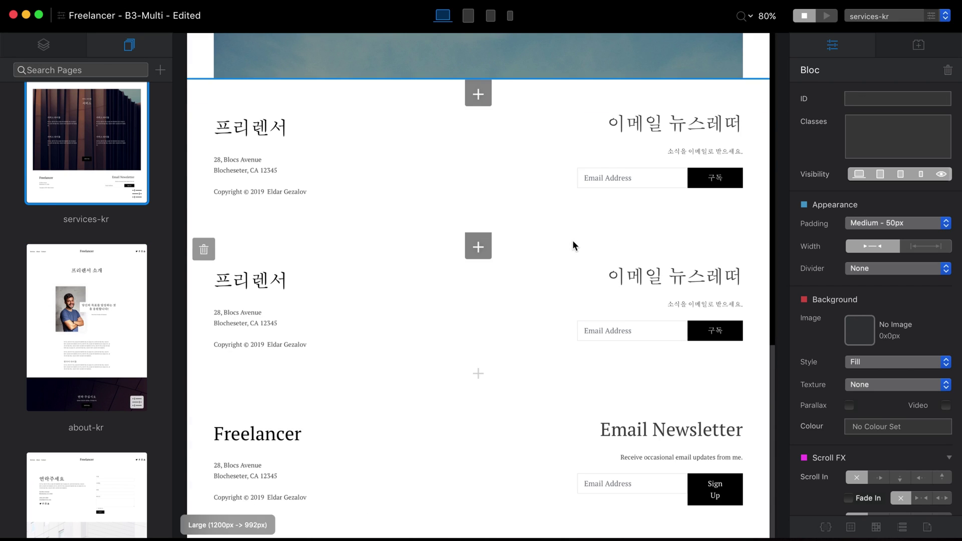
{"action": "left_click", "coordinate": [931, 16]}
{"action": "left_click", "coordinate": [870, 19]}
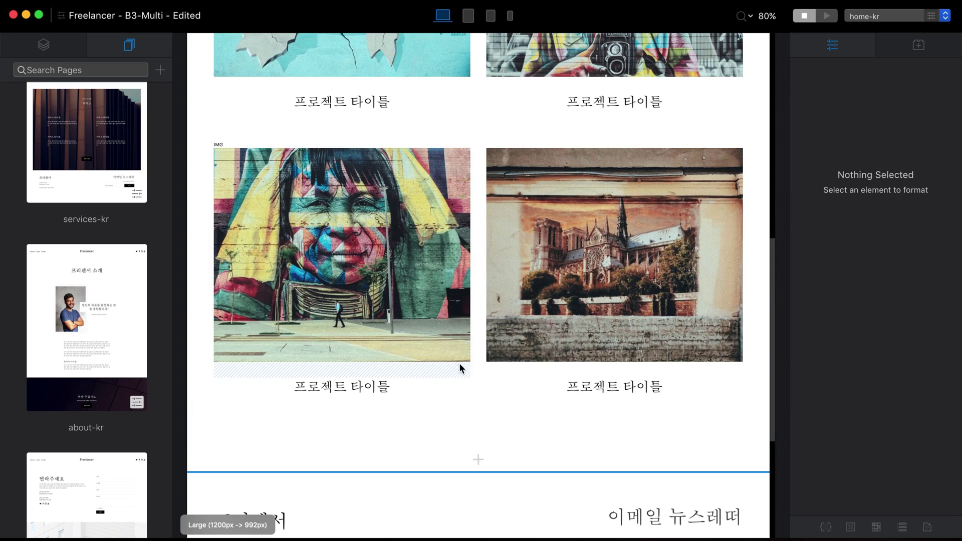
{"action": "left_click", "coordinate": [577, 251]}
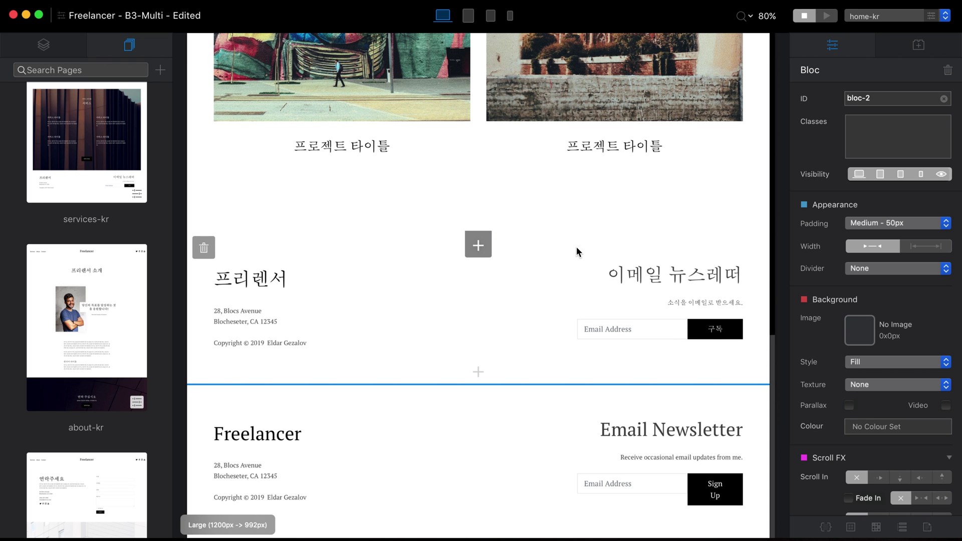
Turn off Bottom Global Area for home-kr, then switch to the English home page
{"action": "left_click", "coordinate": [931, 16]}
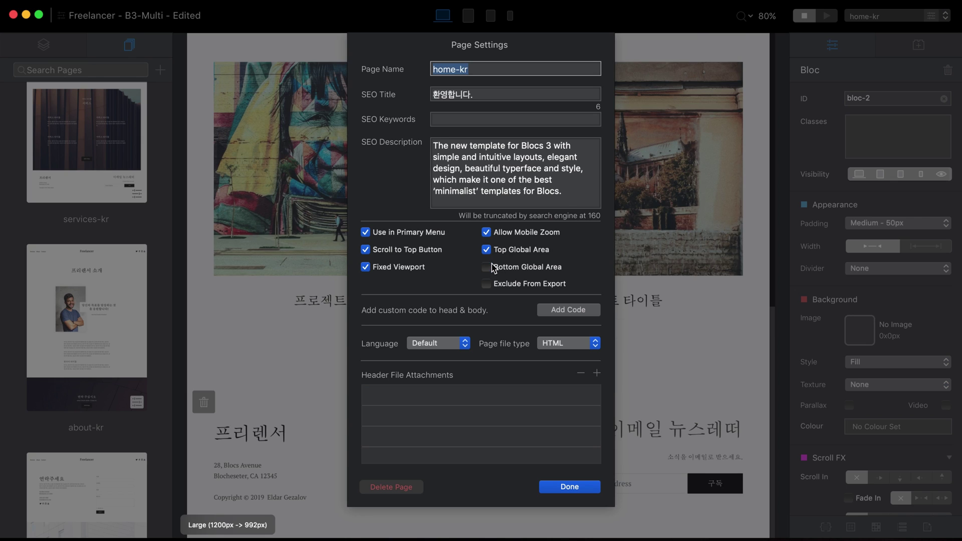
{"action": "left_click", "coordinate": [577, 485]}
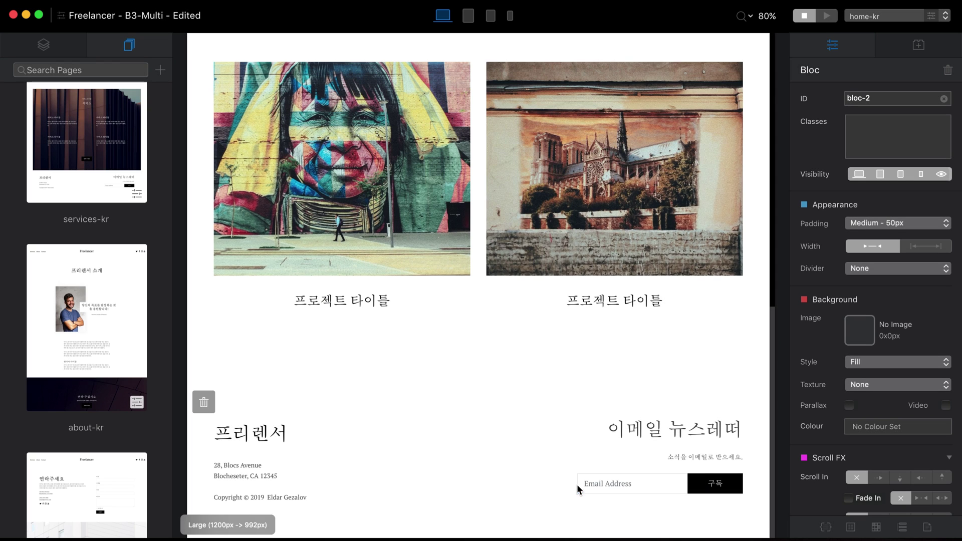
{"action": "left_click", "coordinate": [892, 15]}
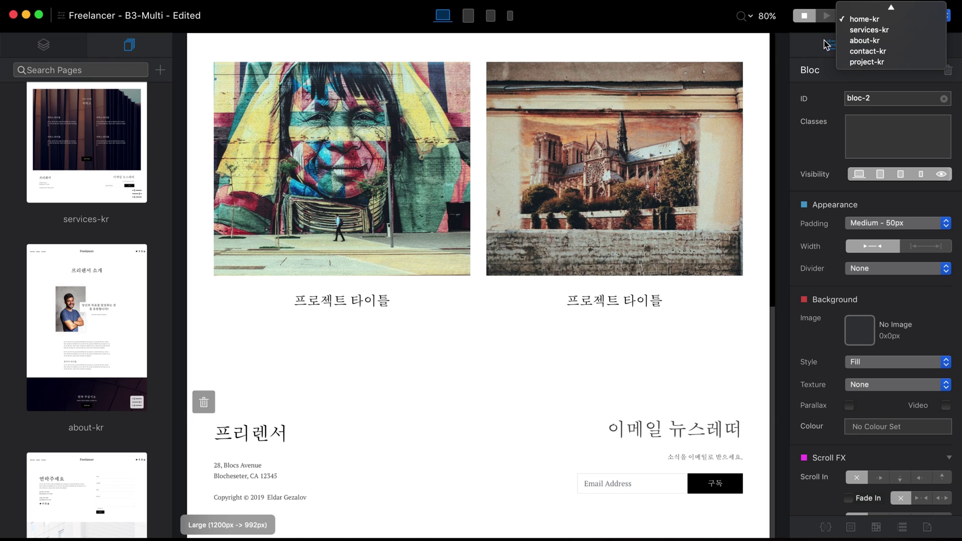
{"action": "scroll", "coordinate": [879, 20], "scroll_direction": "up", "scroll_amount": 3}
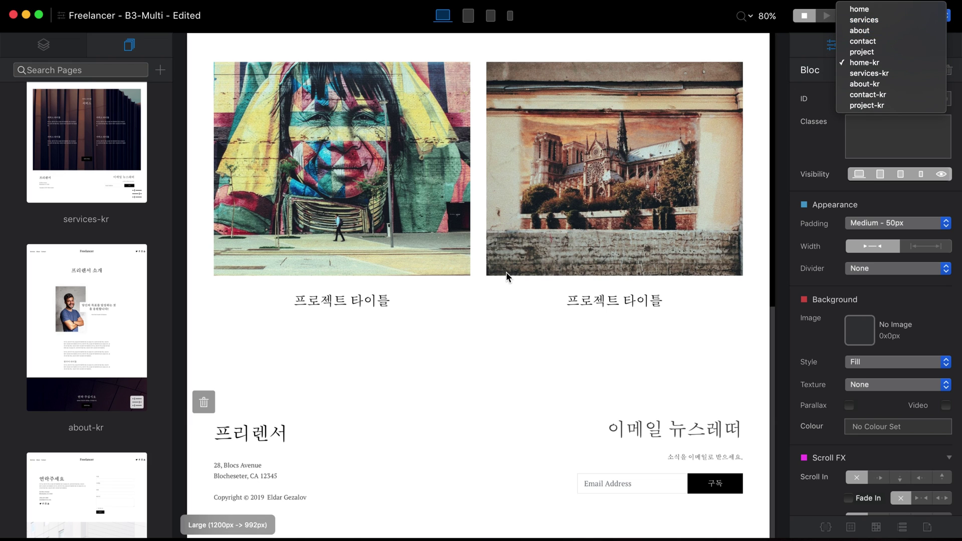
{"action": "left_click", "coordinate": [895, 10]}
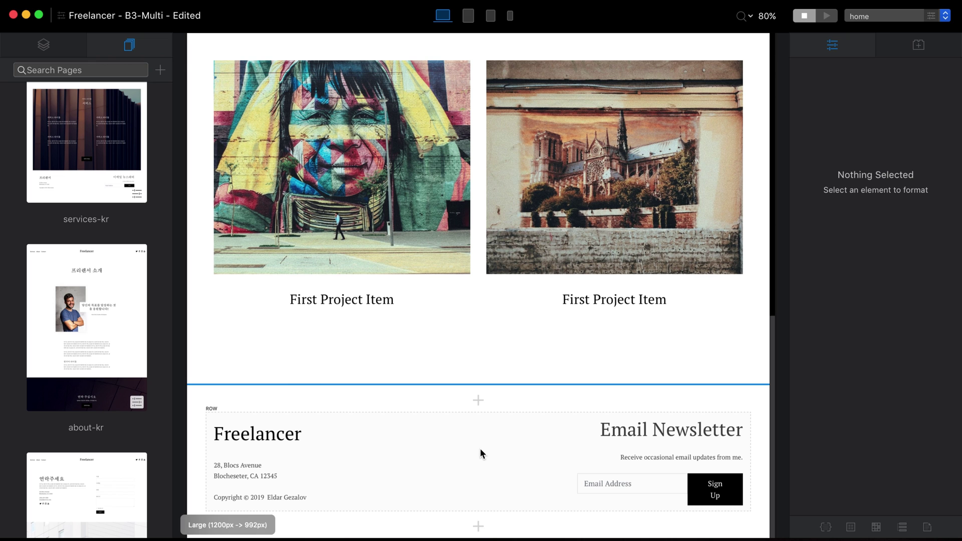
{"action": "left_click", "coordinate": [884, 17]}
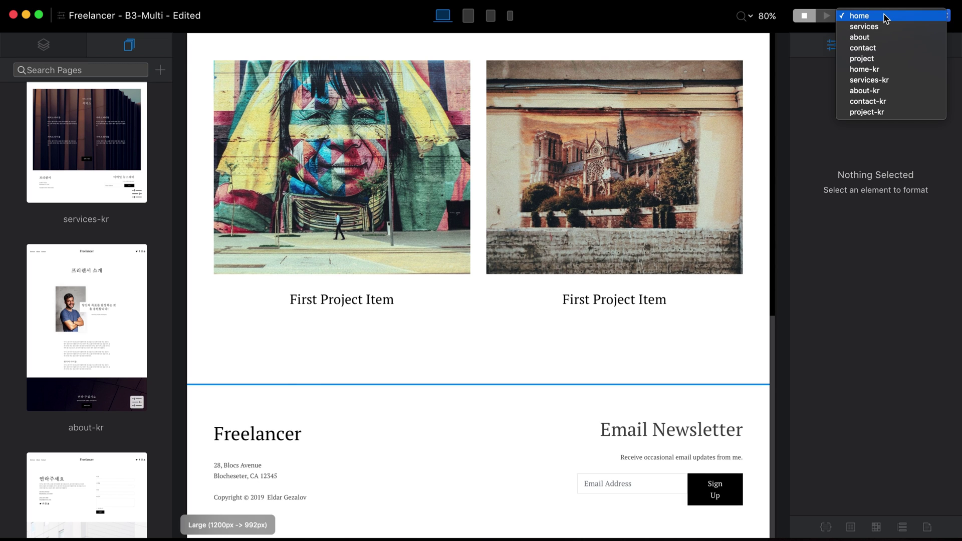
{"action": "left_click", "coordinate": [753, 358]}
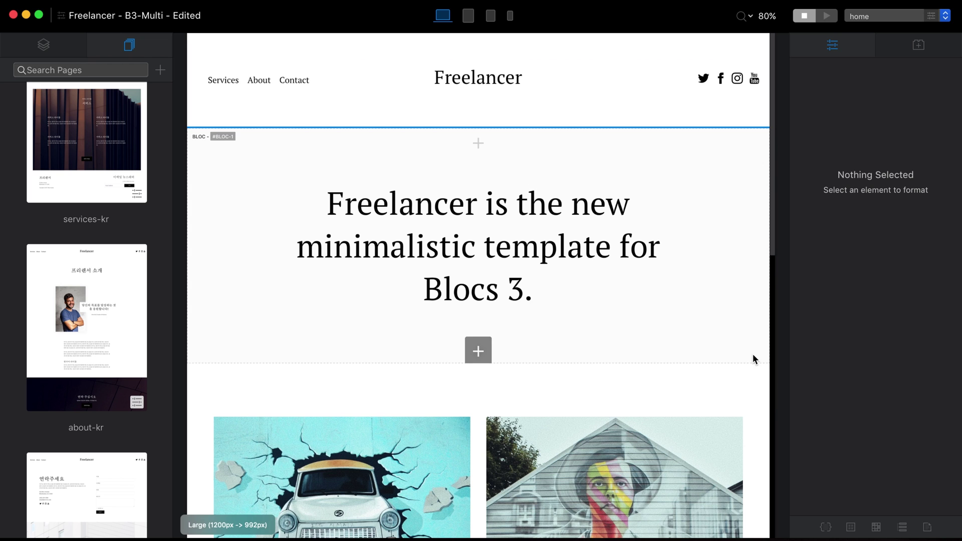
{"action": "left_click", "coordinate": [827, 16]}
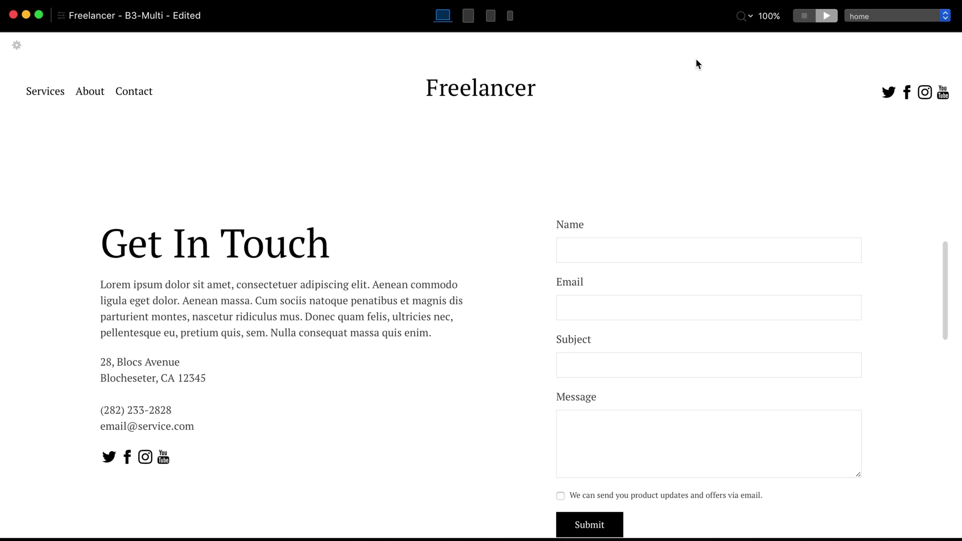
{"action": "left_click", "coordinate": [41, 96]}
{"action": "left_click", "coordinate": [91, 96]}
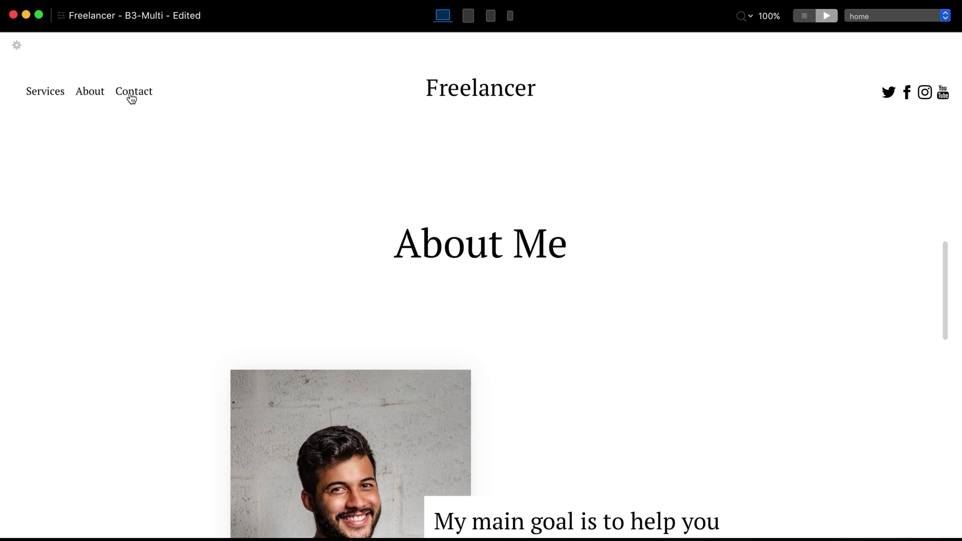
{"action": "left_click", "coordinate": [133, 96]}
{"action": "left_click", "coordinate": [455, 87]}
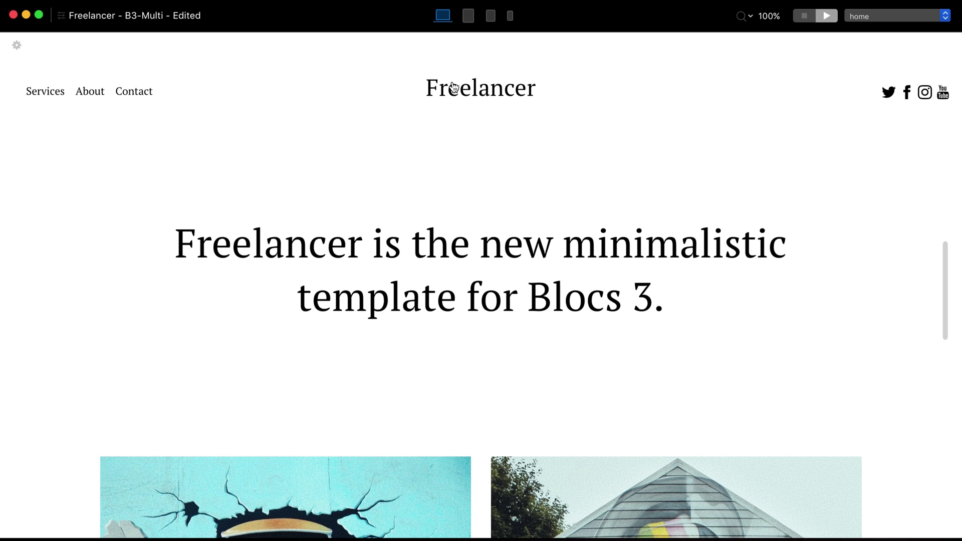
{"action": "left_click", "coordinate": [804, 17]}
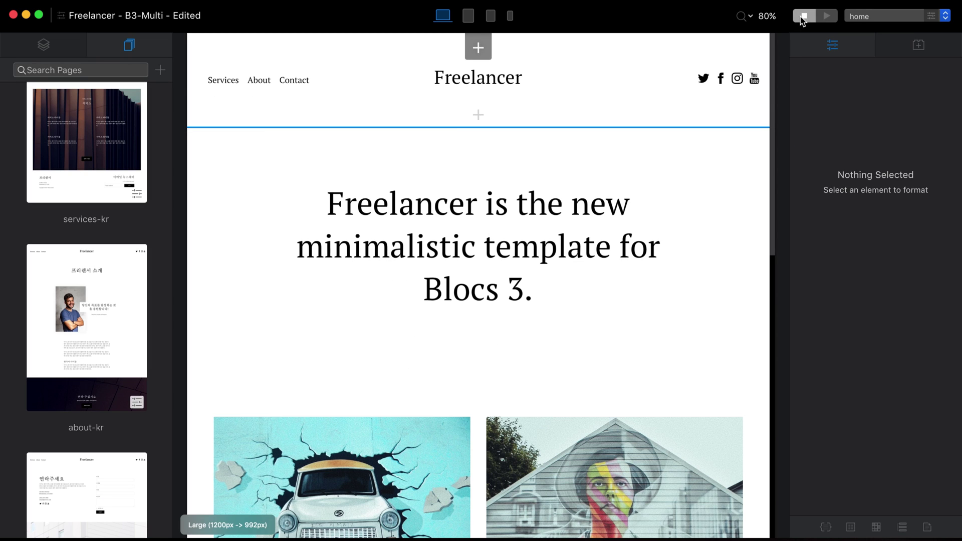
Duplicate the home page header bloc
{"action": "left_click", "coordinate": [695, 120]}
{"action": "key", "text": "super+d"}
{"action": "key", "text": "Return"}
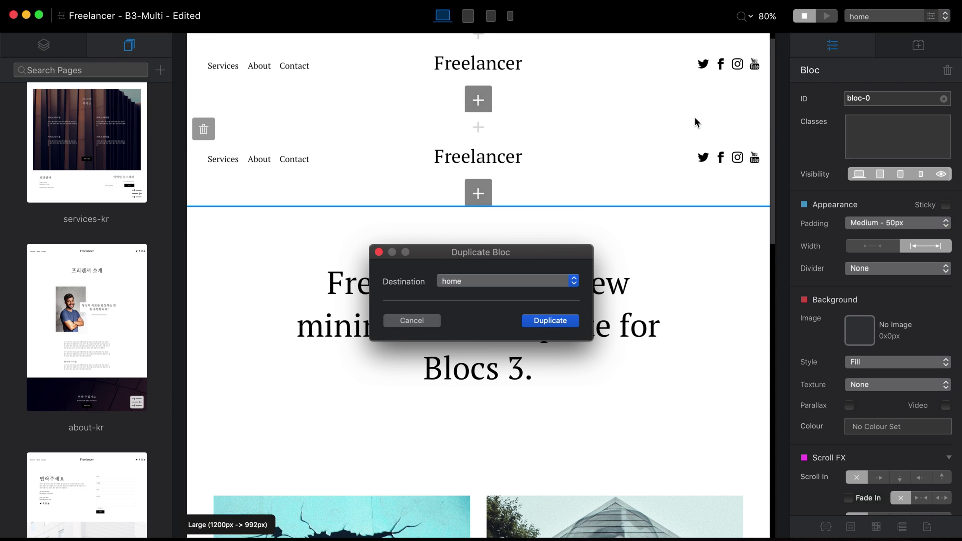
Change the copied header's Freelancer logo text to 프리렌서
{"action": "scroll", "coordinate": [694, 116], "scroll_direction": "up", "scroll_amount": 2}
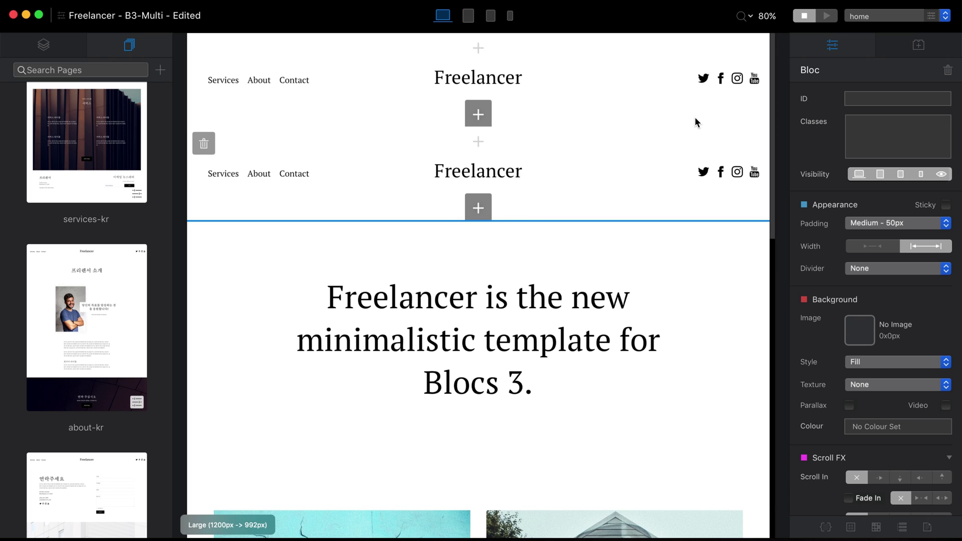
{"action": "left_click", "coordinate": [492, 177]}
{"action": "double_click", "coordinate": [502, 174]}
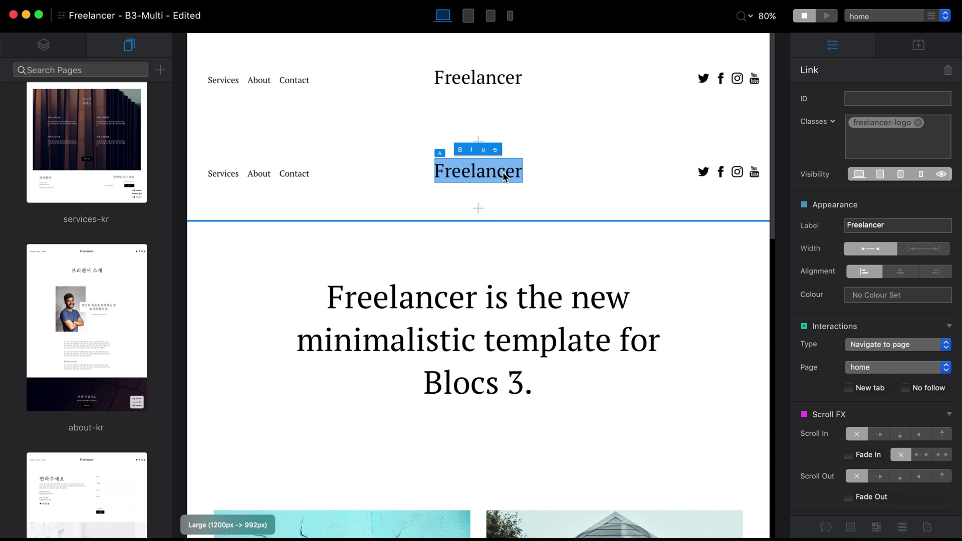
{"action": "key", "text": "ctrl+space"}
{"action": "key", "text": "ctrl+space"}
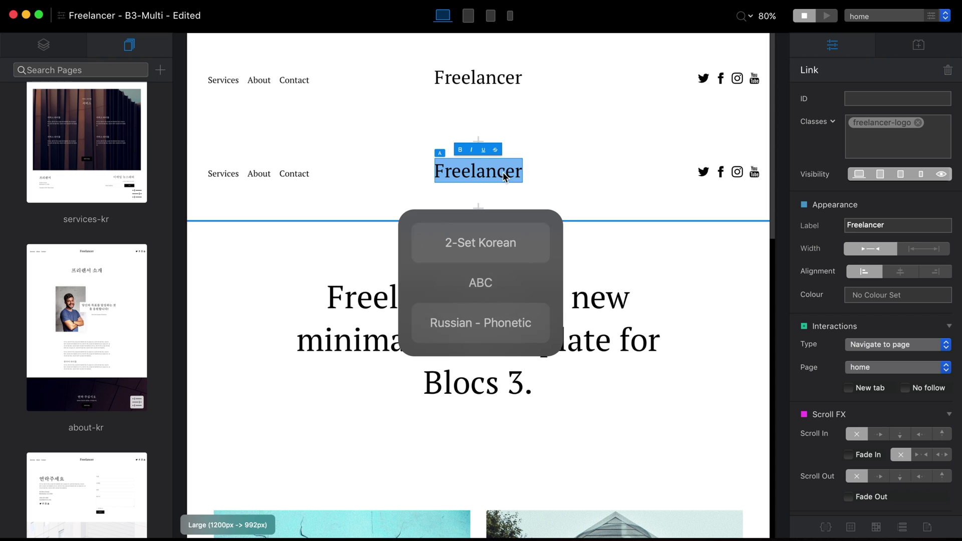
{"action": "type", "text": "프리렌서"}
Select the copied header's navigation list and bring up the Menu Manager on Primary Menu
{"action": "left_click", "coordinate": [387, 206]}
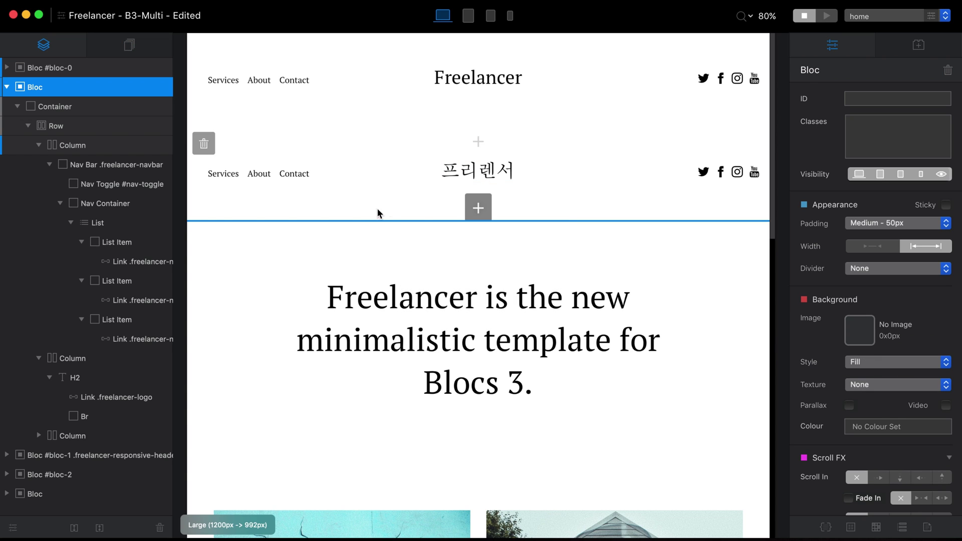
{"action": "left_click", "coordinate": [129, 222]}
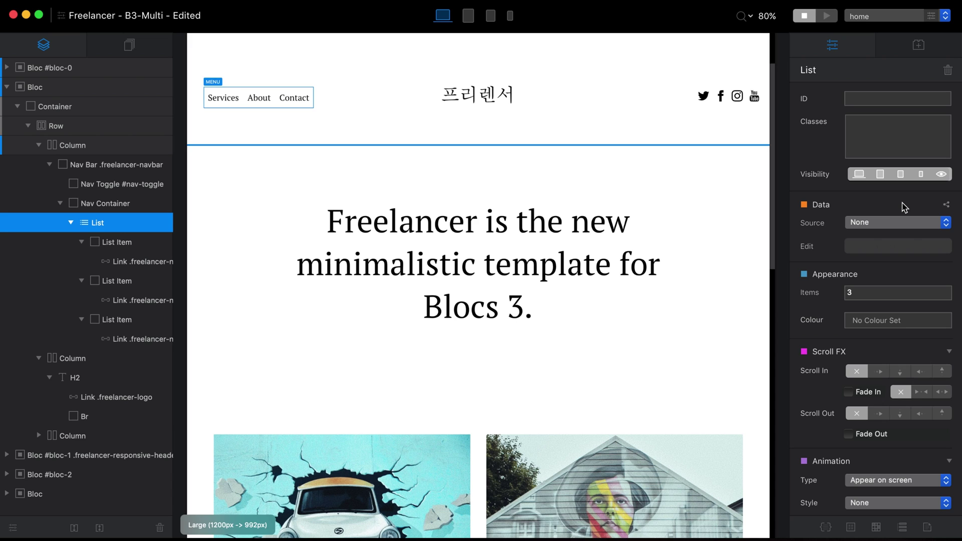
{"action": "left_click", "coordinate": [905, 529]}
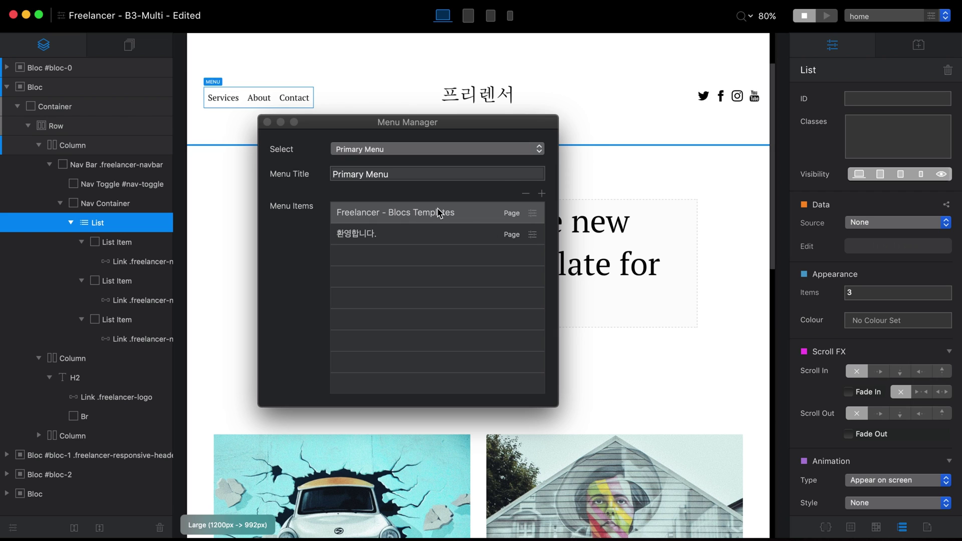
Add a new menu titled Korean in the Menu Manager, then close it
{"action": "left_click", "coordinate": [477, 150]}
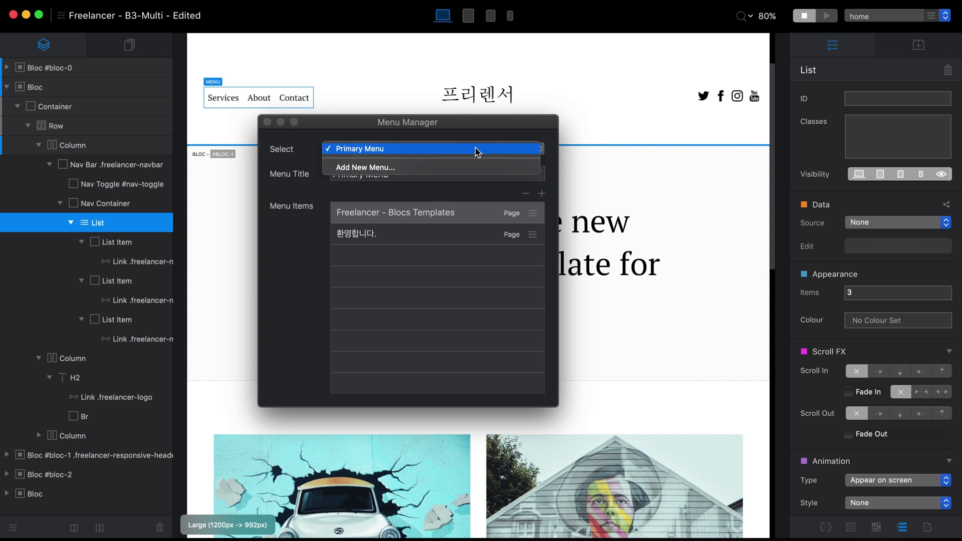
{"action": "left_click", "coordinate": [420, 166]}
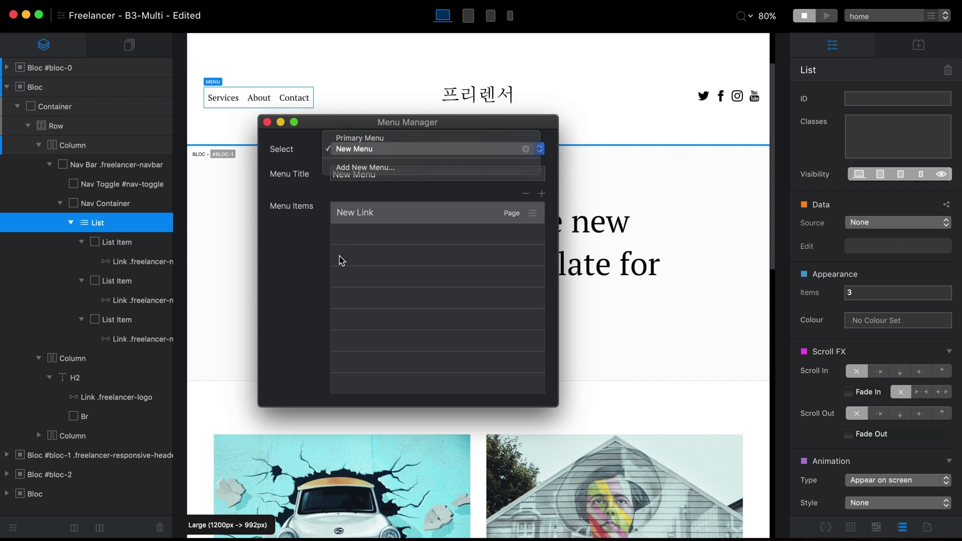
{"action": "left_click", "coordinate": [363, 256]}
{"action": "left_click", "coordinate": [391, 178]}
{"action": "type", "text": "ㅏㅐㄱㄷ"}
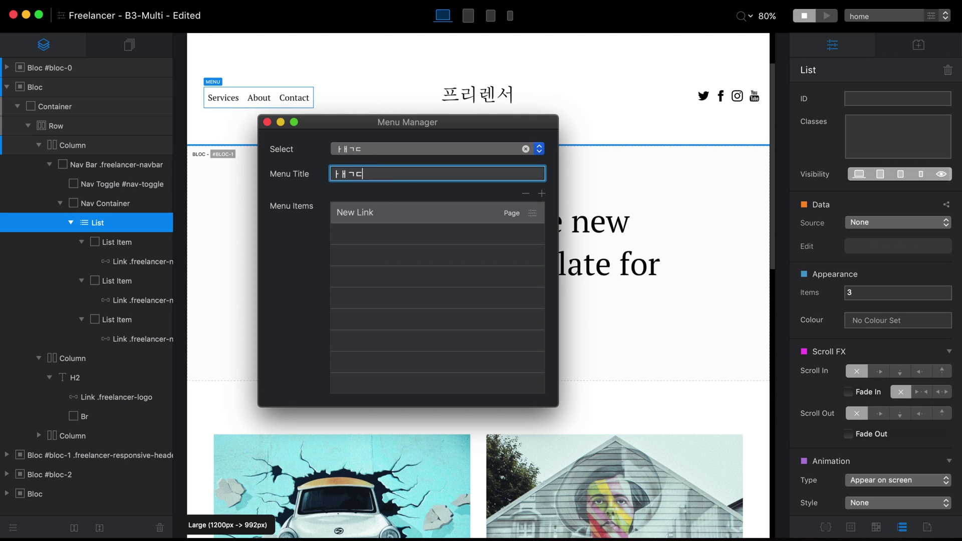
{"action": "type", "text": "Korea"}
{"action": "key", "text": "Return"}
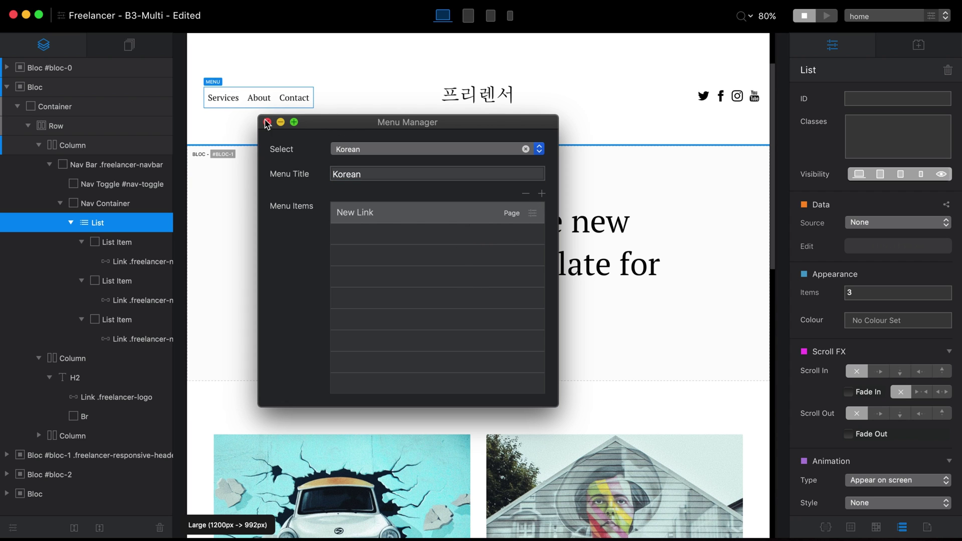
{"action": "left_click", "coordinate": [267, 122]}
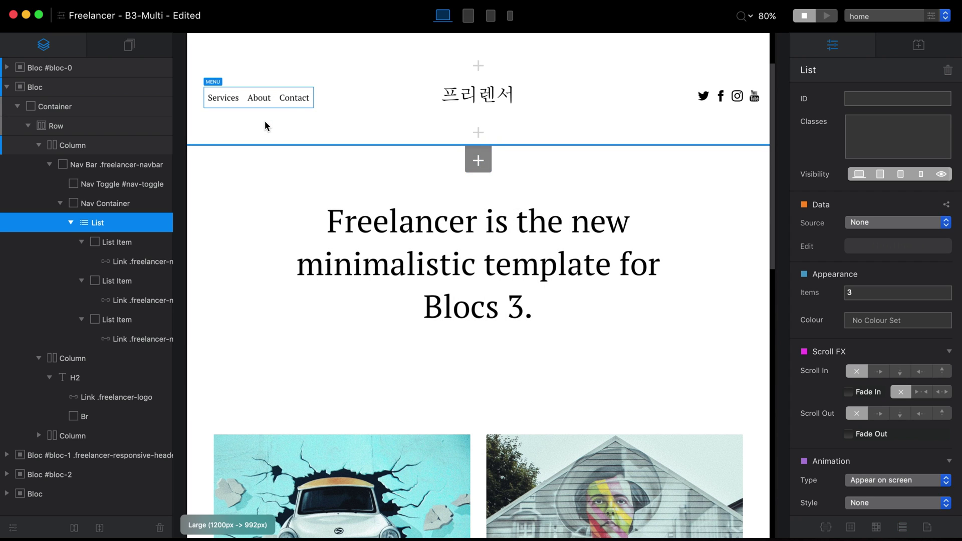
Relabel the copied header's Services, About and Contact links as 서비스, 소개 and 연락처
{"action": "scroll", "coordinate": [383, 116], "scroll_direction": "up", "scroll_amount": 3}
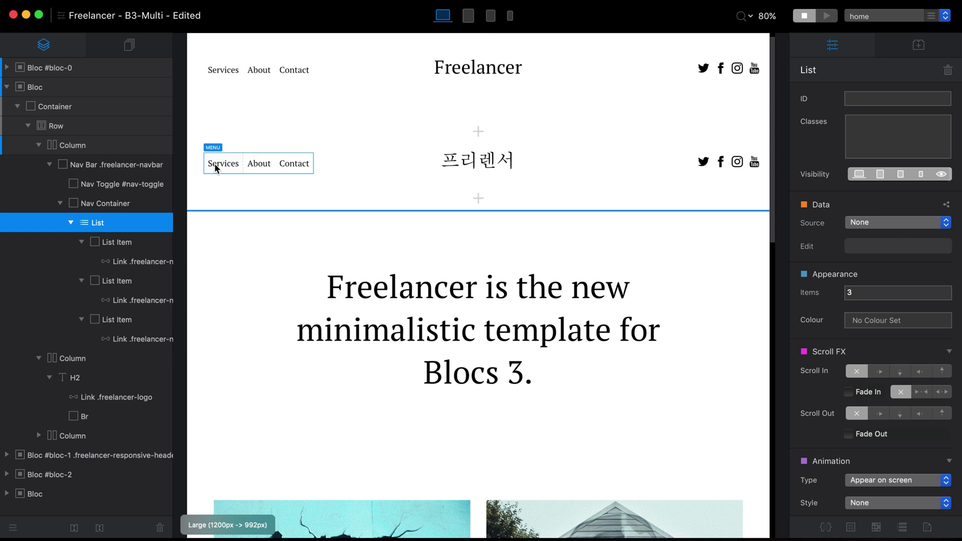
{"action": "left_click", "coordinate": [216, 168]}
{"action": "left_click", "coordinate": [865, 224]}
{"action": "type", "text": "서비스"}
{"action": "left_click", "coordinate": [259, 164]}
{"action": "left_click", "coordinate": [865, 224]}
{"action": "type", "text": "소개"}
{"action": "left_click", "coordinate": [282, 164]}
{"action": "left_click", "coordinate": [866, 224]}
{"action": "type", "text": "연락처"}
{"action": "left_click", "coordinate": [607, 193]}
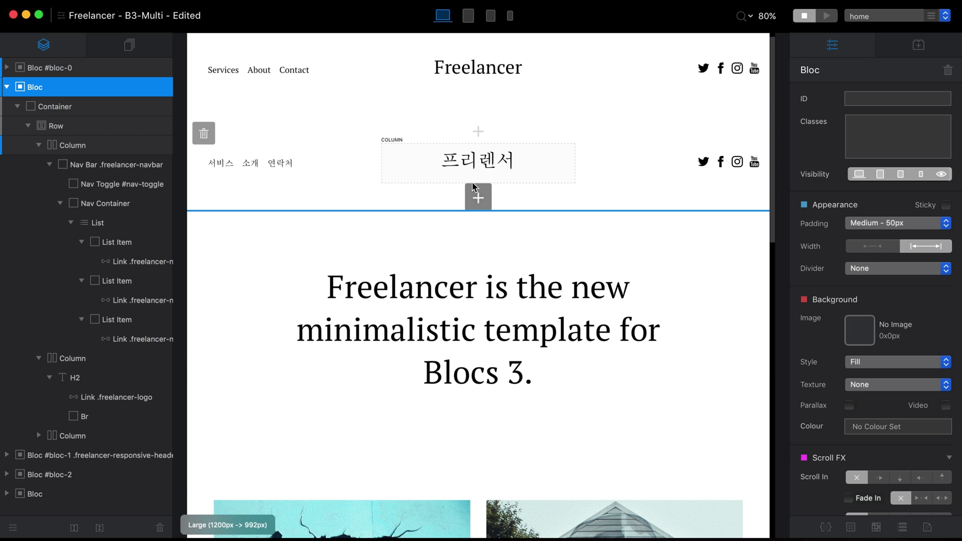
Link 서비스, 소개 and 연락처 to the services-kr, about-kr and contact-kr pages
{"action": "left_click", "coordinate": [221, 163]}
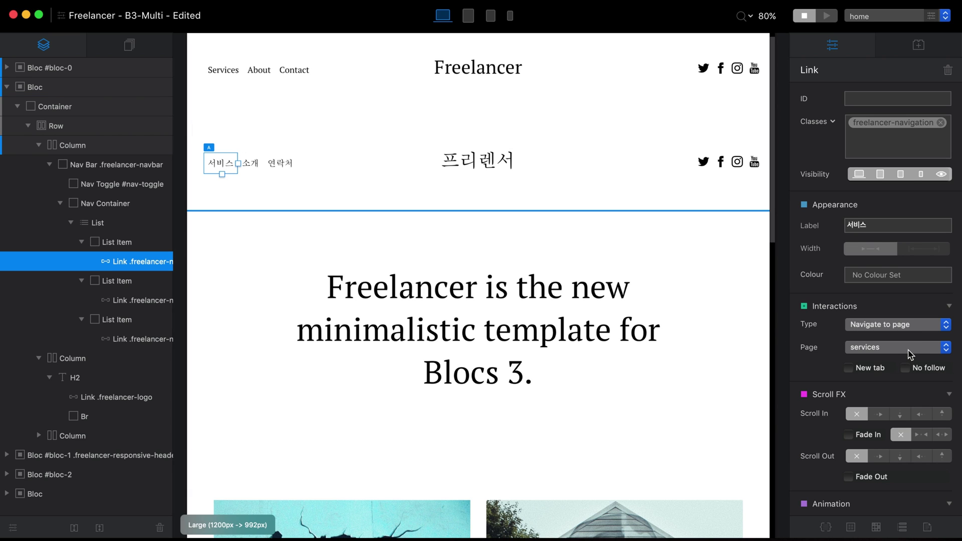
{"action": "left_click", "coordinate": [922, 349]}
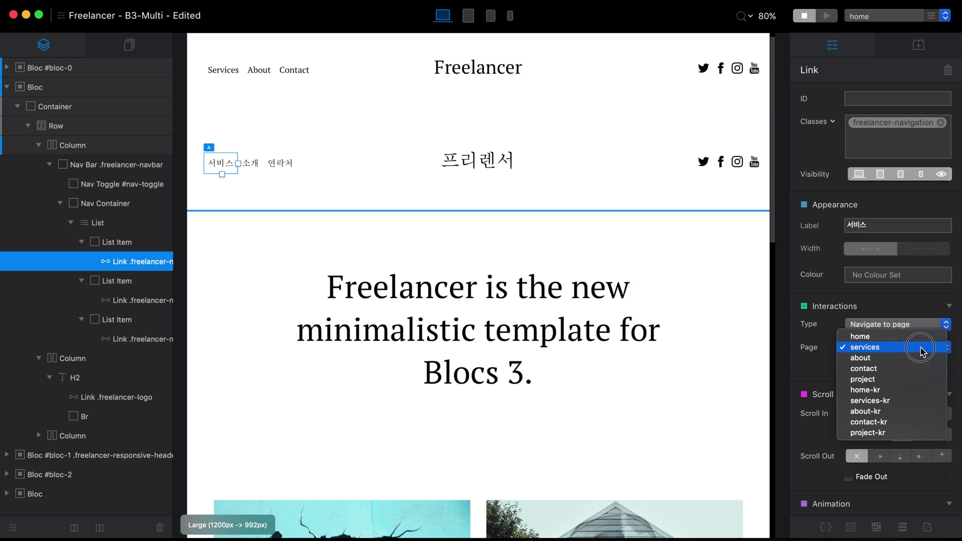
{"action": "left_click", "coordinate": [885, 401]}
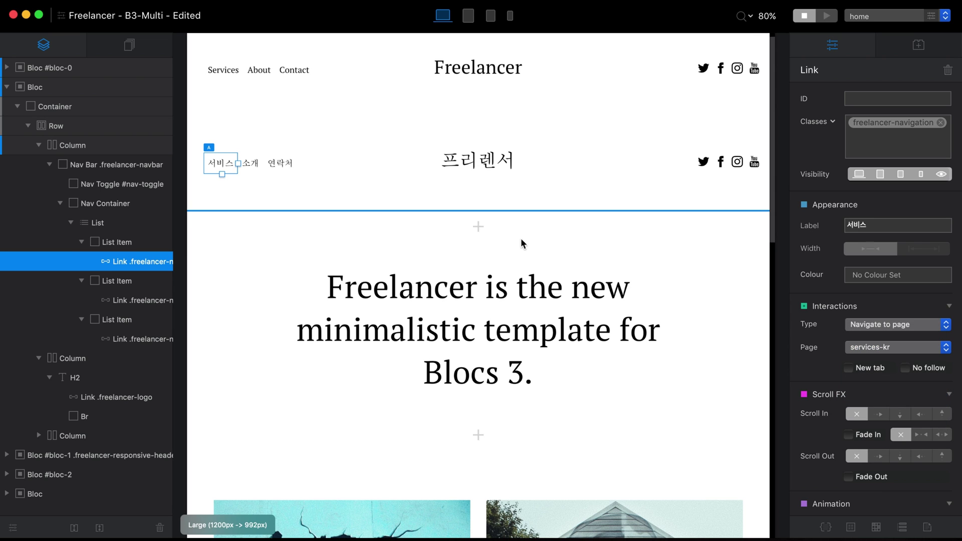
{"action": "left_click", "coordinate": [254, 169]}
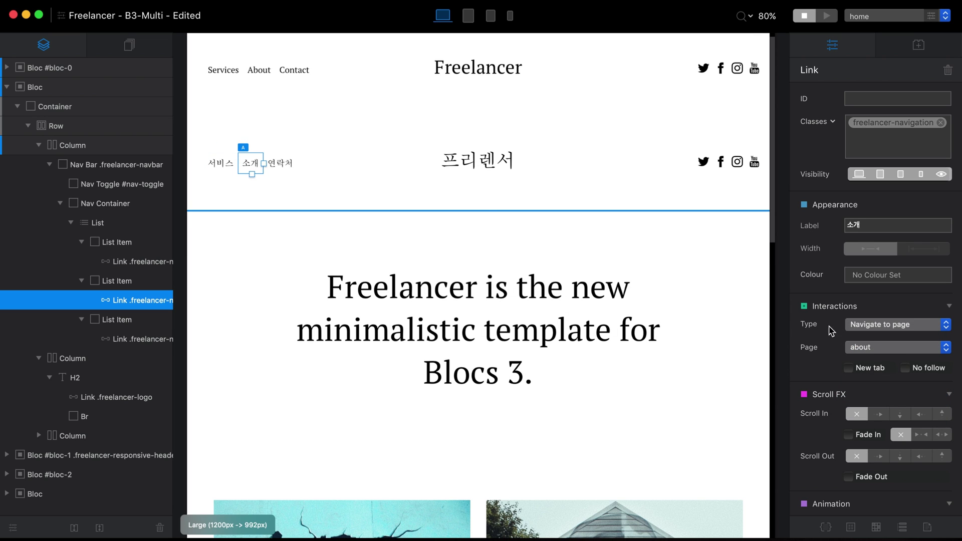
{"action": "left_click", "coordinate": [899, 353]}
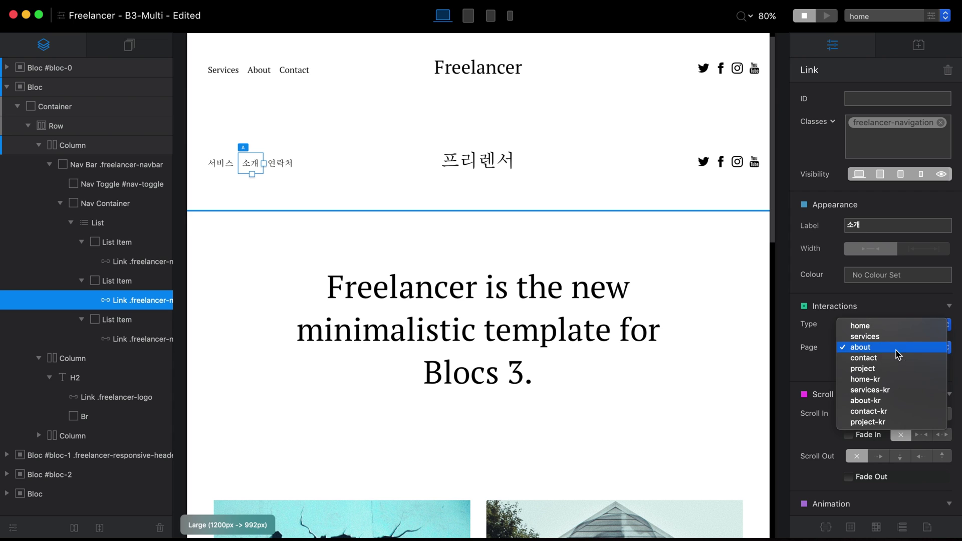
{"action": "left_click", "coordinate": [891, 401]}
{"action": "left_click", "coordinate": [280, 164]}
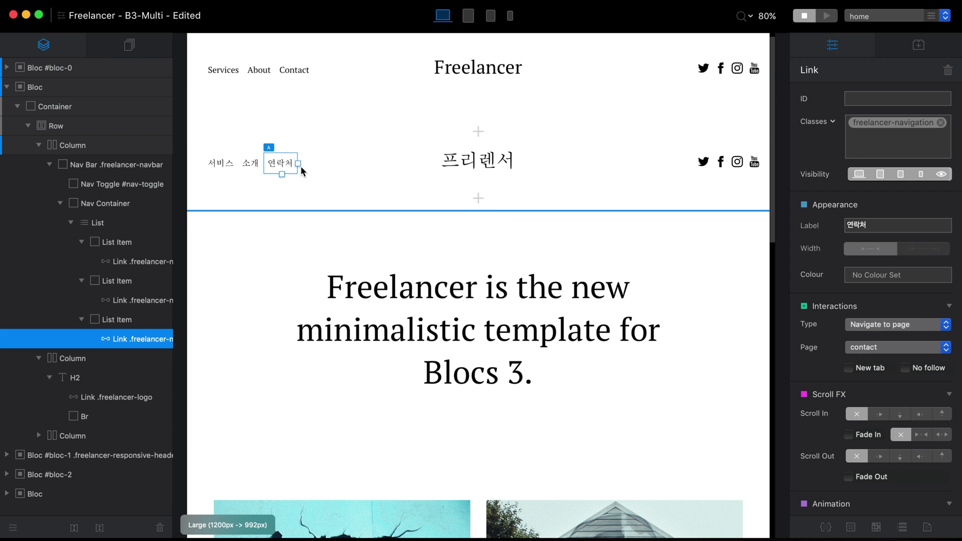
{"action": "left_click", "coordinate": [920, 355]}
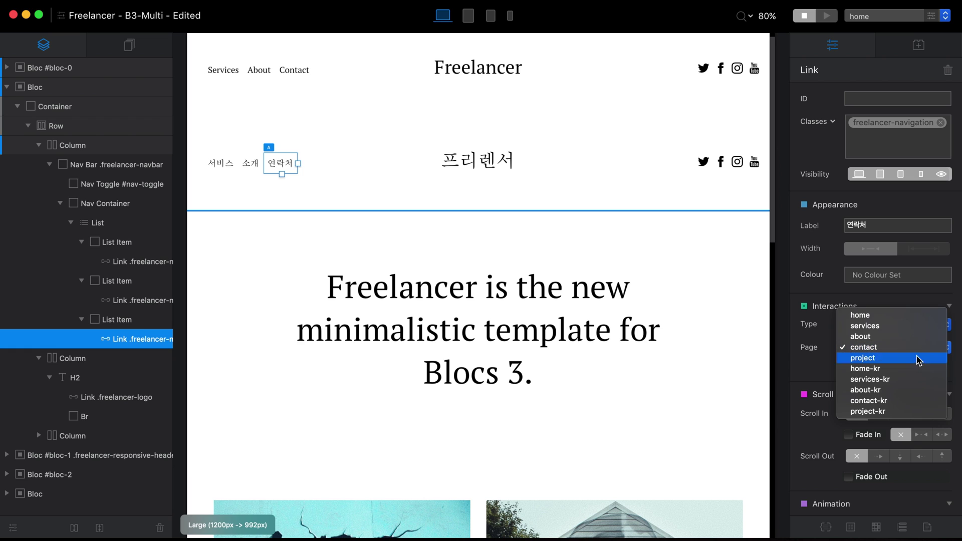
{"action": "left_click", "coordinate": [887, 401]}
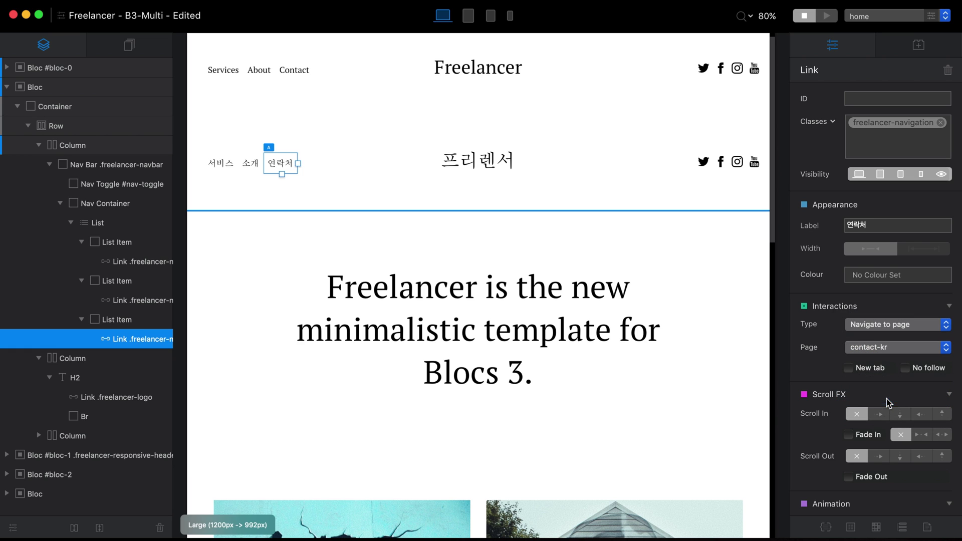
Link the 프리렌서 logo to home-kr and switch to the home-kr page
{"action": "left_click", "coordinate": [493, 167]}
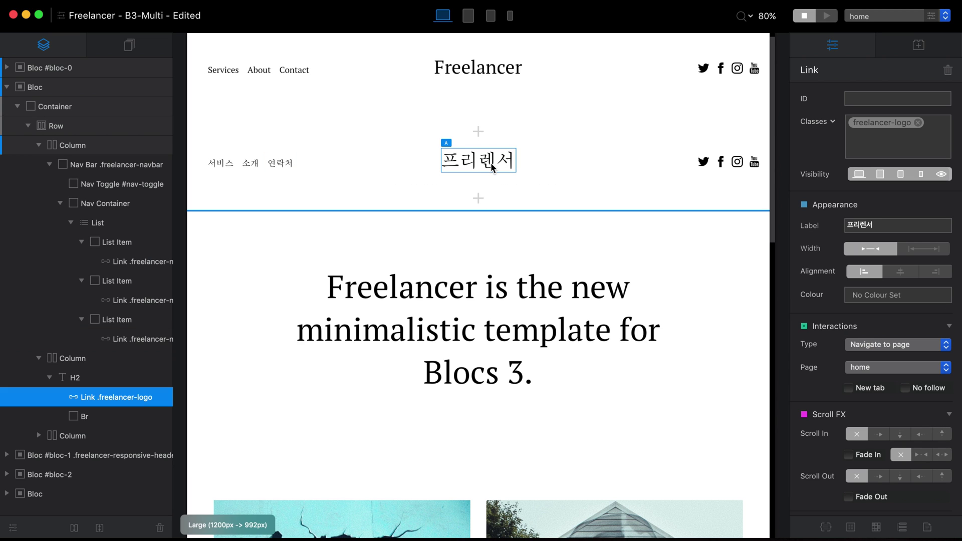
{"action": "left_click", "coordinate": [909, 371]}
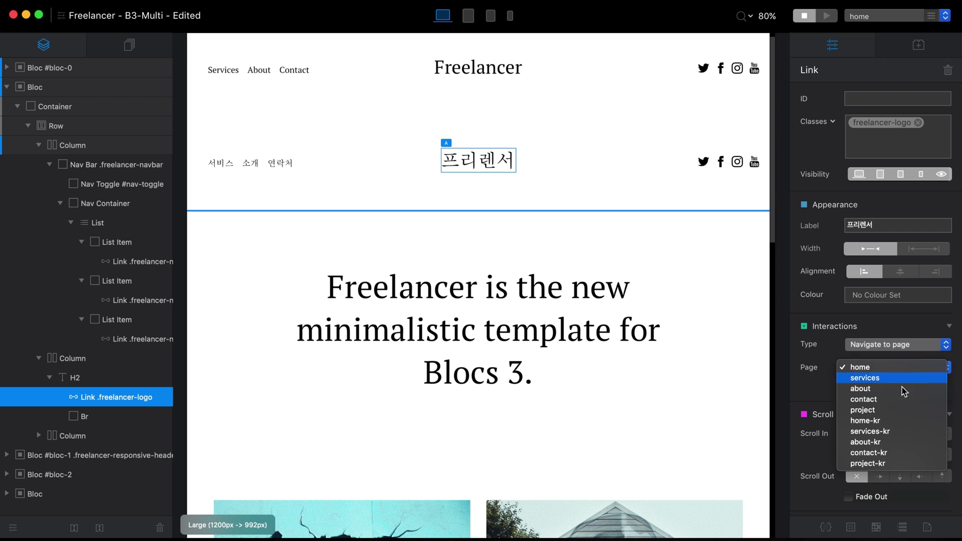
{"action": "left_click", "coordinate": [865, 421]}
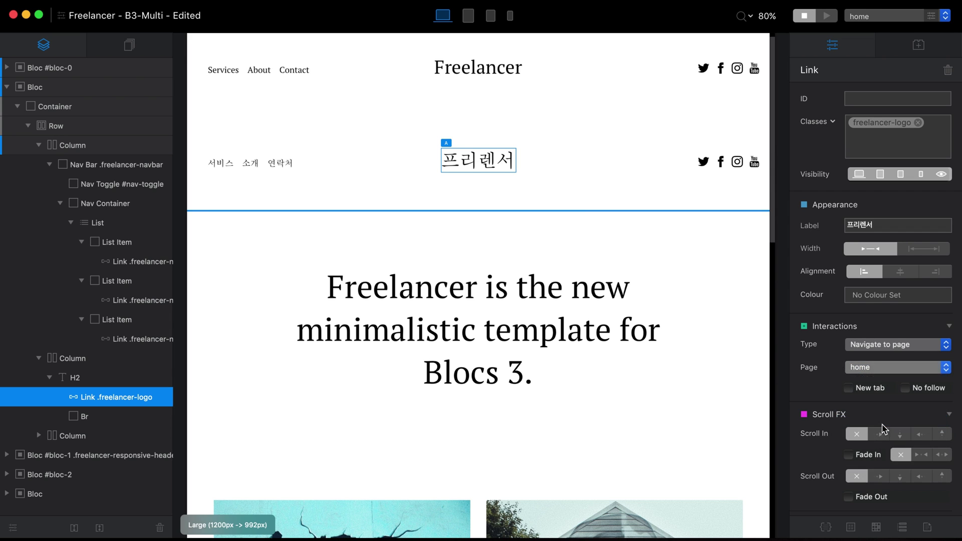
{"action": "left_click", "coordinate": [877, 16]}
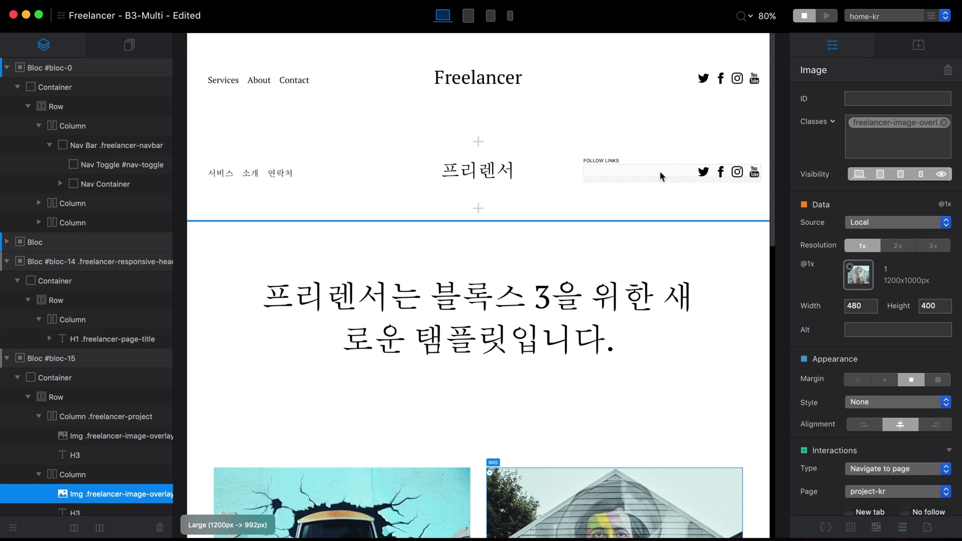
Delete the Korean header's social follow icons and insert a Dropdown element in their column
{"action": "left_click", "coordinate": [660, 171]}
{"action": "key", "text": "Delete"}
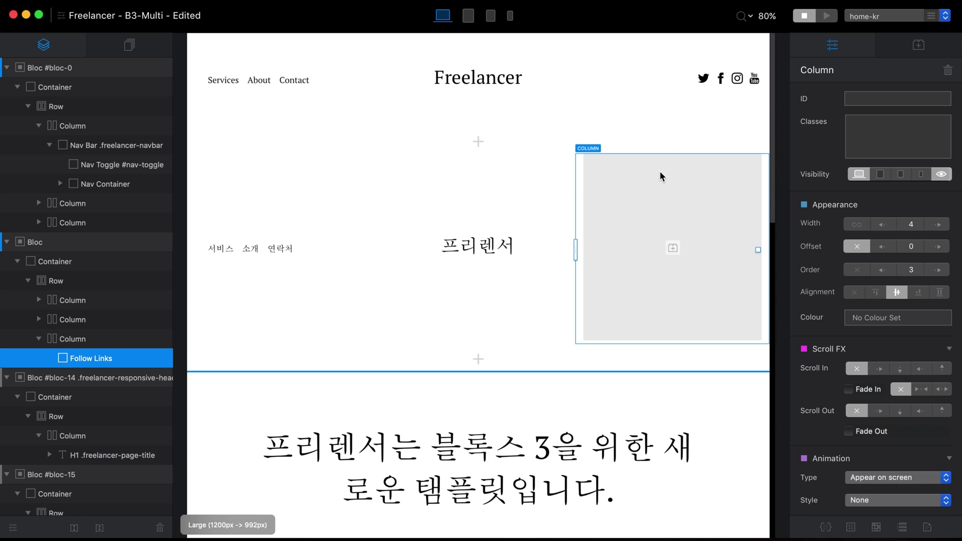
{"action": "scroll", "coordinate": [660, 173], "scroll_direction": "down", "scroll_amount": 3}
{"action": "left_click", "coordinate": [673, 182]}
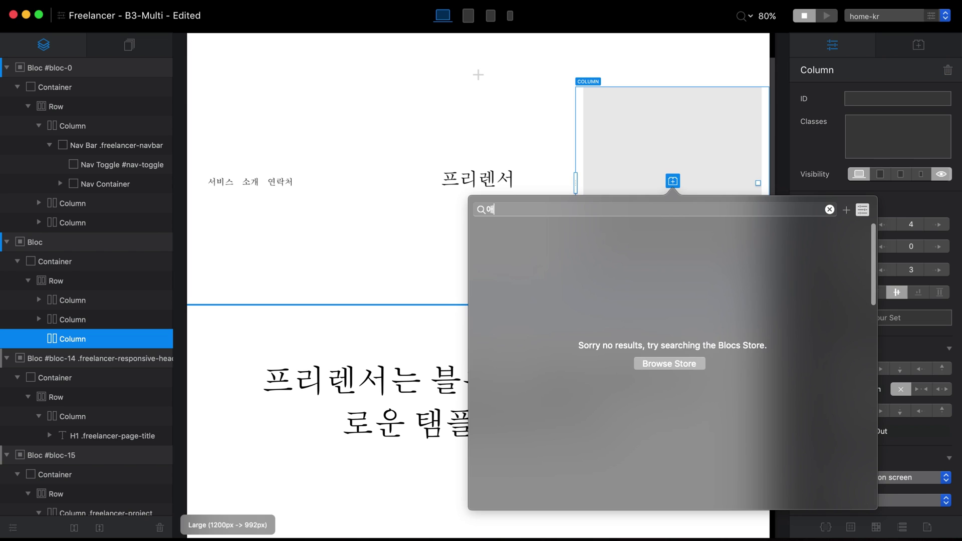
{"action": "type", "text": "oro"}
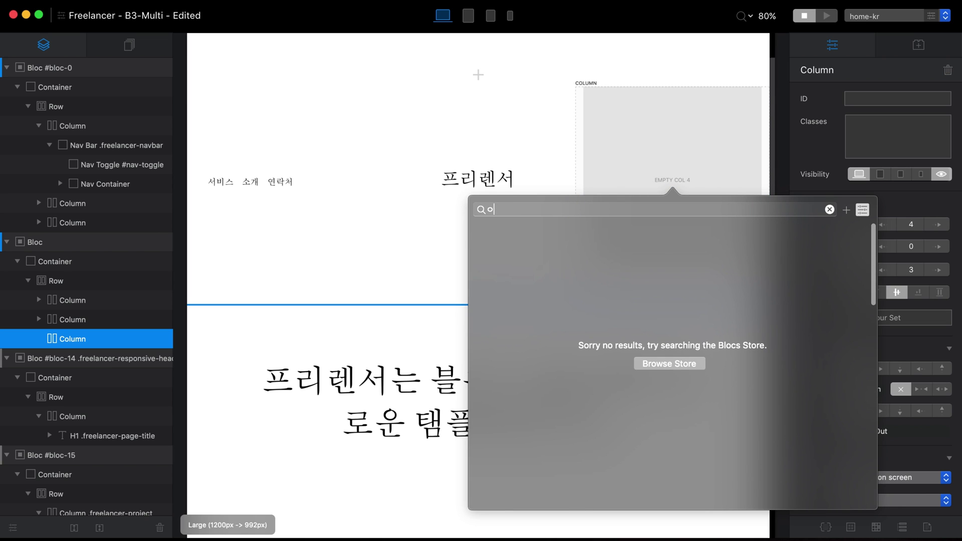
{"action": "key", "text": "BackSpace"}
{"action": "type", "text": "dro"}
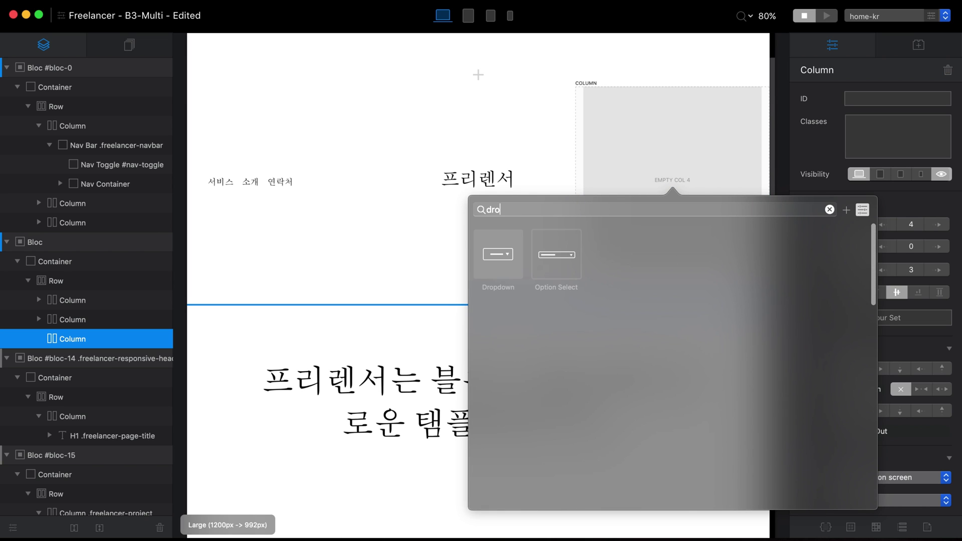
{"action": "left_click", "coordinate": [501, 255]}
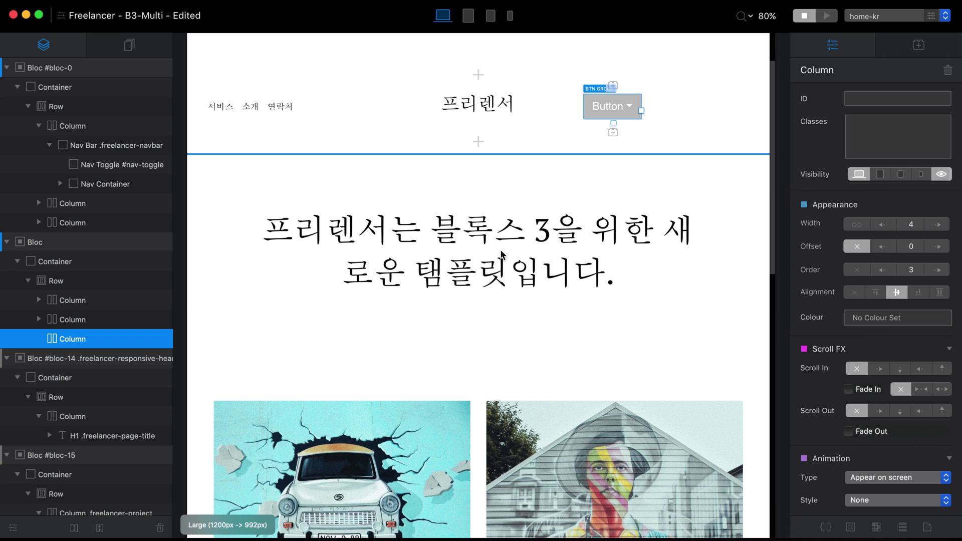
Right-align the new dropdown button and label it English
{"action": "left_click", "coordinate": [662, 108]}
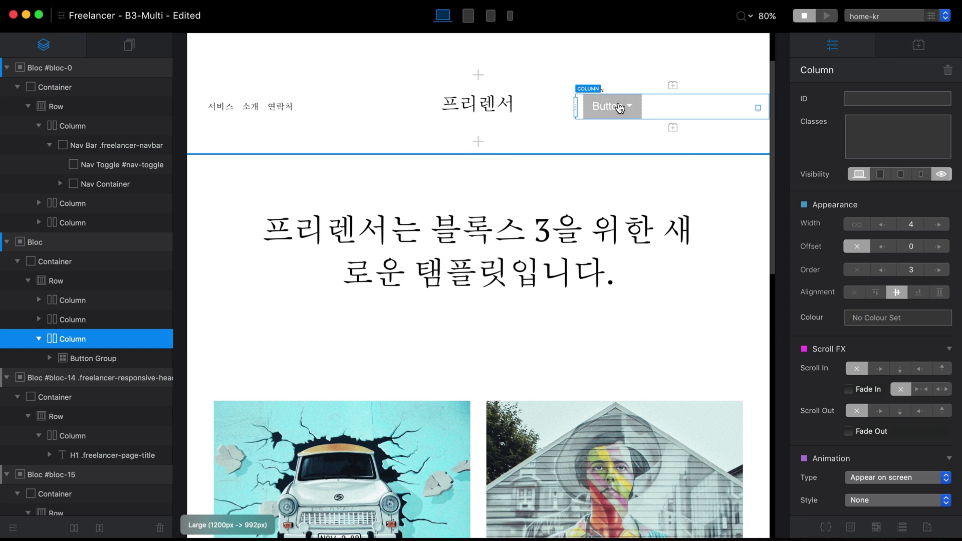
{"action": "left_click", "coordinate": [619, 107]}
{"action": "left_click", "coordinate": [935, 357]}
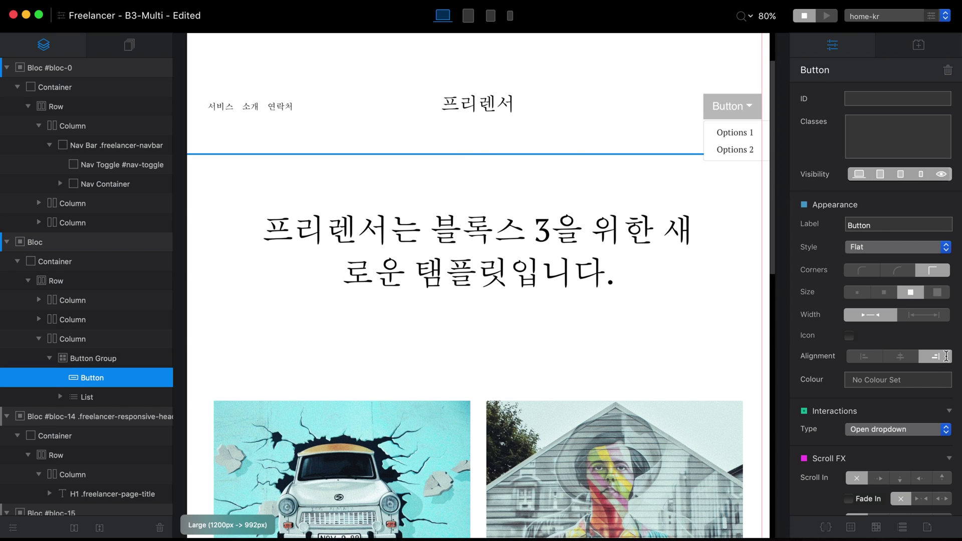
{"action": "double_click", "coordinate": [887, 223]}
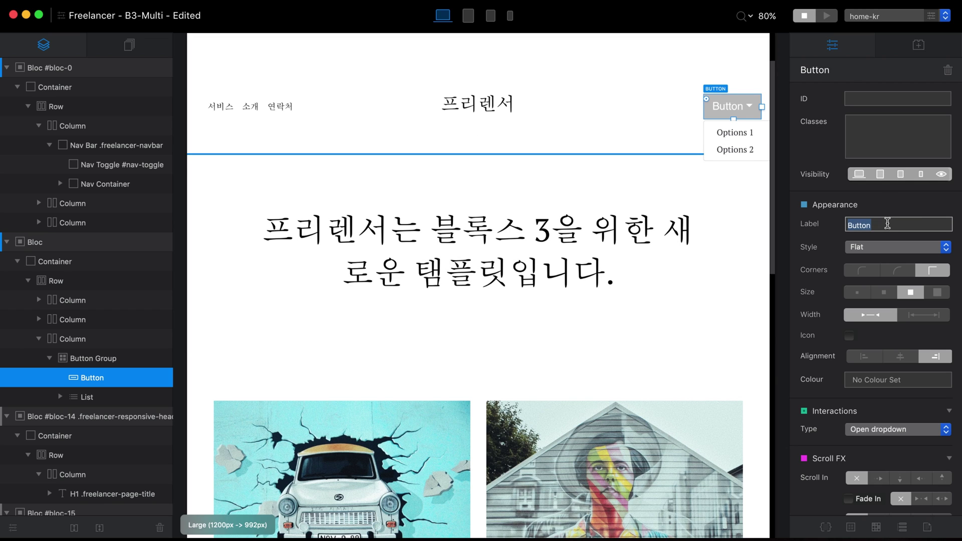
{"action": "type", "text": "En"}
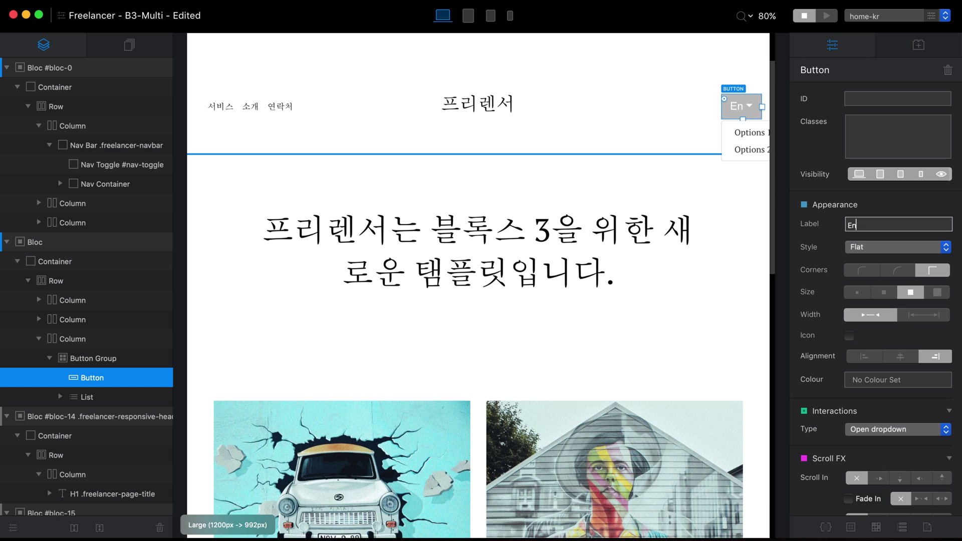
{"action": "type", "text": "glish"}
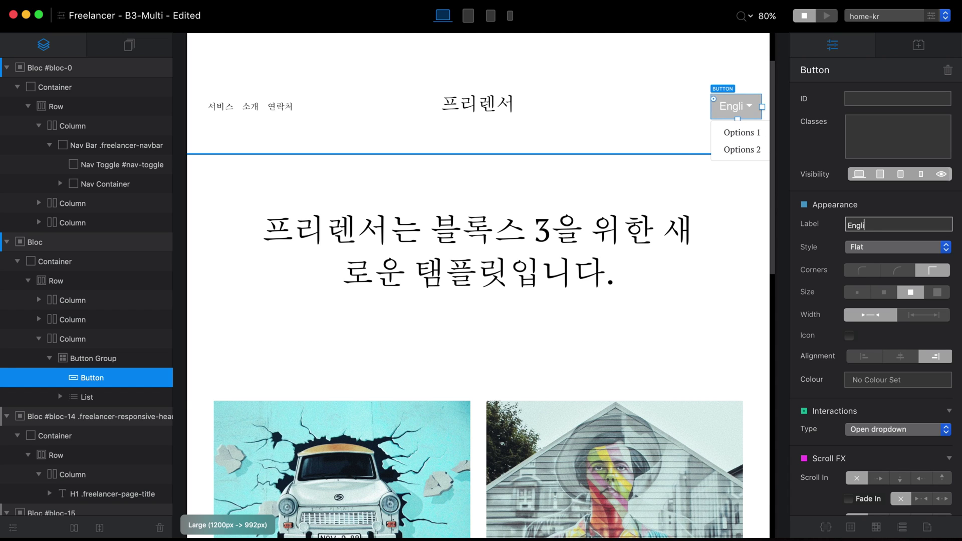
Rename the dropdown's two items to English and Korean and check their link settings
{"action": "left_click", "coordinate": [745, 135]}
{"action": "left_click", "coordinate": [921, 225]}
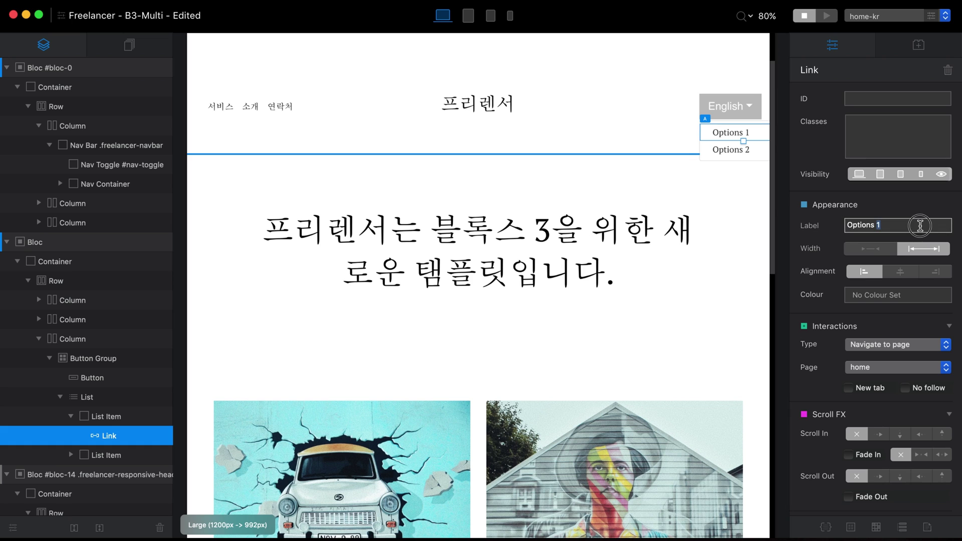
{"action": "key", "text": "super+a"}
{"action": "type", "text": "English"}
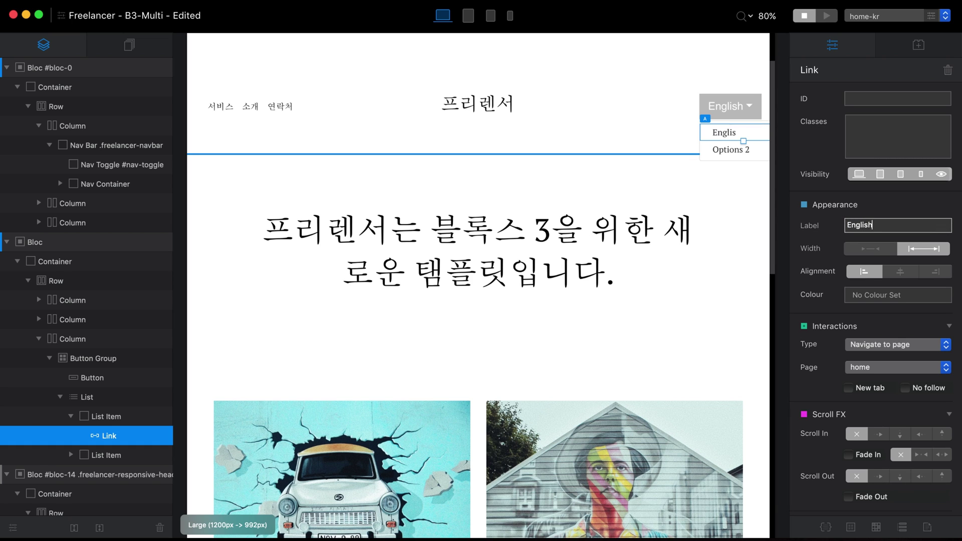
{"action": "left_click", "coordinate": [743, 153]}
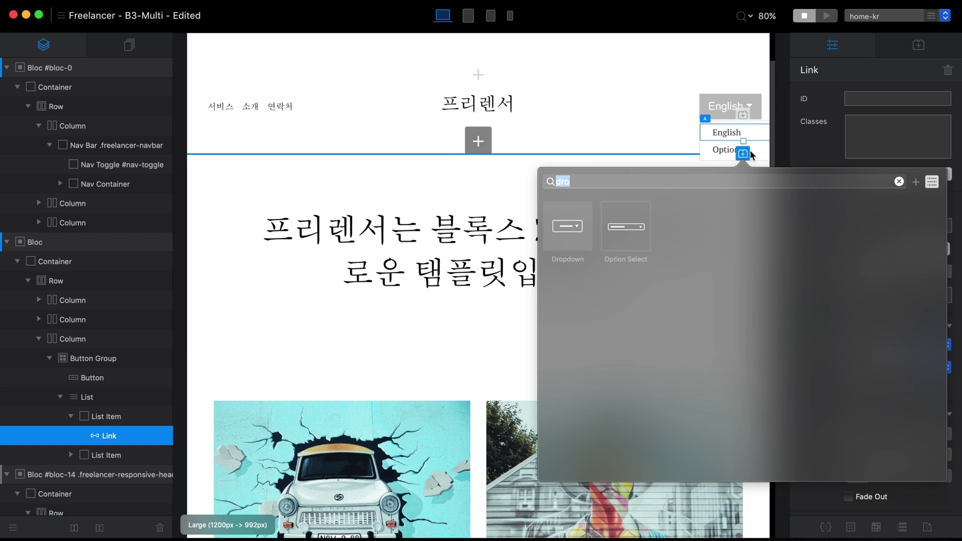
{"action": "left_click", "coordinate": [723, 150]}
{"action": "left_click", "coordinate": [910, 230]}
{"action": "key", "text": "super+a"}
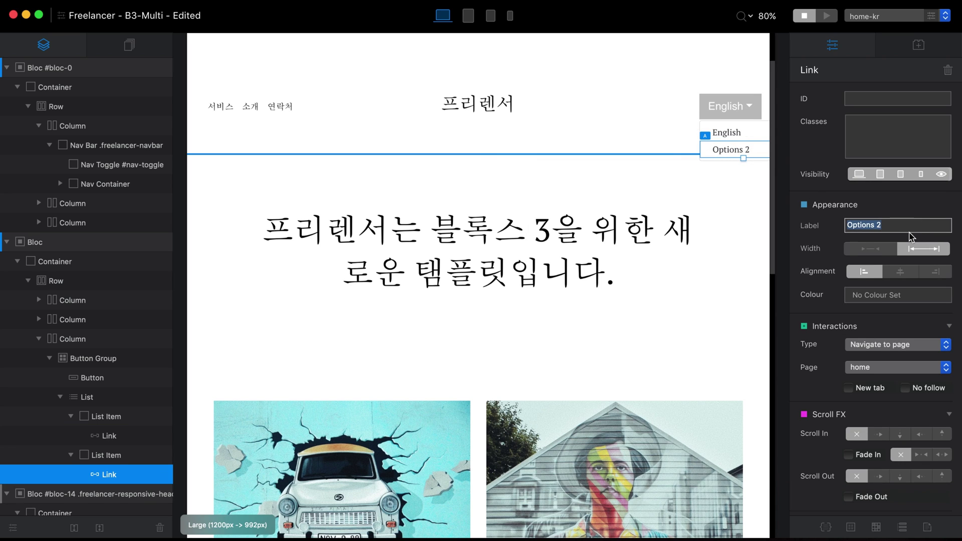
{"action": "type", "text": "Korean"}
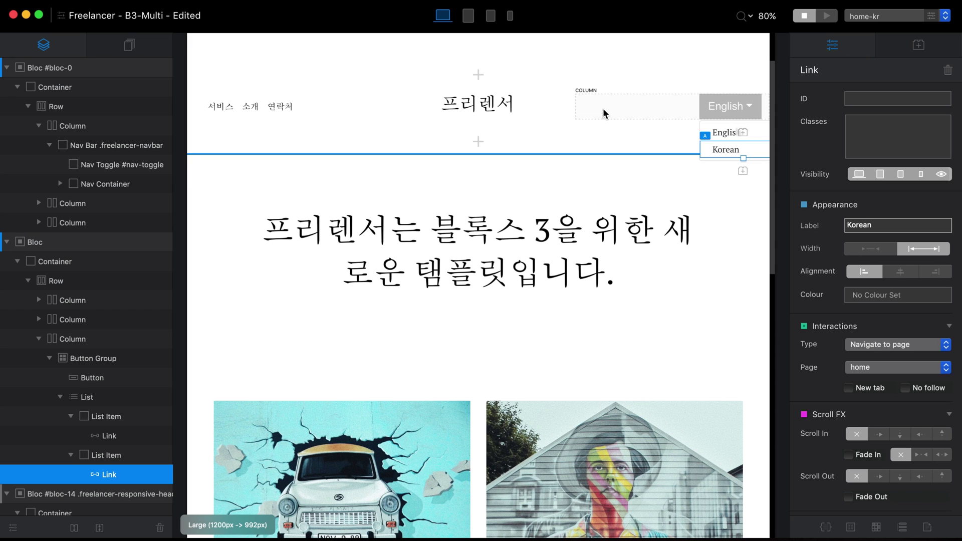
{"action": "left_click", "coordinate": [722, 133]}
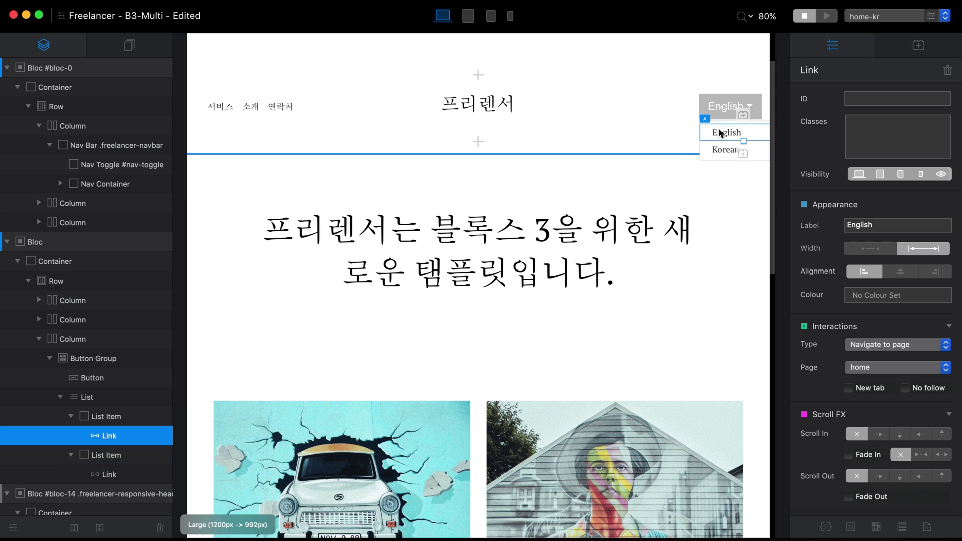
{"action": "left_click", "coordinate": [723, 149]}
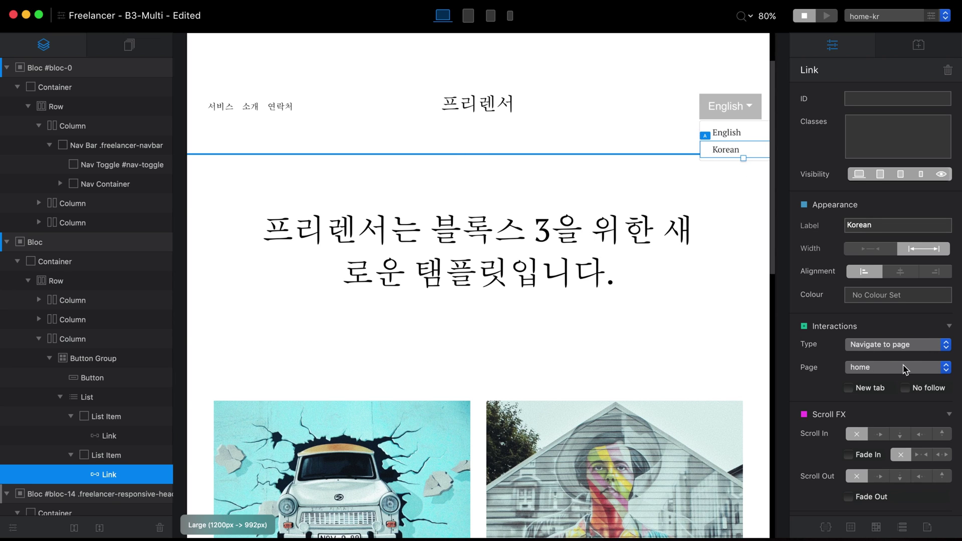
{"action": "left_click", "coordinate": [621, 130]}
Replace the English header's social icons with a Dropdown button labelled English
{"action": "scroll", "coordinate": [652, 138], "scroll_direction": "up", "scroll_amount": 3}
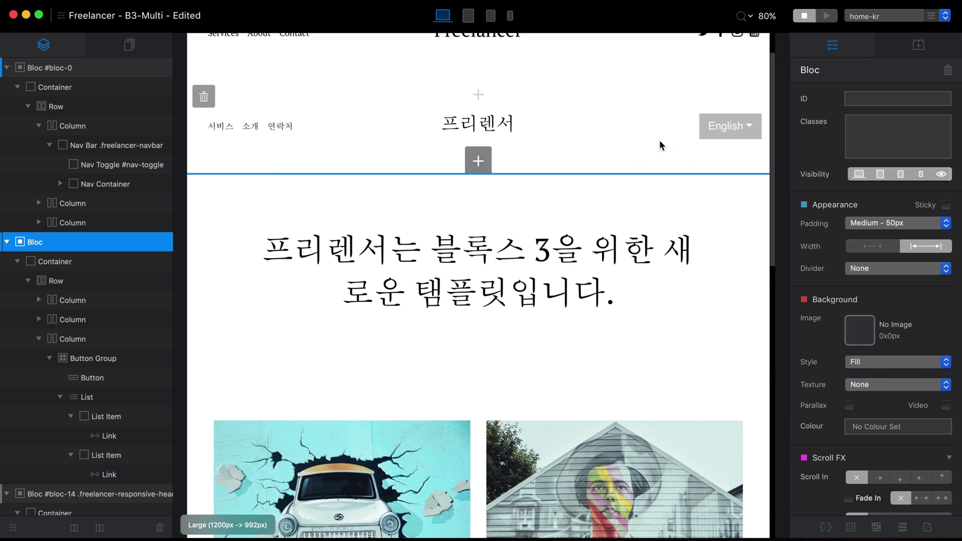
{"action": "scroll", "coordinate": [659, 141], "scroll_direction": "down", "scroll_amount": 1}
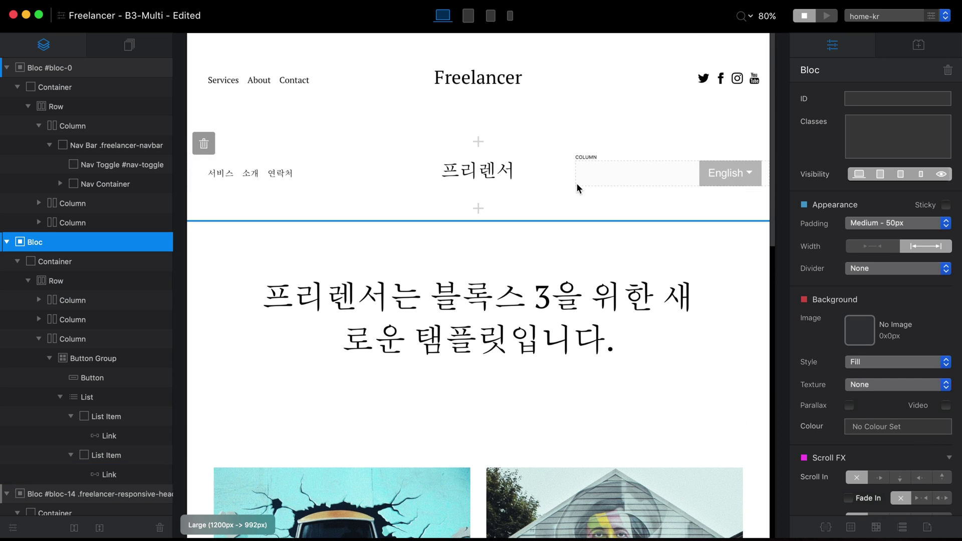
{"action": "left_click", "coordinate": [693, 80]}
{"action": "key", "text": "Delete"}
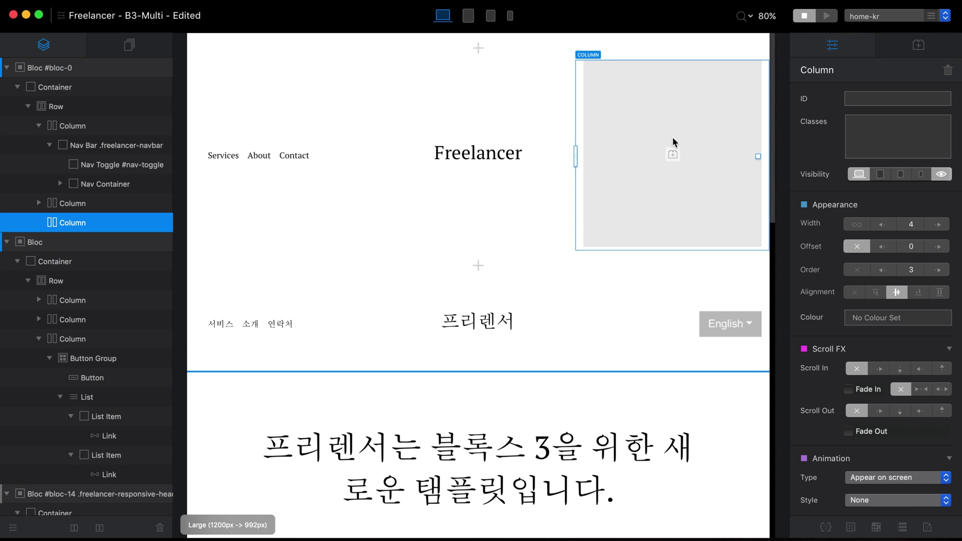
{"action": "left_click", "coordinate": [673, 153]}
{"action": "left_click", "coordinate": [895, 226]}
{"action": "double_click", "coordinate": [895, 226]}
{"action": "type", "text": "English"}
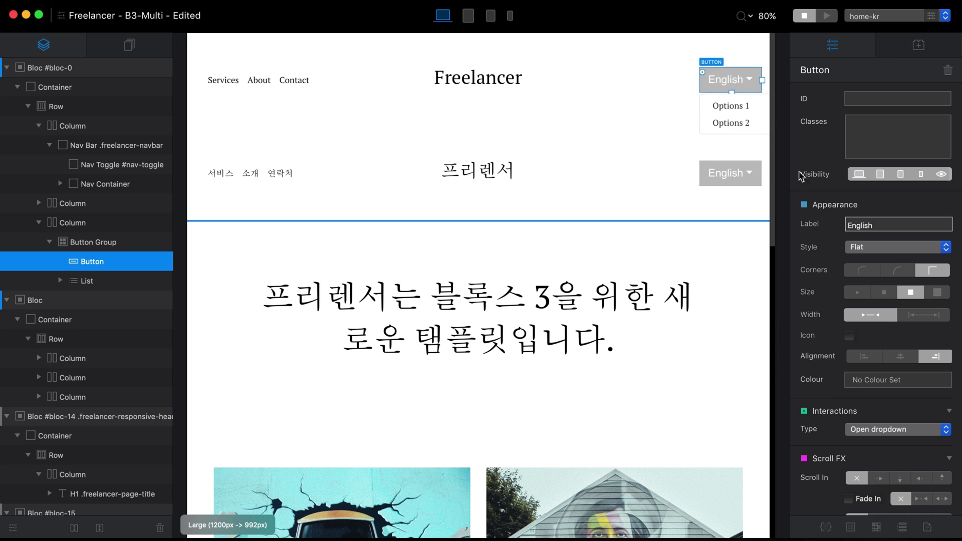
Label the English header's dropdown items English and 한국어
{"action": "left_click", "coordinate": [735, 105]}
{"action": "type", "text": "English"}
{"action": "left_click", "coordinate": [735, 122]}
{"action": "type", "text": "gk"}
{"action": "left_click", "coordinate": [724, 115]}
{"action": "left_click", "coordinate": [724, 123]}
{"action": "type", "text": "한국어"}
Rename the Korean header dropdown's second item to 한국어
{"action": "left_click", "coordinate": [735, 179]}
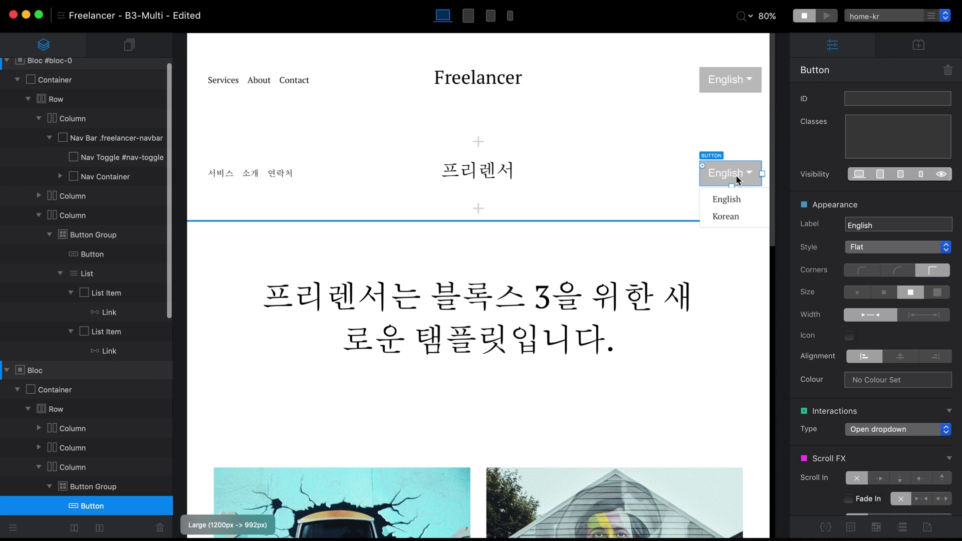
{"action": "left_click", "coordinate": [730, 217]}
{"action": "double_click", "coordinate": [901, 226]}
{"action": "type", "text": "한ㄱ"}
{"action": "type", "text": "어"}
{"action": "left_click", "coordinate": [735, 176]}
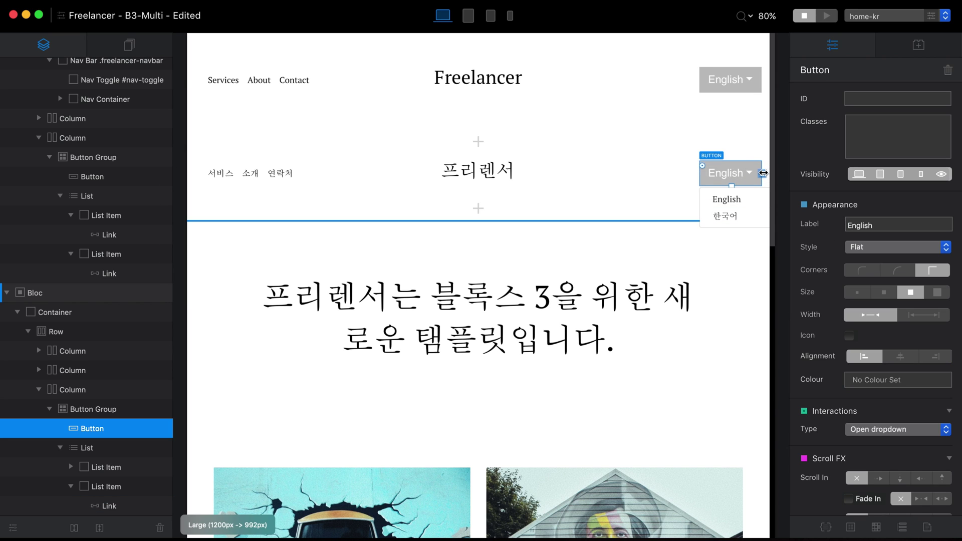
{"action": "double_click", "coordinate": [882, 224]}
Change the Korean header's language button label to 한국어 with a South Korea flag emoji
{"action": "type", "text": "한ㄱ영"}
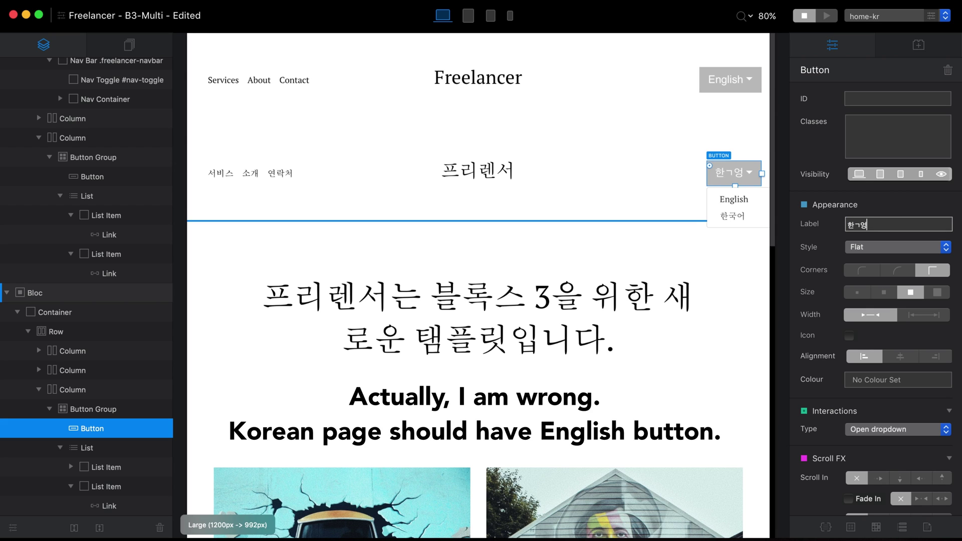
{"action": "key", "text": "BackSpace"}
{"action": "type", "text": "ㅜ"}
{"action": "type", "text": "어"}
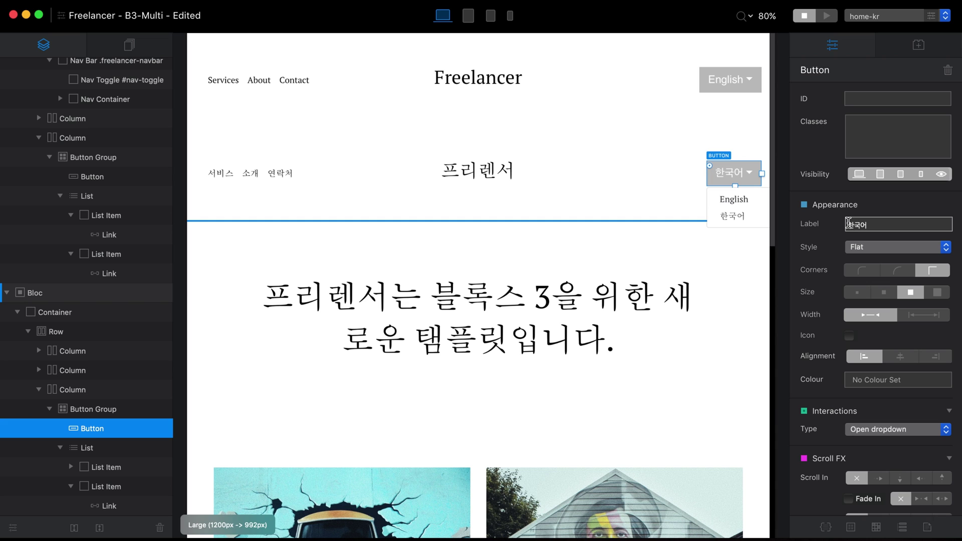
{"action": "key", "text": "ctrl+super+space"}
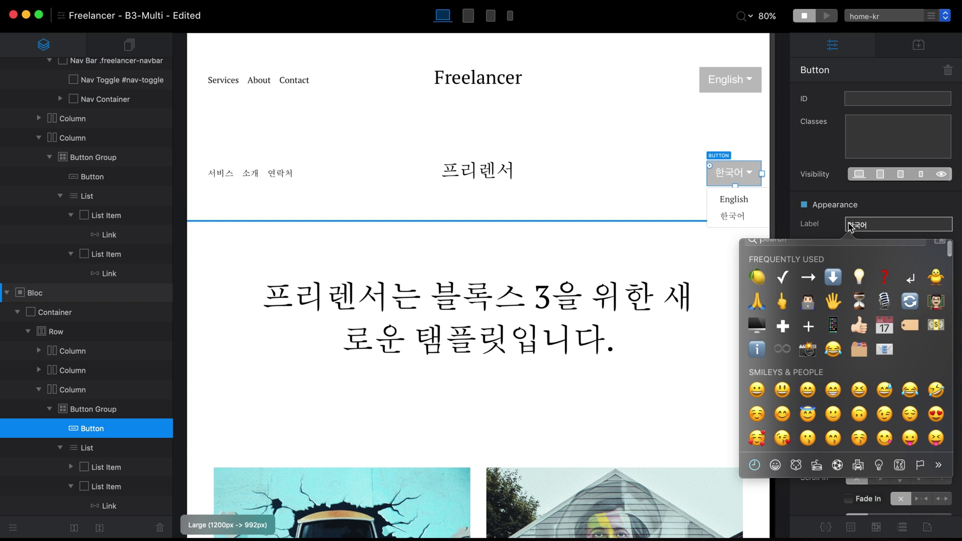
{"action": "type", "text": "korea"}
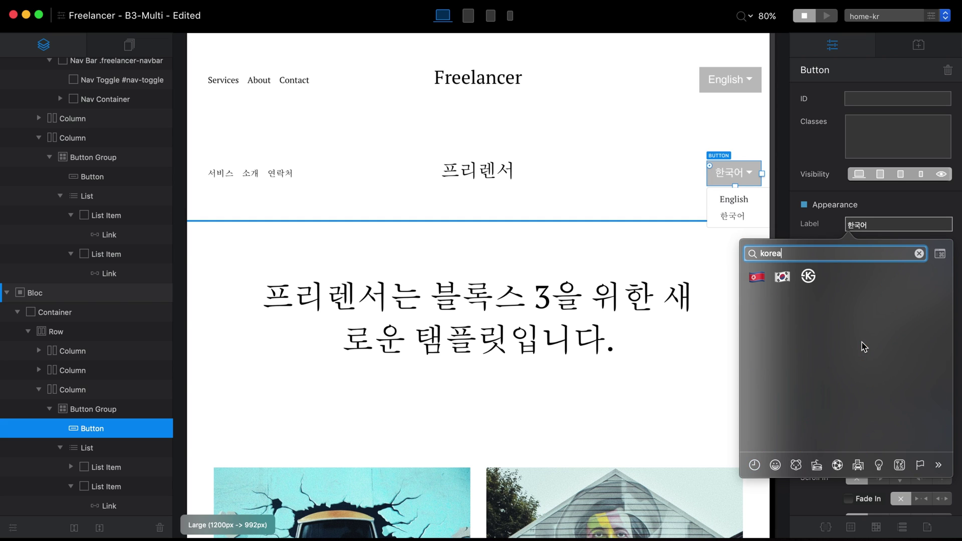
{"action": "left_click", "coordinate": [790, 279]}
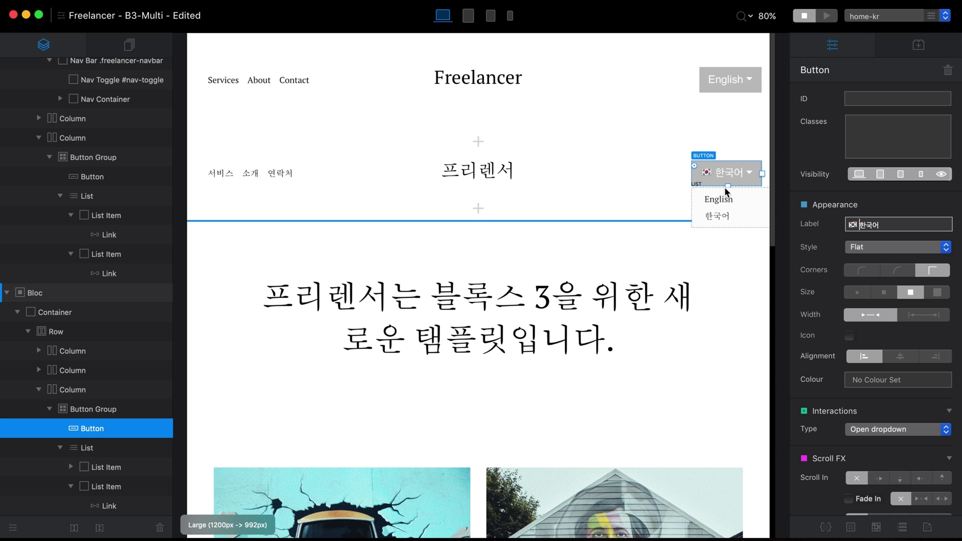
{"action": "key", "text": "Escape"}
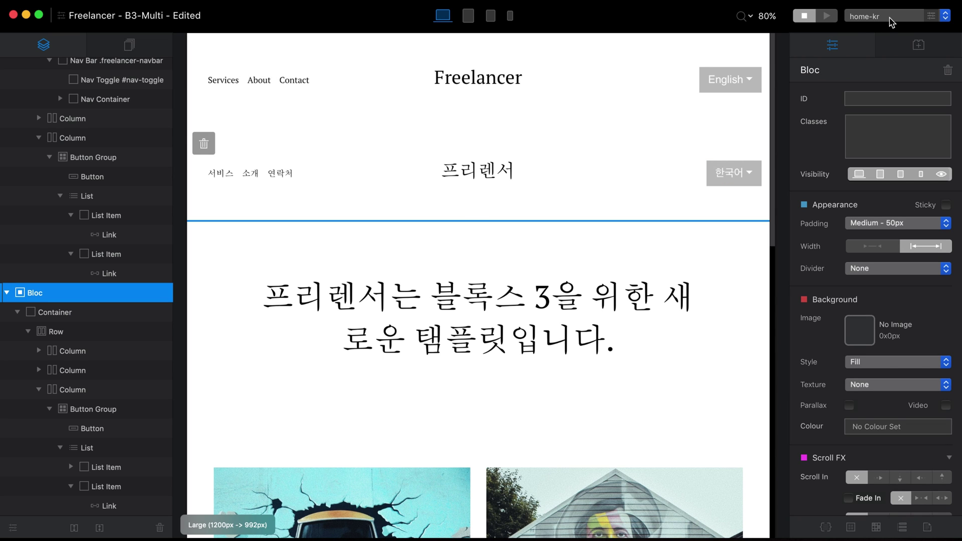
Duplicate the Korean header section on home-kr
{"action": "key", "text": "super+d"}
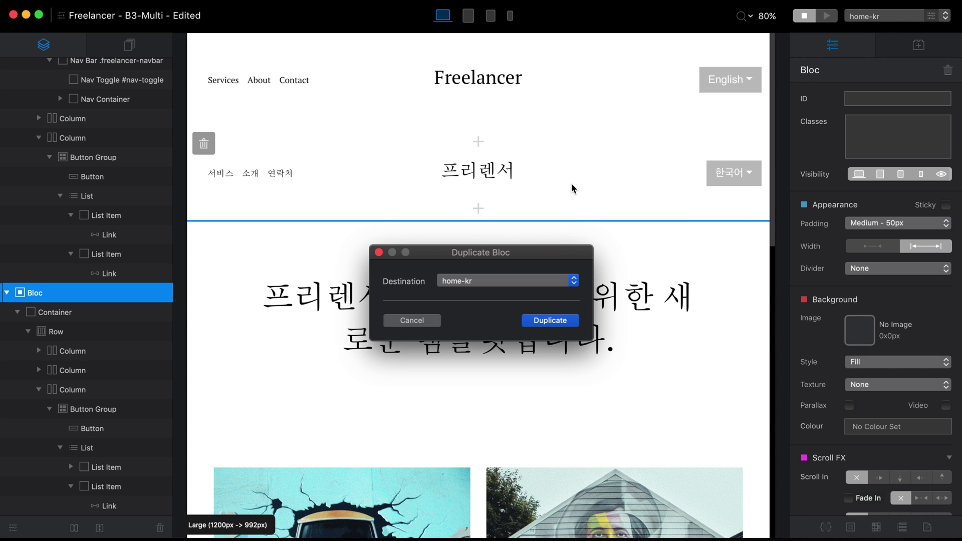
{"action": "key", "text": "Return"}
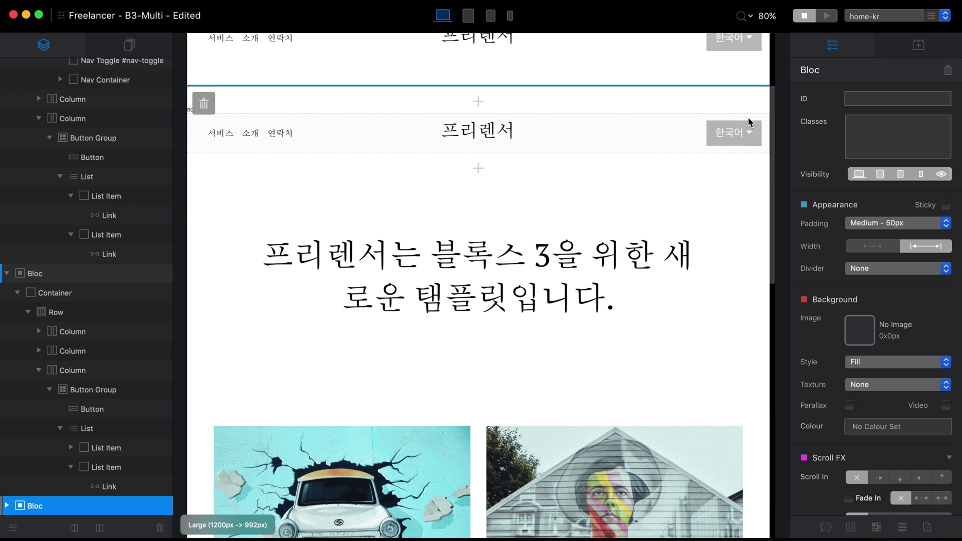
{"action": "scroll", "coordinate": [748, 116], "scroll_direction": "up", "scroll_amount": 5}
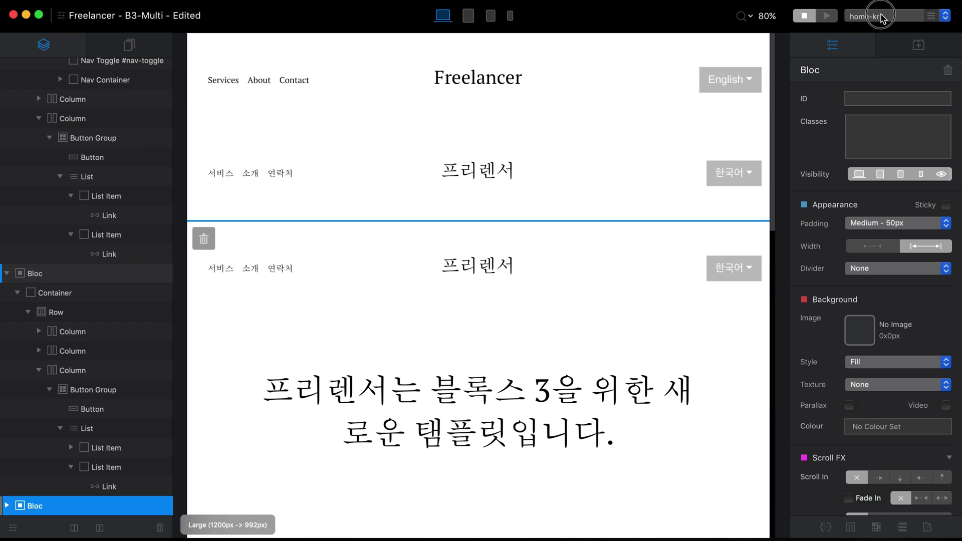
Paste the Korean header onto the services-kr and project-kr pages
{"action": "left_click", "coordinate": [882, 19]}
{"action": "left_click", "coordinate": [866, 29]}
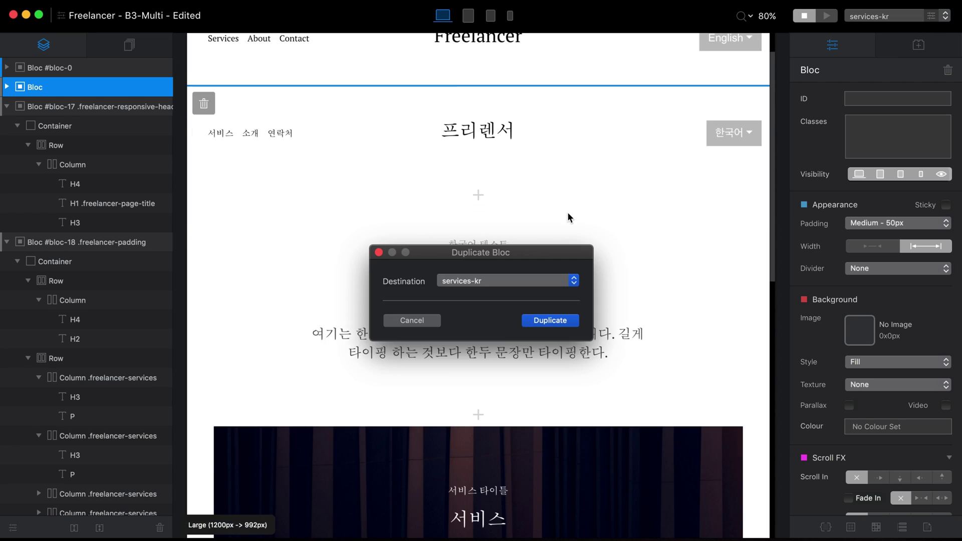
{"action": "key", "text": "Return"}
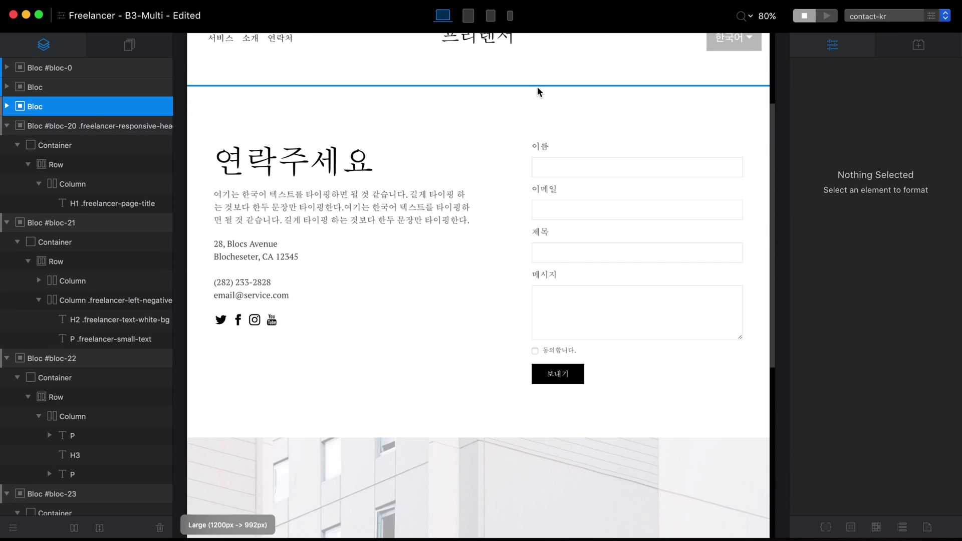
{"action": "key", "text": "super+v"}
{"action": "left_click", "coordinate": [883, 18]}
{"action": "left_click", "coordinate": [866, 133]}
{"action": "key", "text": "super+v"}
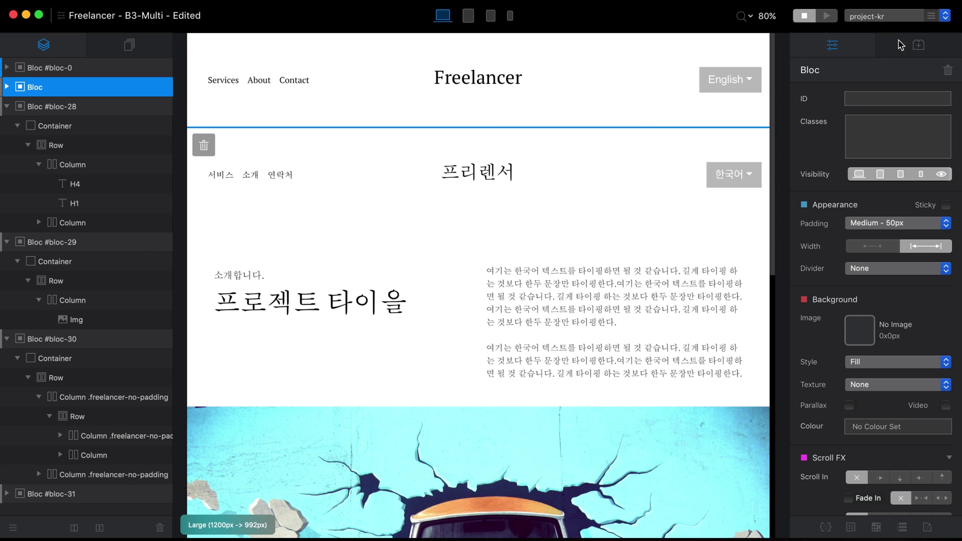
Uncheck Top Global Area in Page Settings for project-kr and contact-kr
{"action": "left_click", "coordinate": [932, 16]}
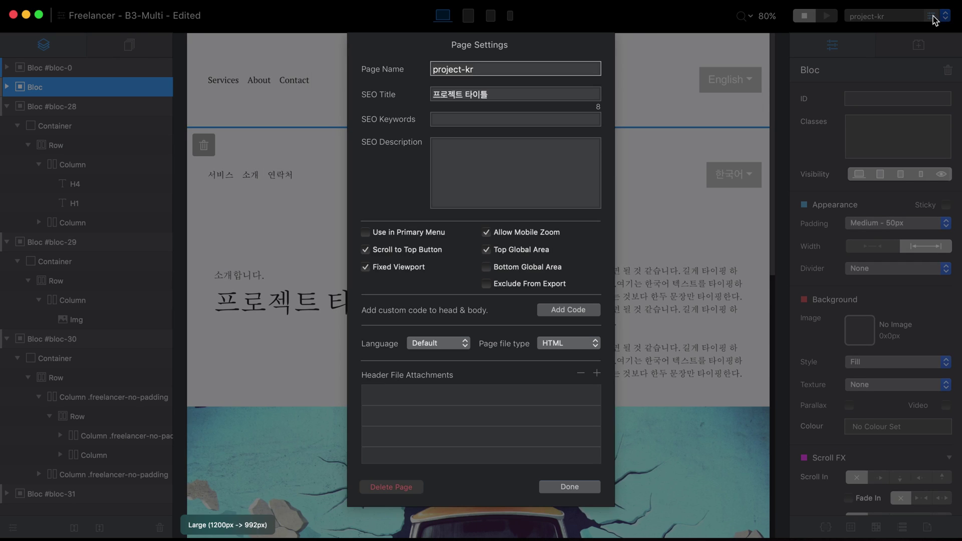
{"action": "left_click", "coordinate": [490, 246]}
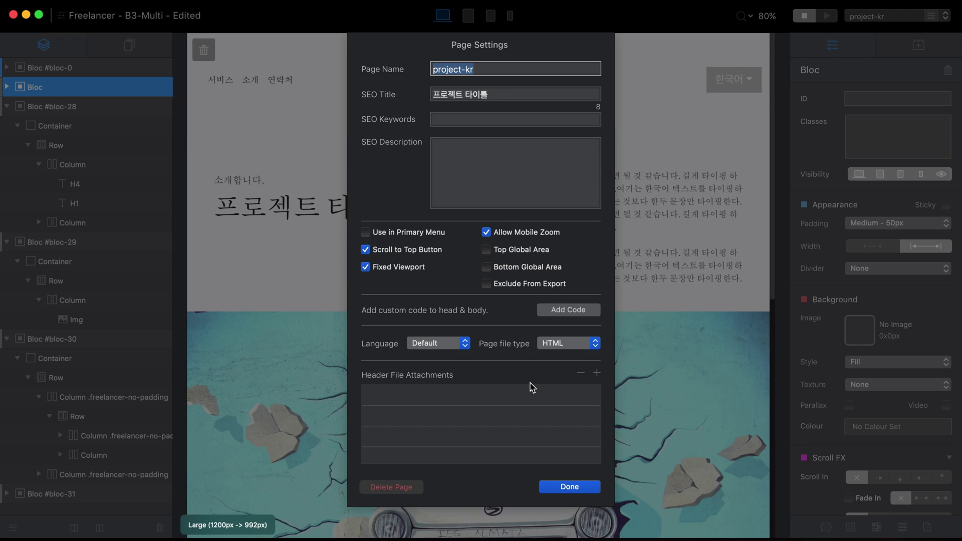
{"action": "left_click", "coordinate": [569, 484]}
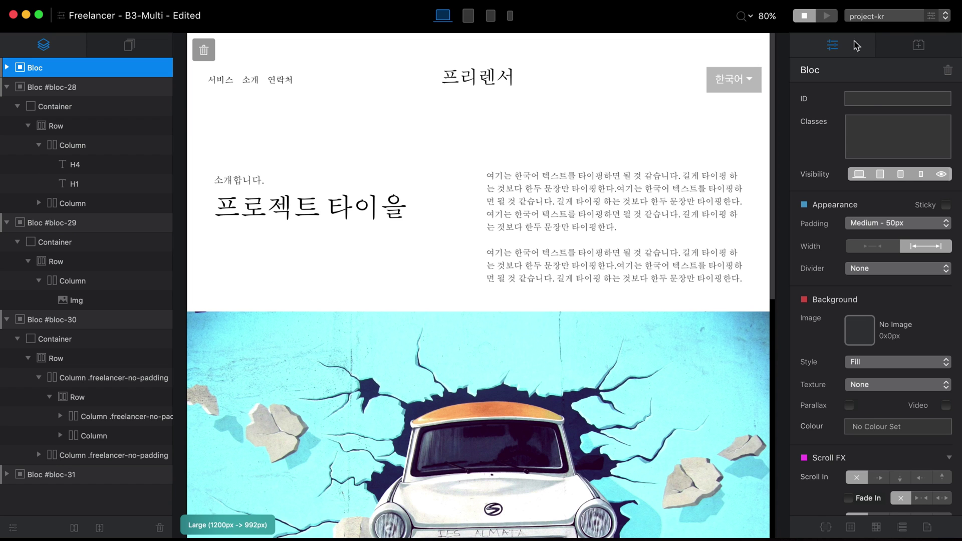
{"action": "left_click", "coordinate": [872, 16]}
{"action": "left_click", "coordinate": [863, 116]}
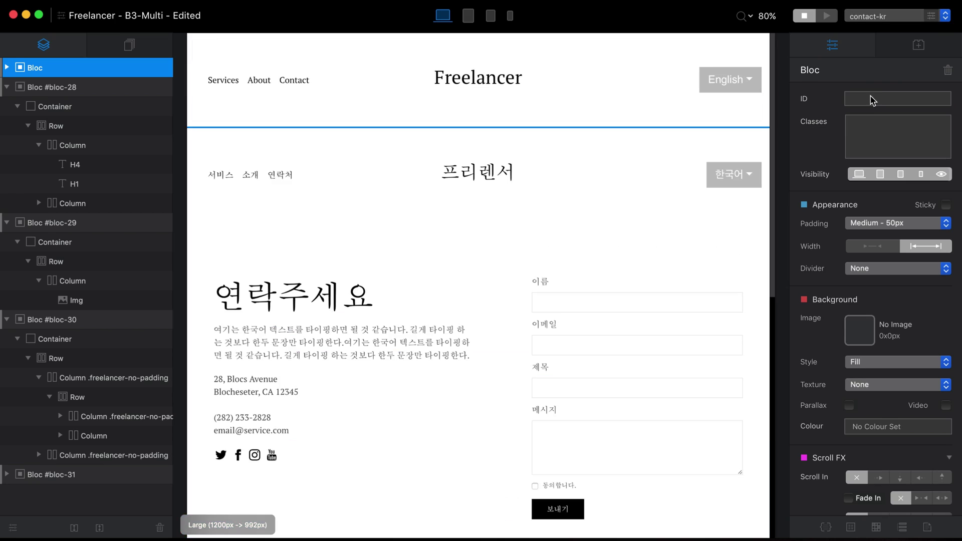
{"action": "left_click", "coordinate": [931, 16]}
{"action": "left_click", "coordinate": [490, 247]}
{"action": "left_click", "coordinate": [570, 485]}
Uncheck Top Global Area in Page Settings for about-kr and services-kr
{"action": "left_click", "coordinate": [872, 16]}
{"action": "left_click", "coordinate": [863, 106]}
{"action": "left_click", "coordinate": [931, 16]}
{"action": "left_click", "coordinate": [490, 247]}
{"action": "left_click", "coordinate": [569, 485]}
{"action": "left_click", "coordinate": [873, 16]}
{"action": "left_click", "coordinate": [869, 95]}
{"action": "left_click", "coordinate": [932, 16]}
{"action": "left_click", "coordinate": [489, 246]}
{"action": "left_click", "coordinate": [569, 485]}
Uncheck Top Global Area in Page Settings for home-kr
{"action": "left_click", "coordinate": [872, 16]}
{"action": "left_click", "coordinate": [864, 84]}
{"action": "left_click", "coordinate": [931, 16]}
{"action": "left_click", "coordinate": [489, 246]}
{"action": "left_click", "coordinate": [569, 484]}
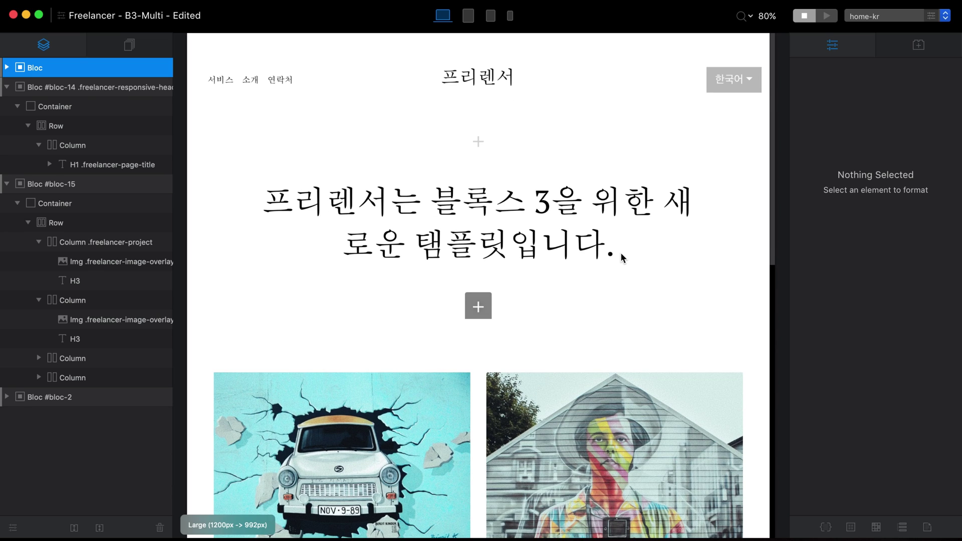
Inspect the Page targets of home-kr's English and 한국어 dropdown links, then open the page list
{"action": "scroll", "coordinate": [621, 257], "scroll_direction": "down", "scroll_amount": 10}
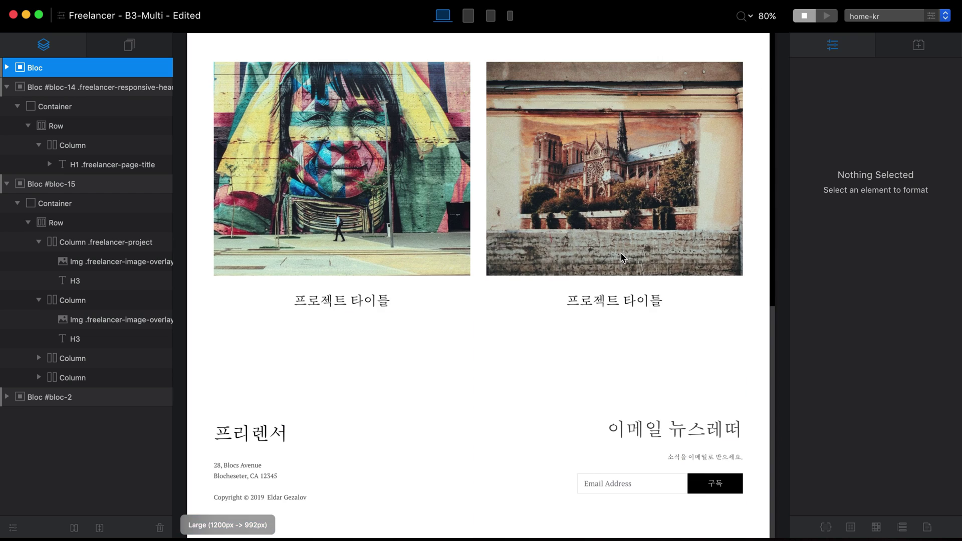
{"action": "scroll", "coordinate": [621, 257], "scroll_direction": "up", "scroll_amount": 10}
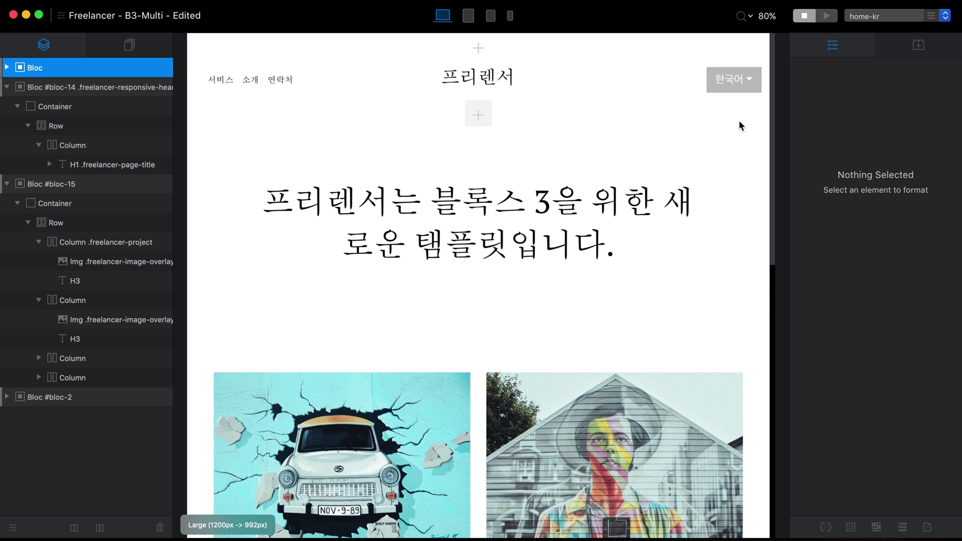
{"action": "left_click", "coordinate": [747, 89]}
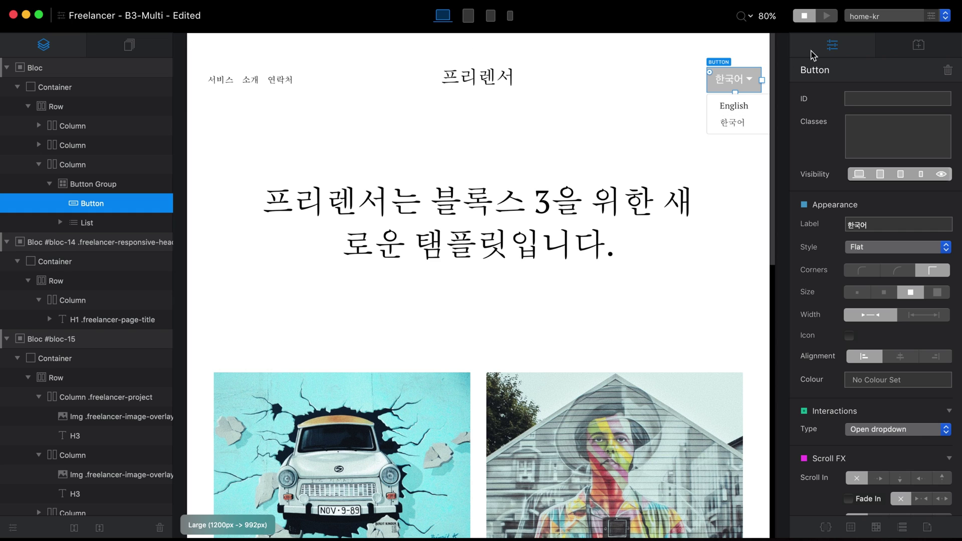
{"action": "left_click", "coordinate": [734, 105]}
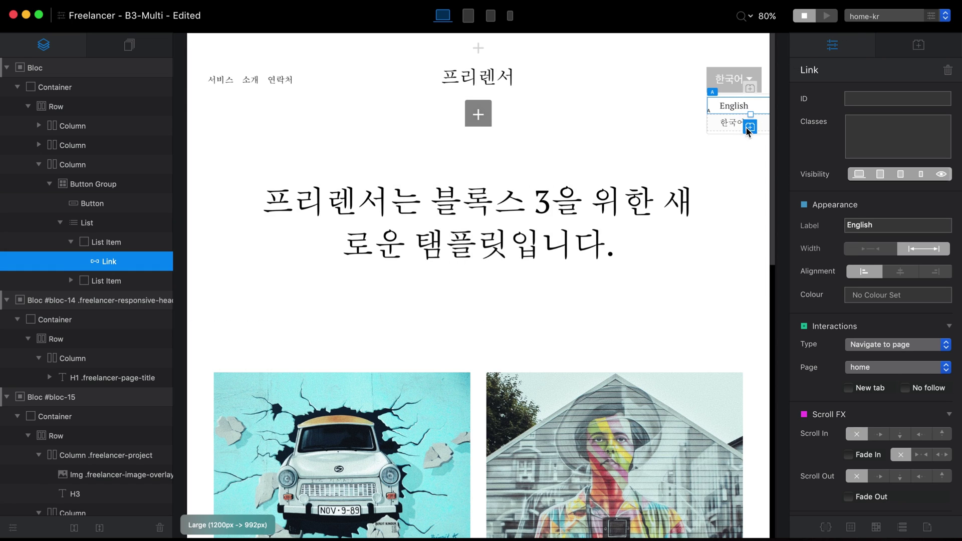
{"action": "left_click", "coordinate": [727, 123]}
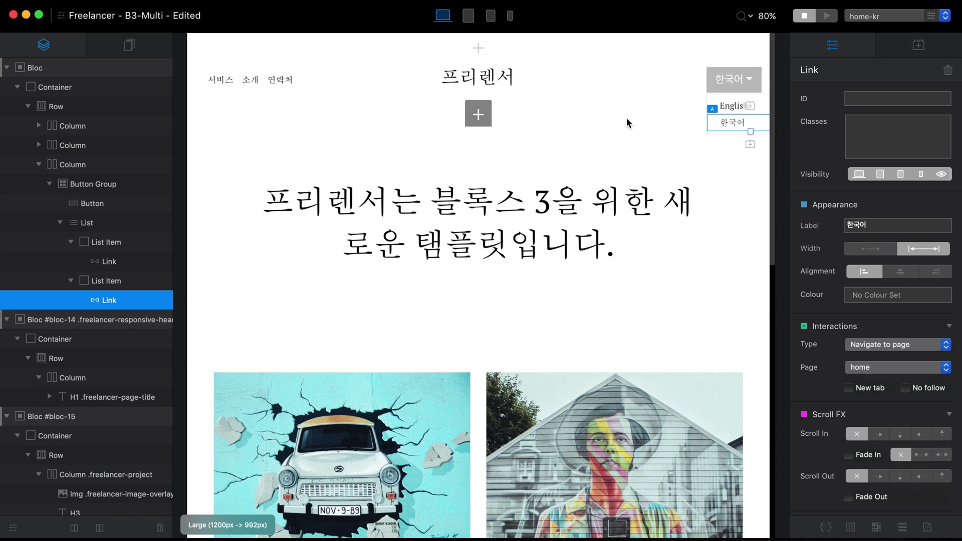
{"action": "left_click", "coordinate": [628, 122]}
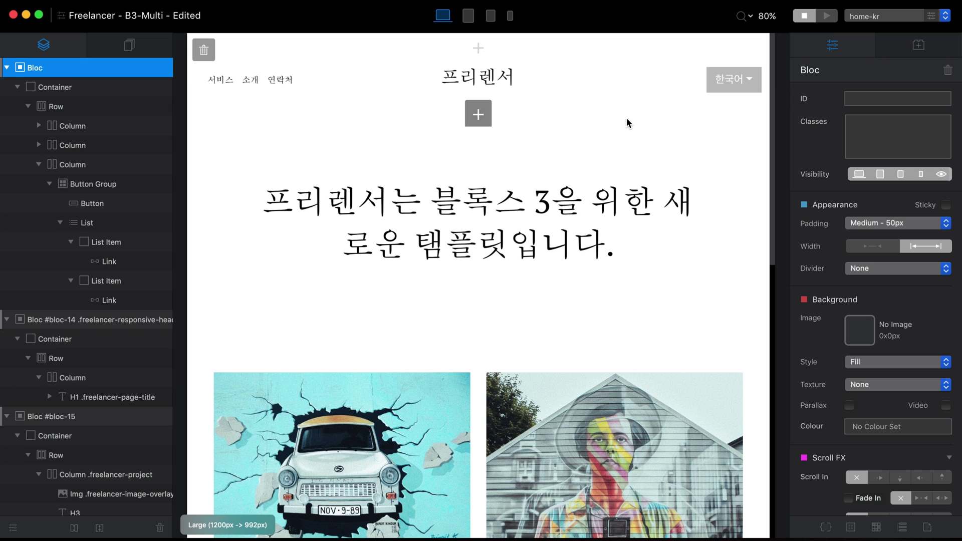
{"action": "left_click", "coordinate": [728, 80]}
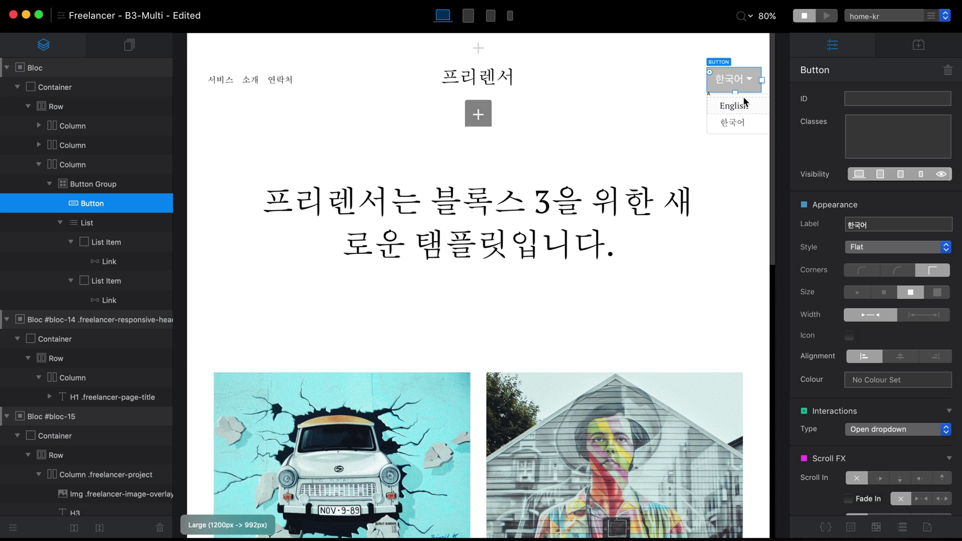
{"action": "left_click", "coordinate": [746, 108]}
{"action": "left_click", "coordinate": [733, 125]}
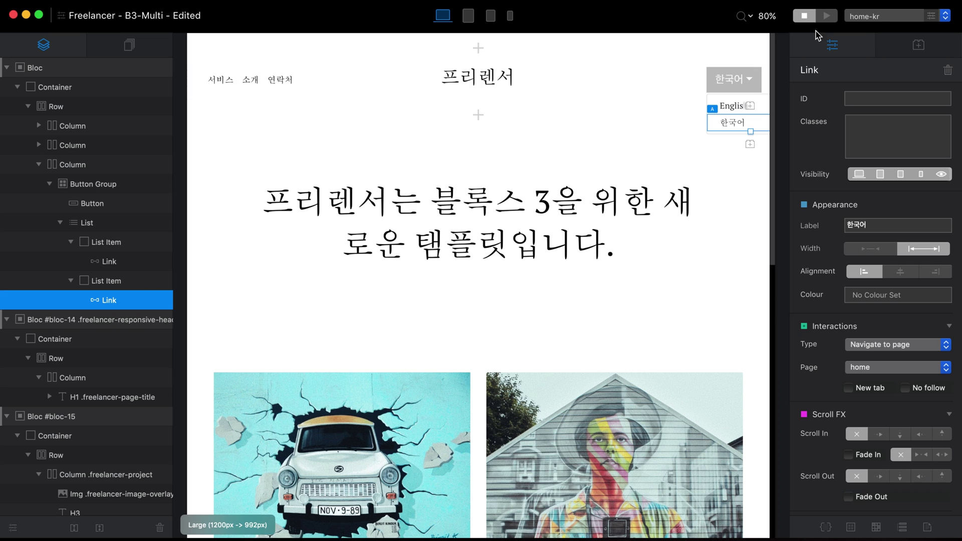
{"action": "left_click", "coordinate": [875, 16]}
On about-kr, link the English dropdown item to the about page and check the 한국어 link
{"action": "left_click", "coordinate": [869, 41]}
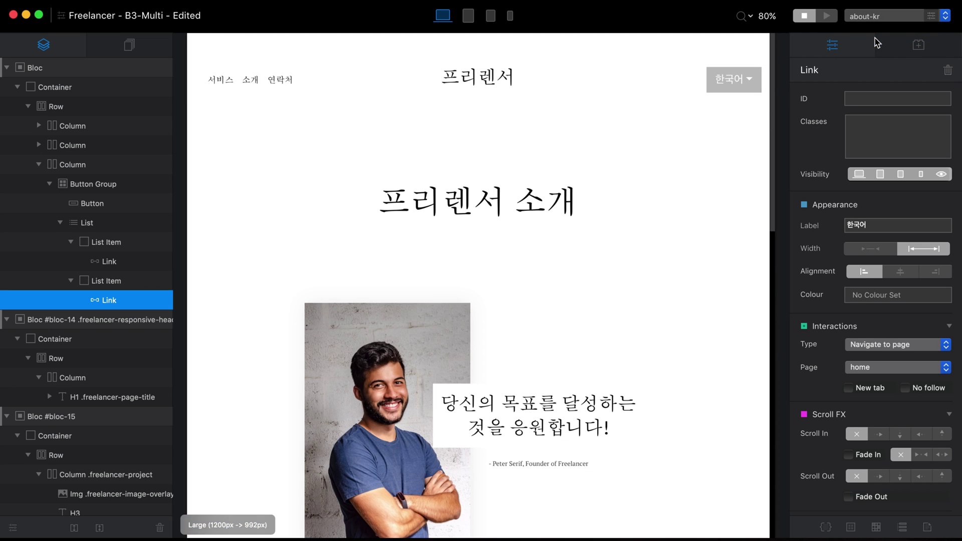
{"action": "left_click", "coordinate": [732, 80]}
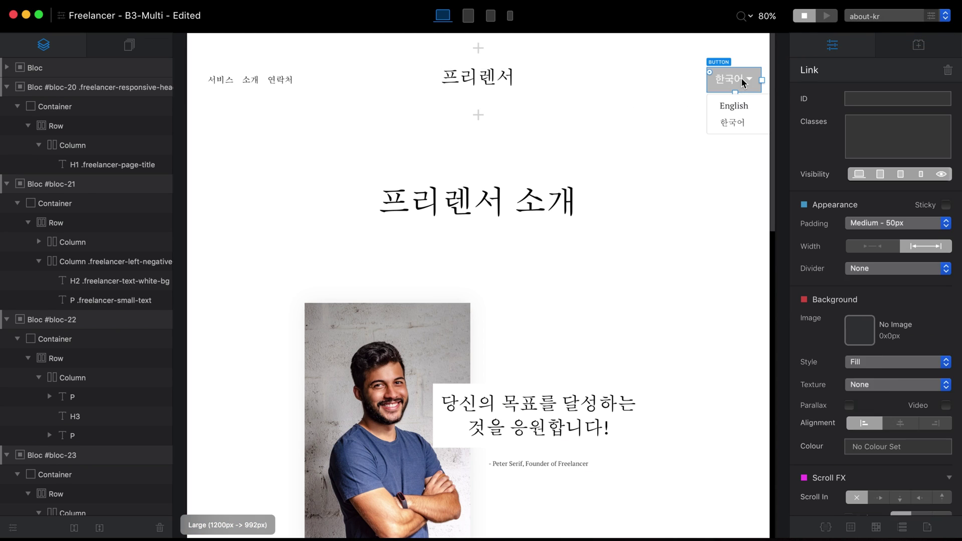
{"action": "left_click", "coordinate": [732, 107]}
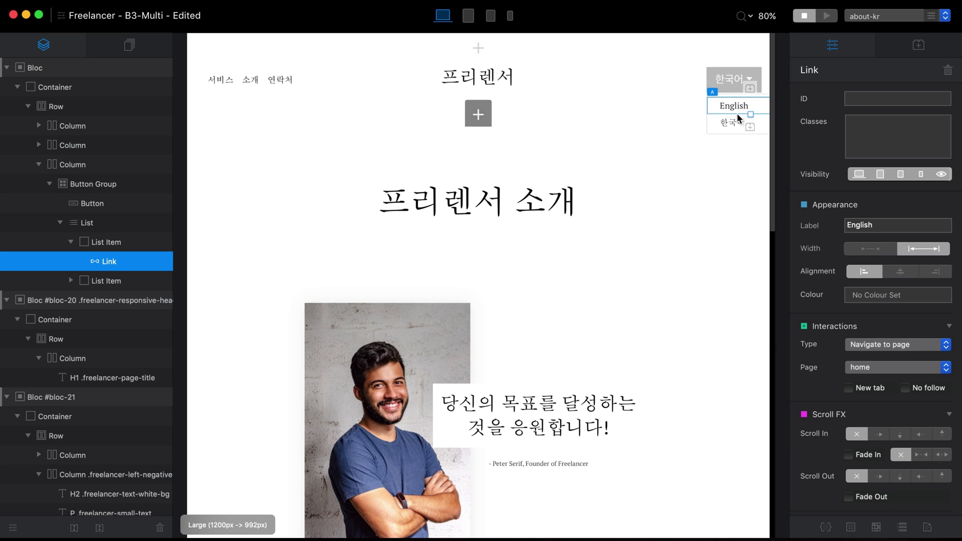
{"action": "left_click", "coordinate": [892, 370]}
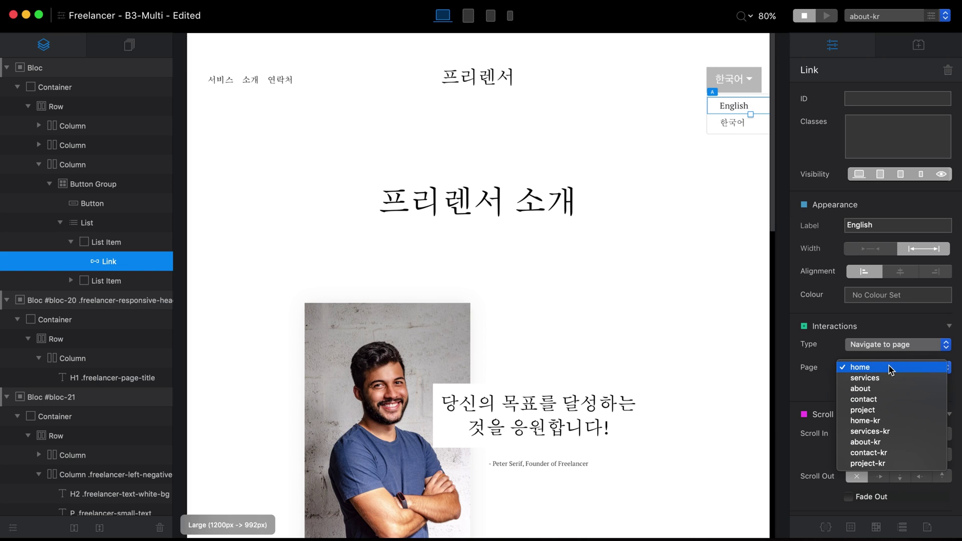
{"action": "left_click", "coordinate": [885, 371]}
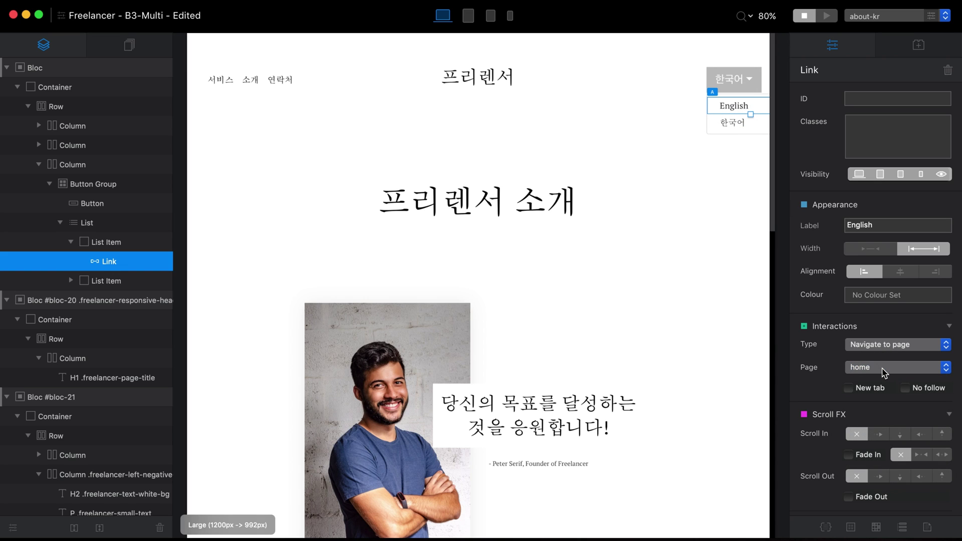
{"action": "left_click", "coordinate": [894, 369]}
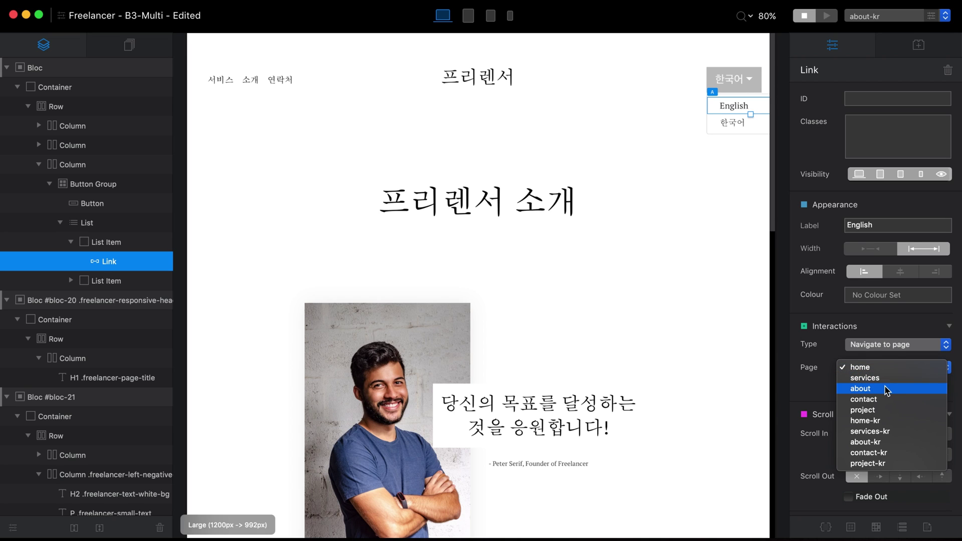
{"action": "left_click", "coordinate": [885, 389]}
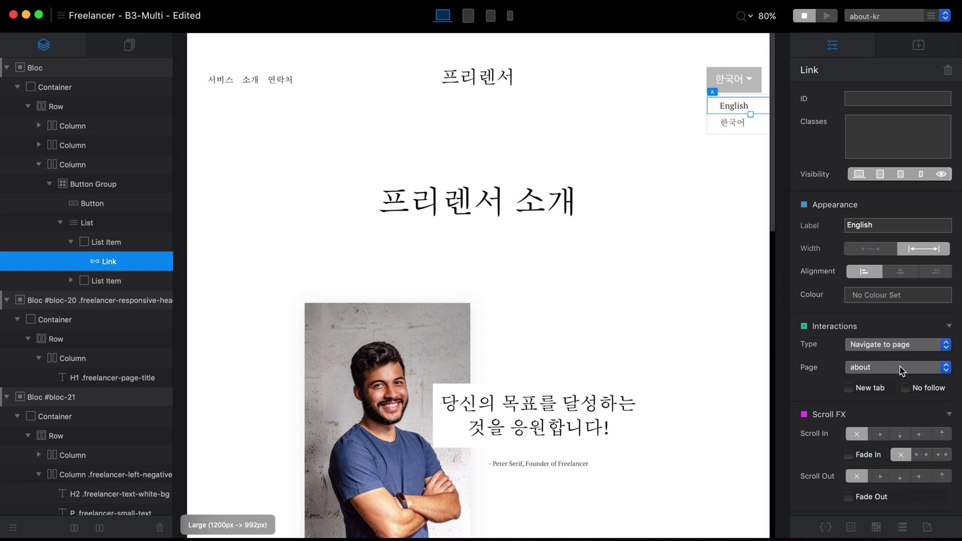
{"action": "left_click", "coordinate": [739, 122]}
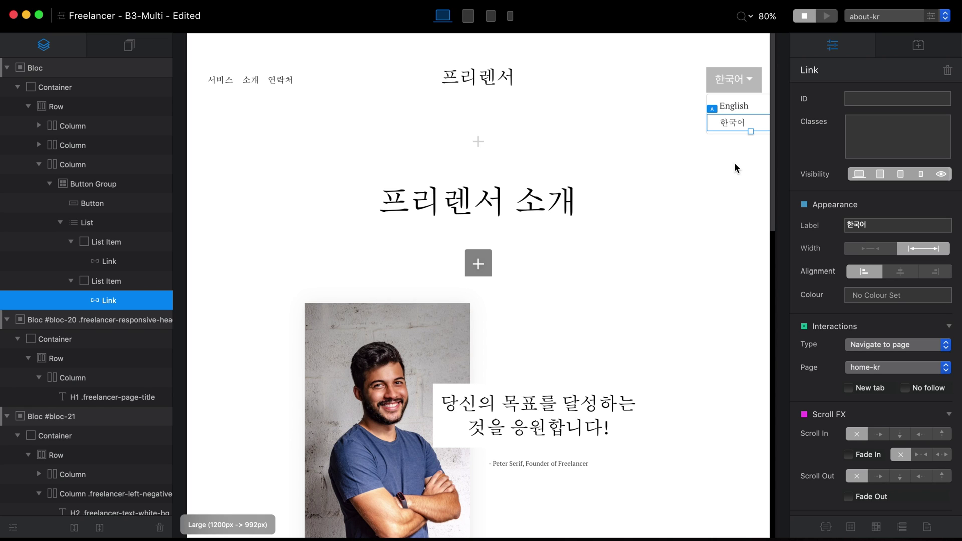
{"action": "left_click", "coordinate": [875, 16]}
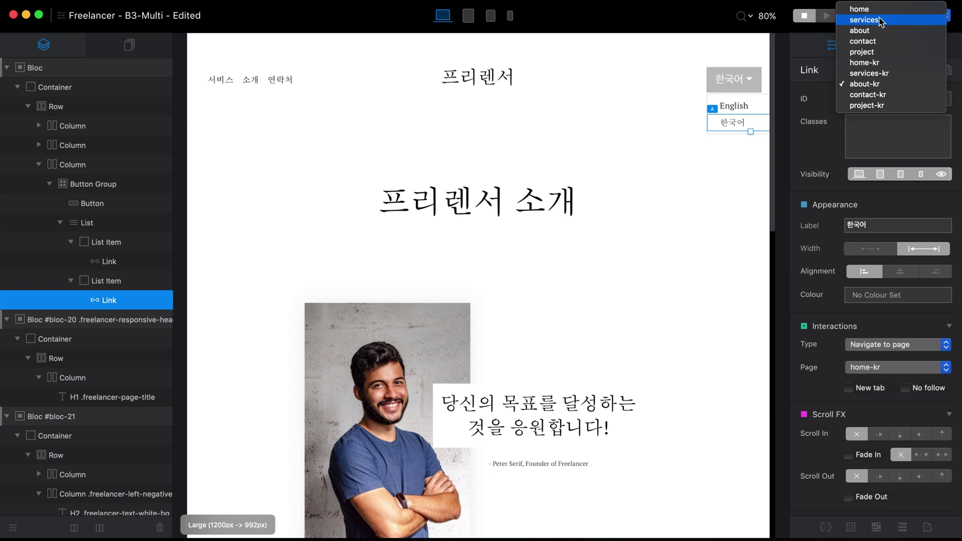
Duplicate the header bloc onto the English home page
{"action": "left_click", "coordinate": [865, 9]}
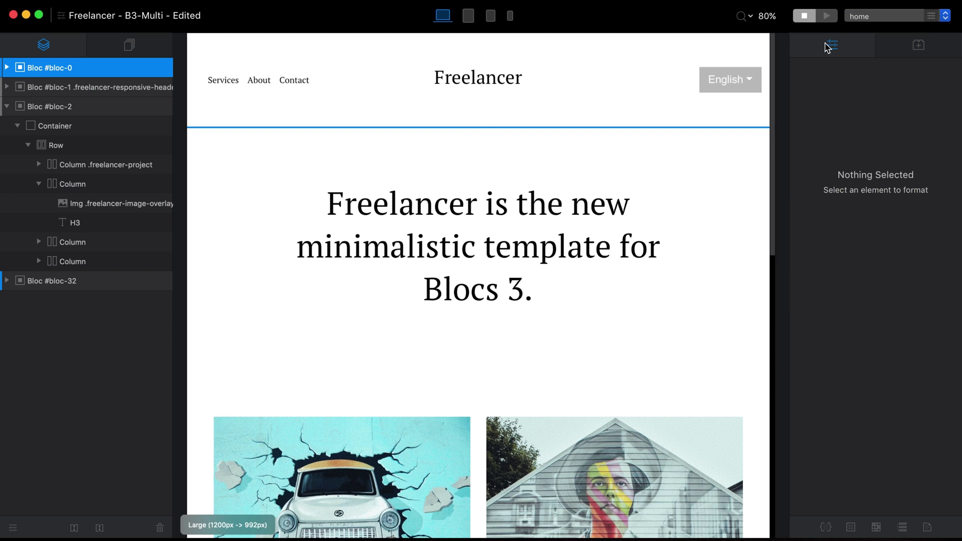
{"action": "left_click", "coordinate": [658, 112]}
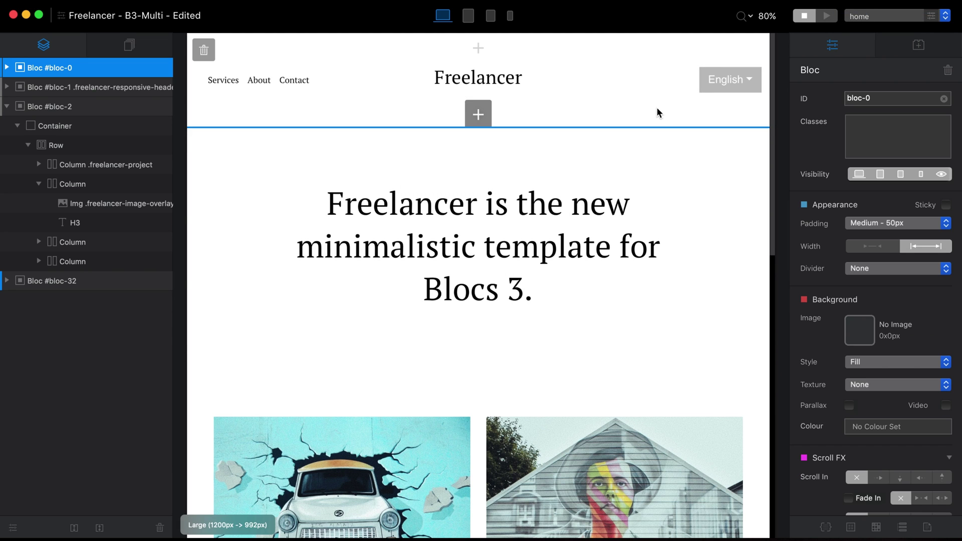
{"action": "key", "text": "super+d"}
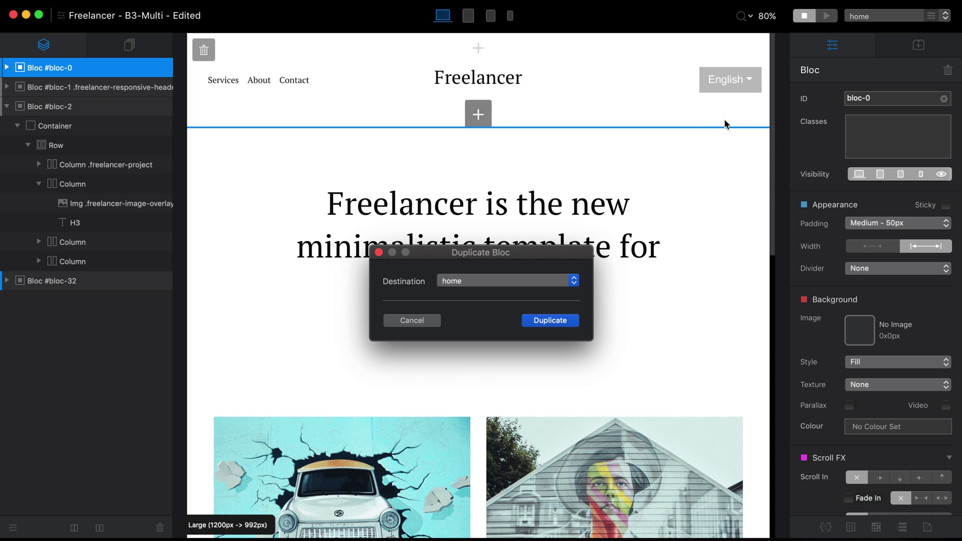
{"action": "key", "text": "Return"}
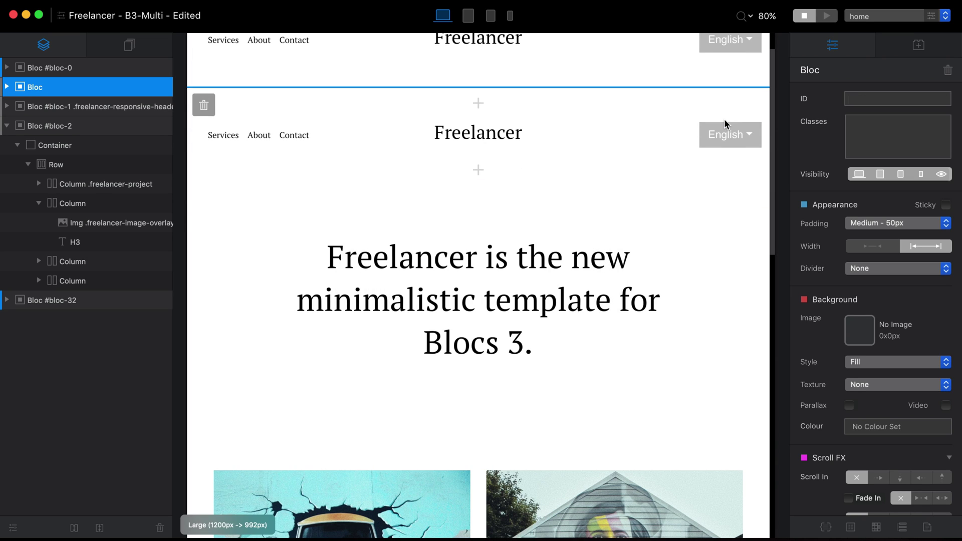
Link the duplicated header's 한국어 dropdown item to the home-kr page
{"action": "left_click", "coordinate": [745, 134]}
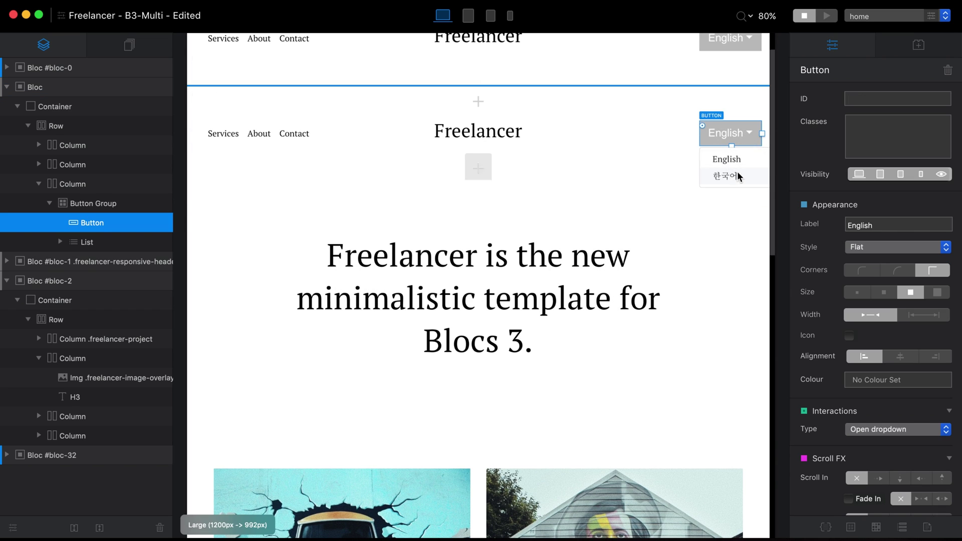
{"action": "scroll", "coordinate": [736, 194], "scroll_direction": "up", "scroll_amount": 2}
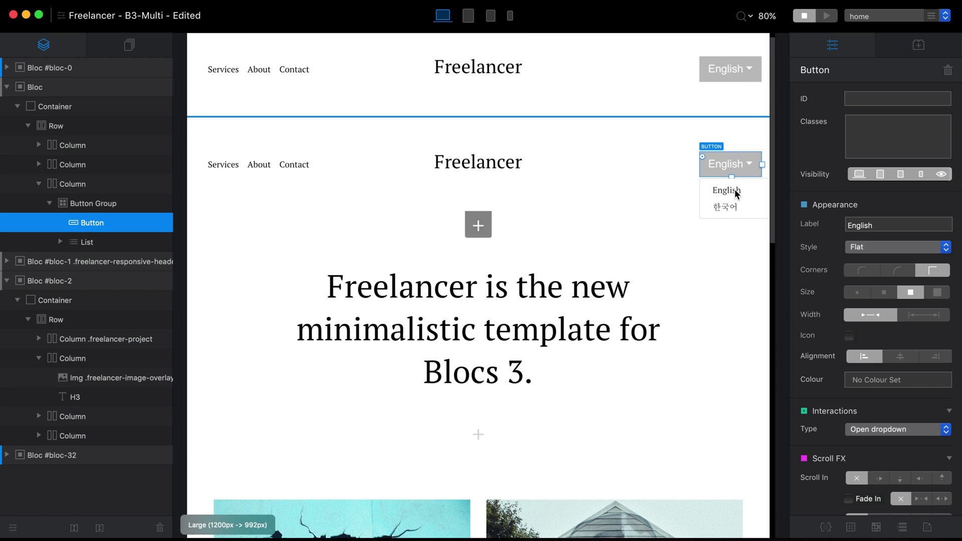
{"action": "left_click", "coordinate": [737, 194]}
{"action": "left_click", "coordinate": [619, 248]}
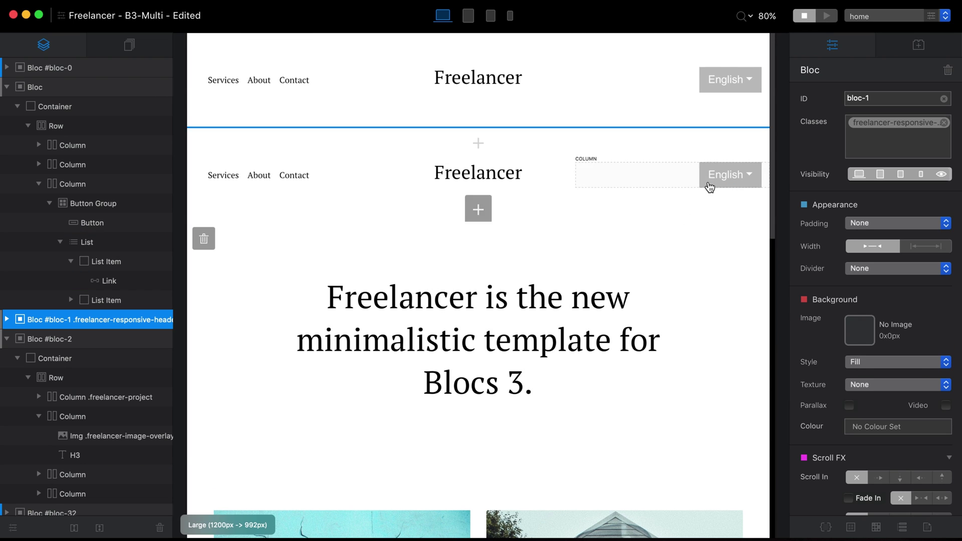
{"action": "left_click", "coordinate": [742, 177]}
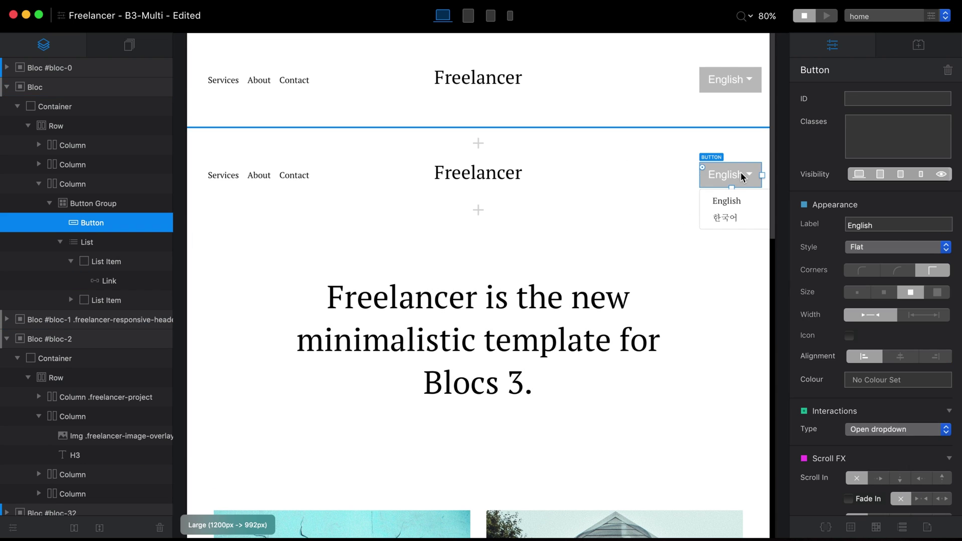
{"action": "left_click", "coordinate": [750, 202]}
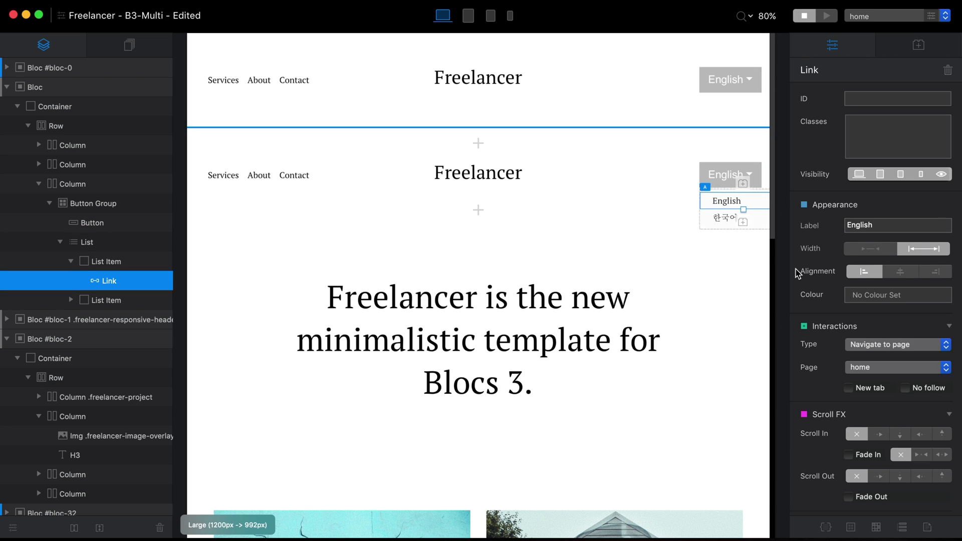
{"action": "left_click", "coordinate": [714, 217]}
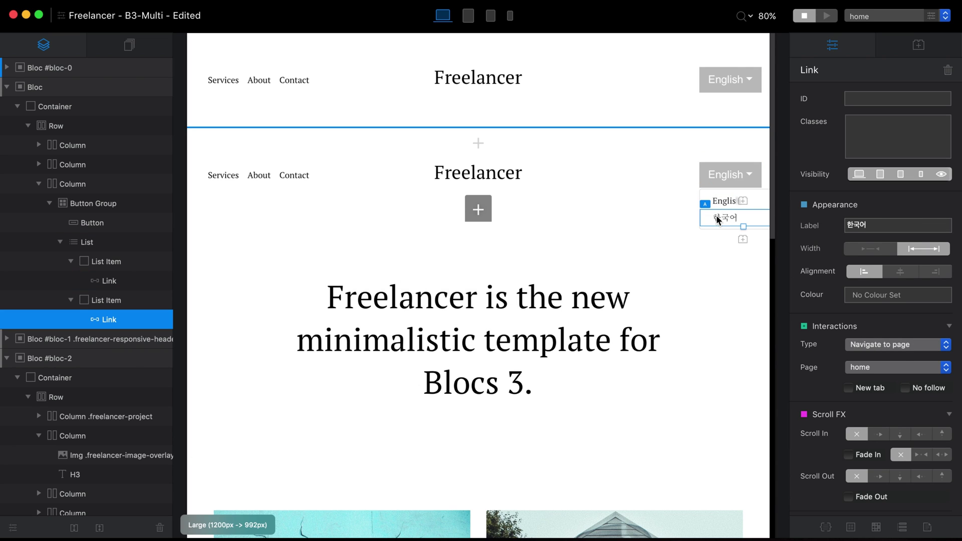
{"action": "left_click", "coordinate": [888, 370]}
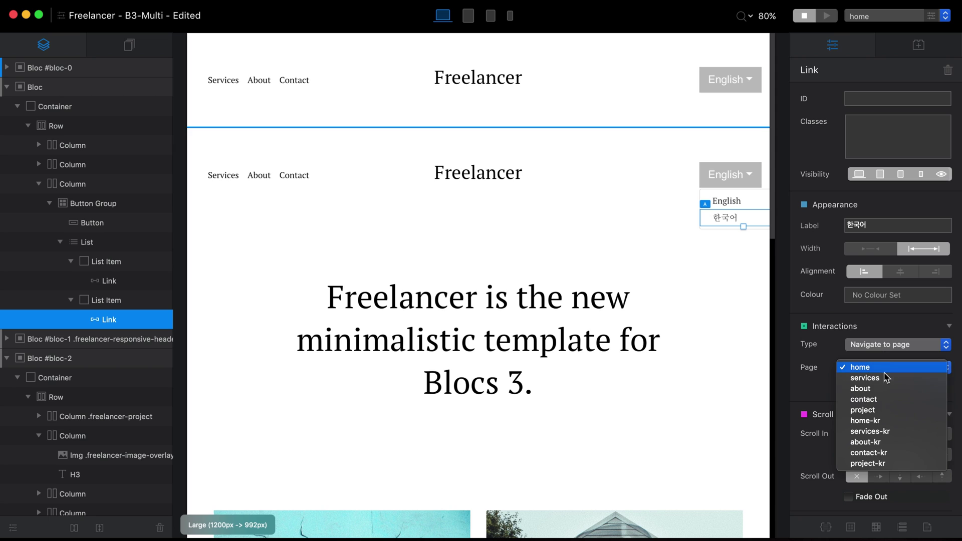
{"action": "left_click", "coordinate": [888, 420]}
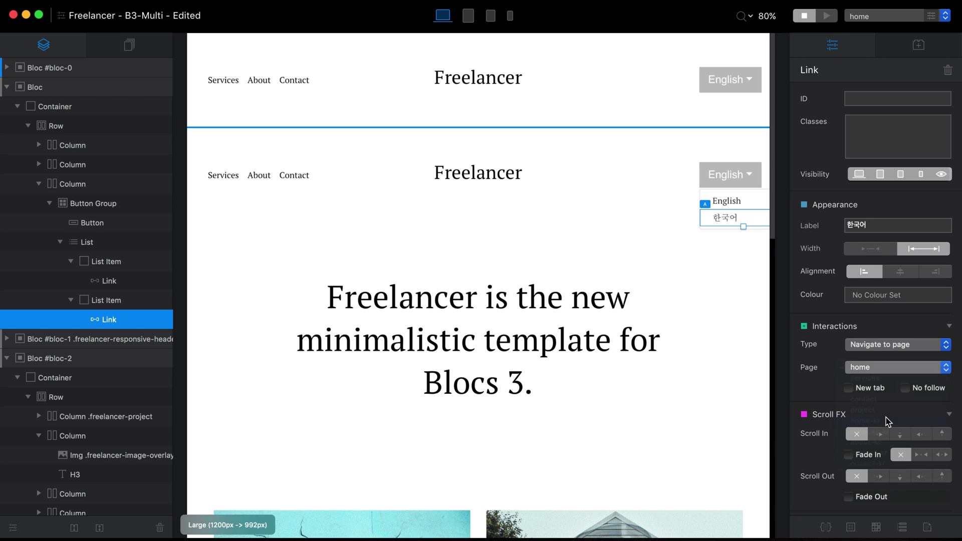
{"action": "left_click", "coordinate": [651, 206]}
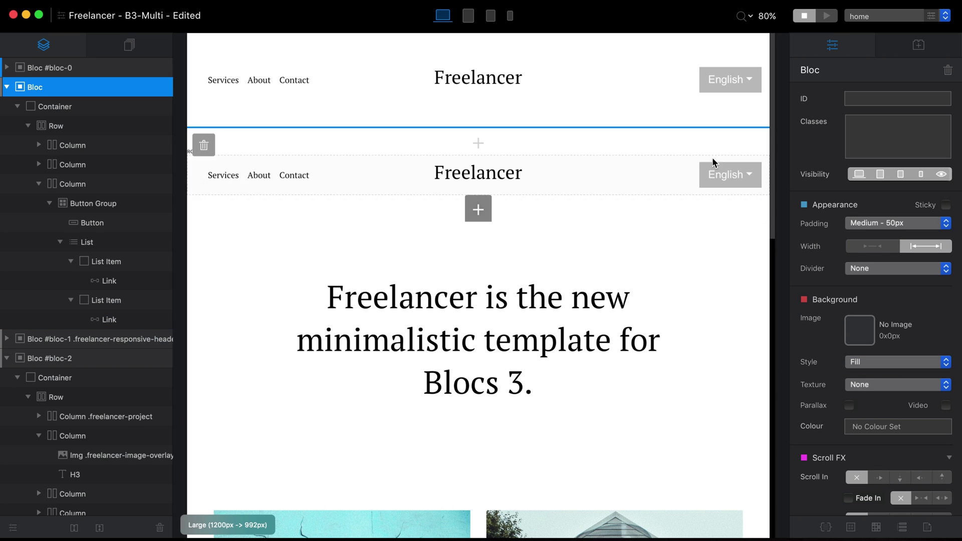
Hide the shared top area on the home page and review the services page settings
{"action": "left_click", "coordinate": [931, 17]}
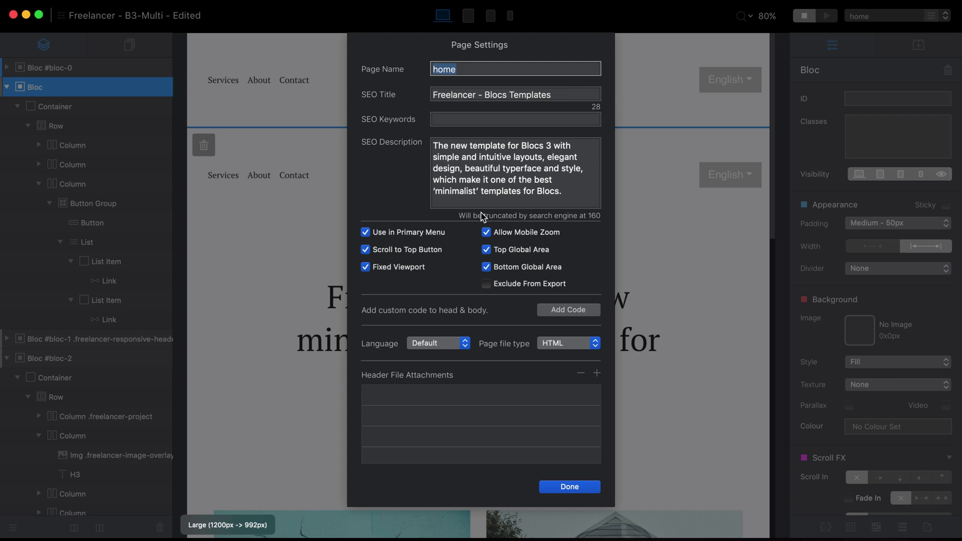
{"action": "left_click", "coordinate": [487, 250]}
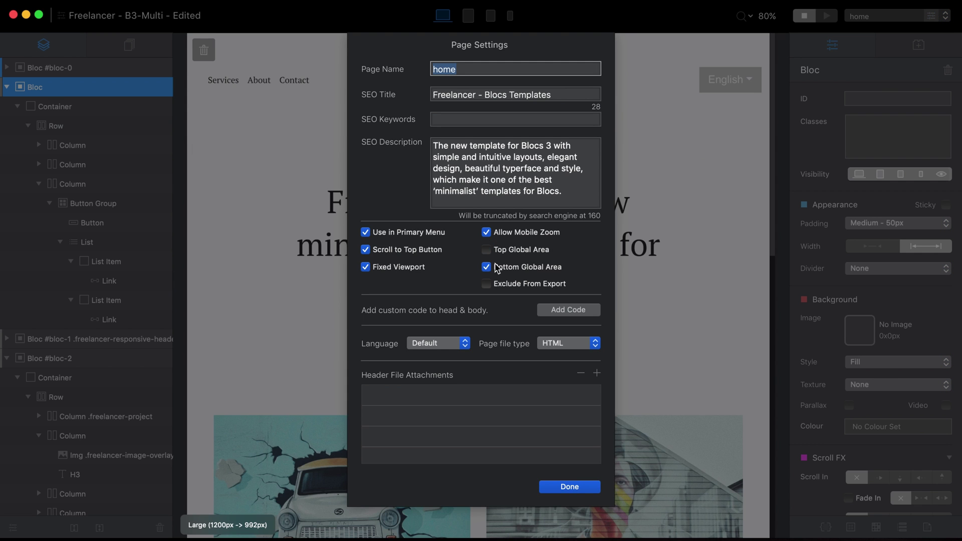
{"action": "left_click", "coordinate": [570, 487]}
{"action": "left_click", "coordinate": [877, 16]}
{"action": "left_click", "coordinate": [877, 33]}
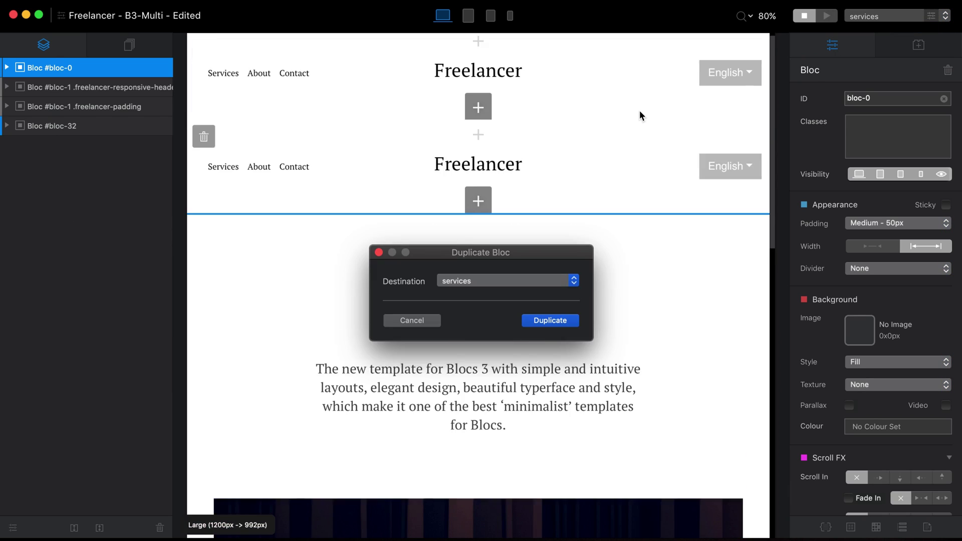
{"action": "key", "text": "Return"}
{"action": "left_click", "coordinate": [928, 17]}
{"action": "left_click", "coordinate": [580, 487]}
Link the services page dropdown's English item to services and set the 한국어 link's target
{"action": "left_click", "coordinate": [736, 85]}
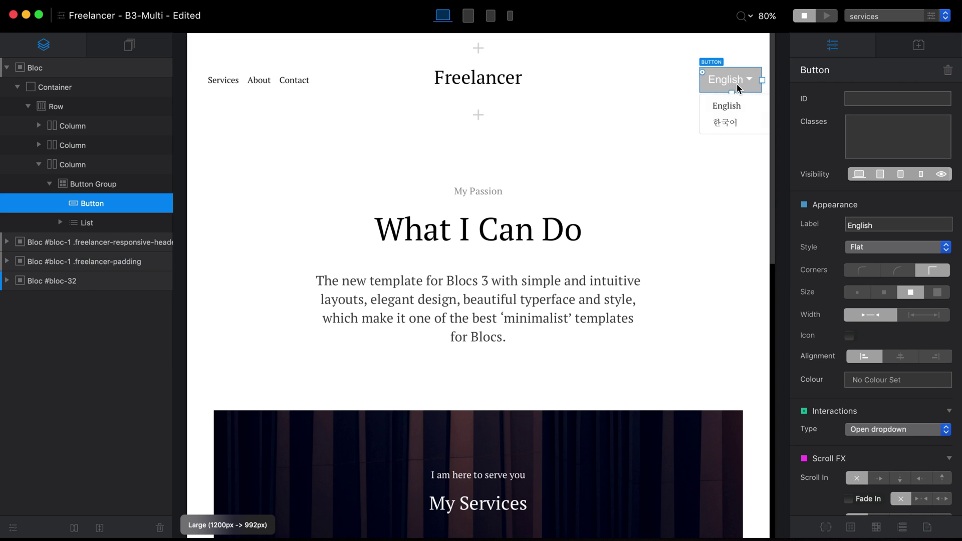
{"action": "left_click", "coordinate": [727, 106]}
{"action": "left_click", "coordinate": [897, 367]}
{"action": "left_click", "coordinate": [897, 367]}
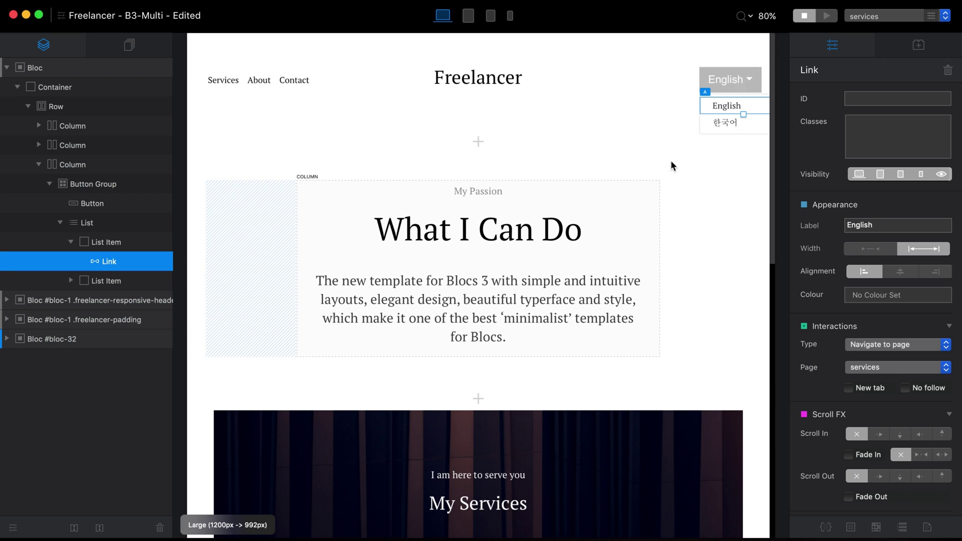
{"action": "left_click", "coordinate": [725, 122]}
{"action": "left_click", "coordinate": [898, 367]}
{"action": "left_click", "coordinate": [781, 389]}
{"action": "left_click", "coordinate": [726, 208]}
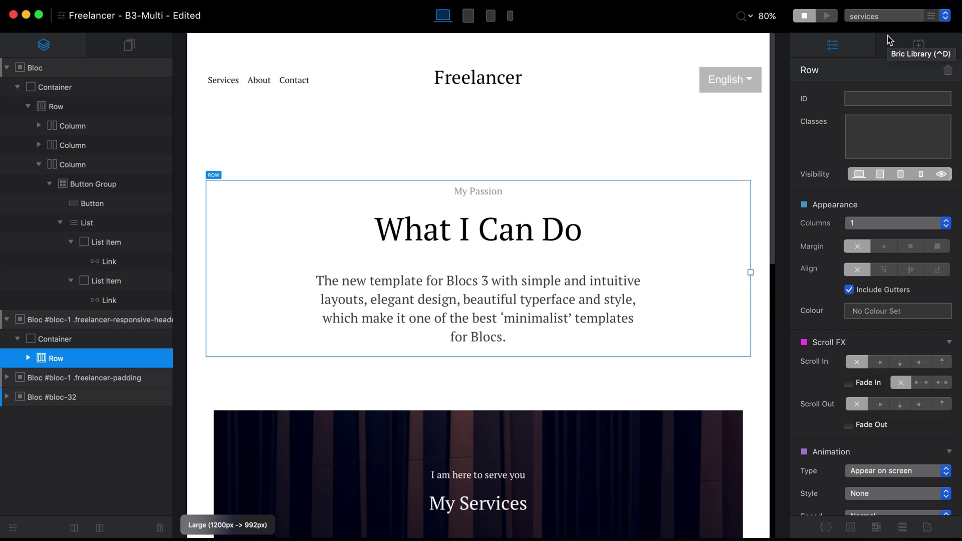
Duplicate the header onto the about page and dismiss its page settings
{"action": "left_click", "coordinate": [945, 16]}
{"action": "left_click", "coordinate": [872, 50]}
{"action": "key", "text": "super+d"}
{"action": "key", "text": "Return"}
{"action": "key", "text": "super+alt+p"}
{"action": "key", "text": "Return"}
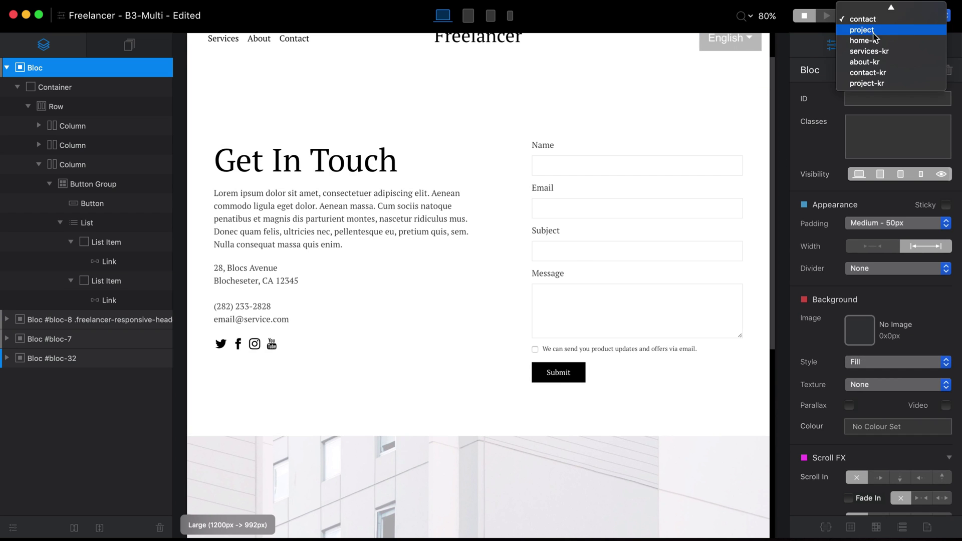
On the English project page, link the 한국어 dropdown item to project-kr
{"action": "left_click", "coordinate": [862, 30]}
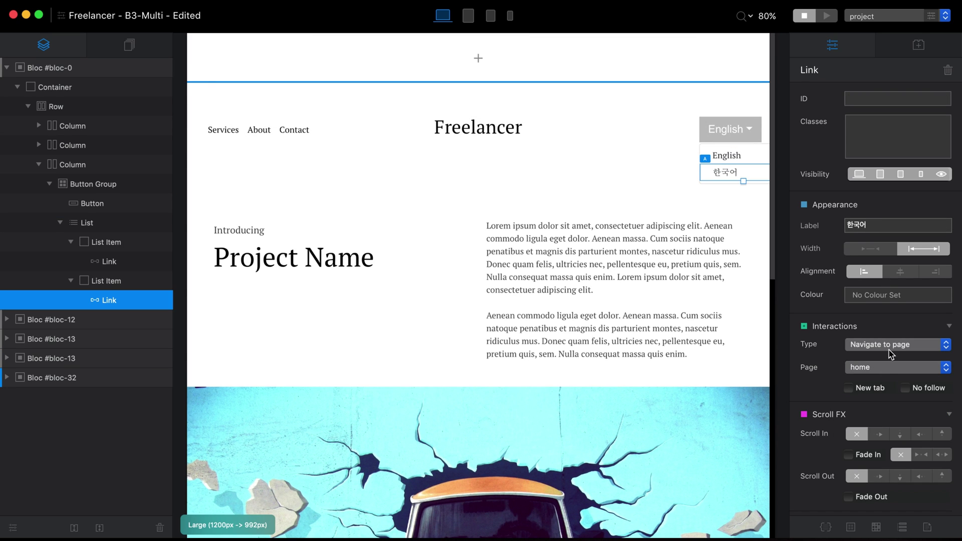
{"action": "left_click", "coordinate": [892, 368]}
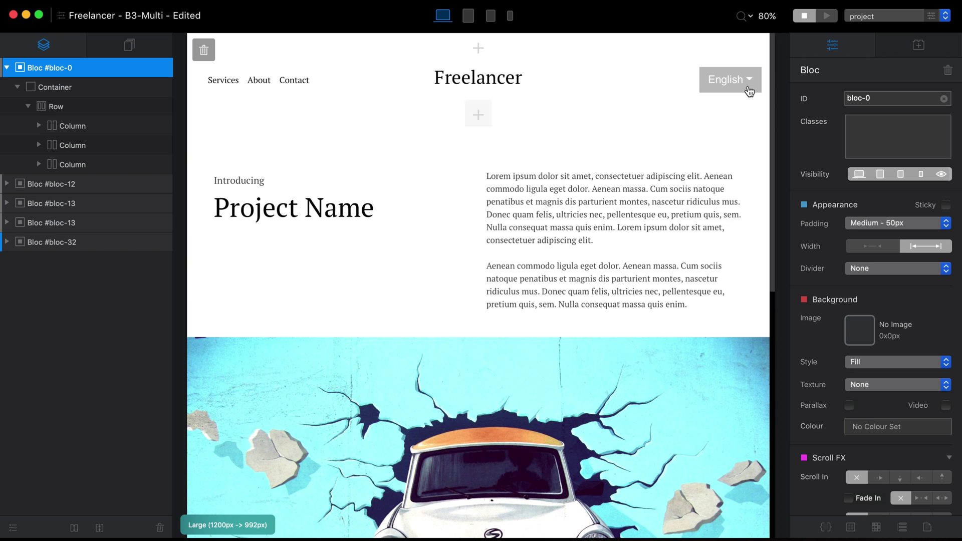
{"action": "left_click", "coordinate": [876, 19]}
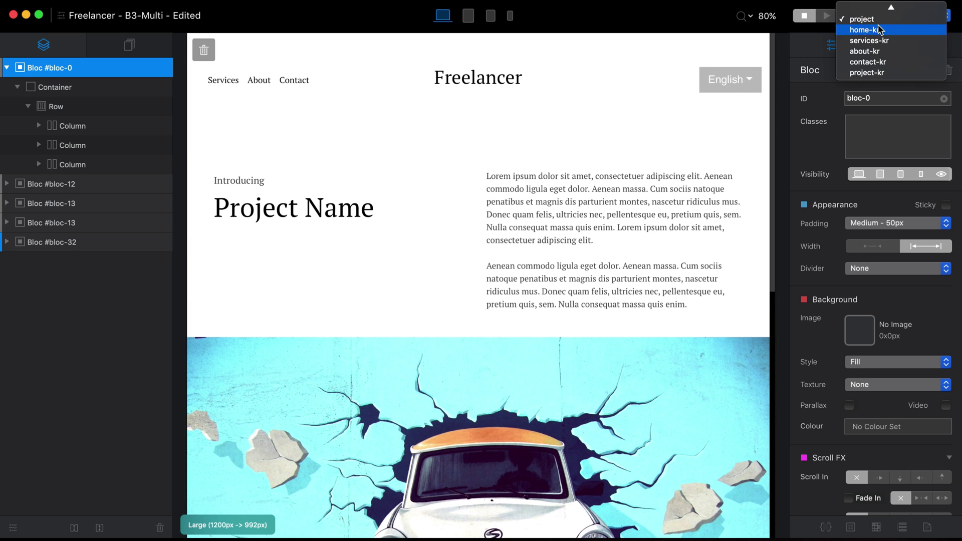
Link home-kr's 한국어 item to home-kr, and services-kr's items to services and services-kr
{"action": "left_click", "coordinate": [881, 30]}
{"action": "left_click", "coordinate": [737, 121]}
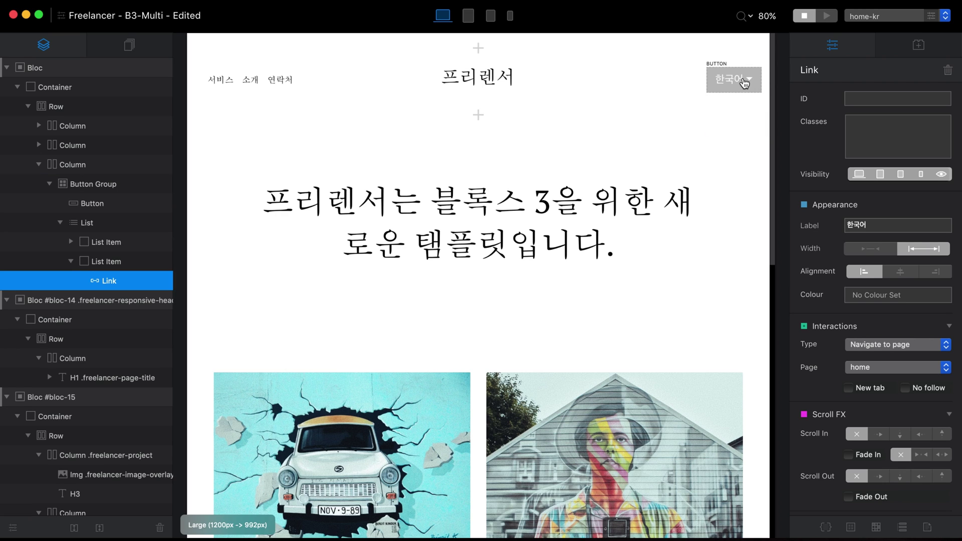
{"action": "left_click", "coordinate": [746, 82]}
{"action": "left_click", "coordinate": [733, 122]}
{"action": "left_click", "coordinate": [877, 16]}
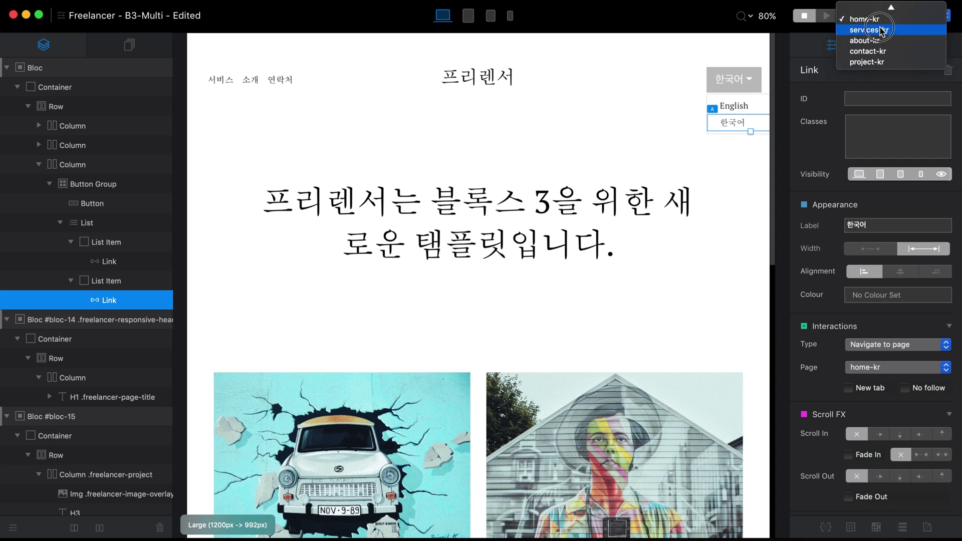
{"action": "left_click", "coordinate": [881, 30]}
{"action": "left_click", "coordinate": [735, 105]}
{"action": "left_click", "coordinate": [897, 344]}
{"action": "left_click", "coordinate": [881, 340]}
{"action": "left_click", "coordinate": [897, 368]}
{"action": "left_click", "coordinate": [733, 122]}
{"action": "left_click", "coordinate": [897, 367]}
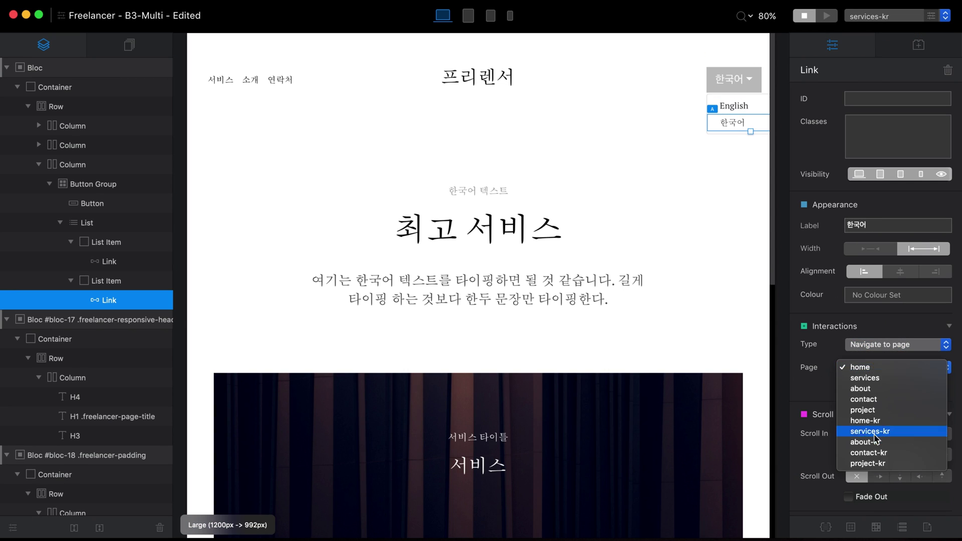
On about-kr, point the English link to about and 한국어 to about-kr
{"action": "left_click", "coordinate": [852, 428]}
{"action": "left_click", "coordinate": [876, 16]}
{"action": "left_click", "coordinate": [881, 30]}
{"action": "left_click", "coordinate": [734, 105]}
{"action": "left_click", "coordinate": [897, 367]}
{"action": "left_click", "coordinate": [862, 391]}
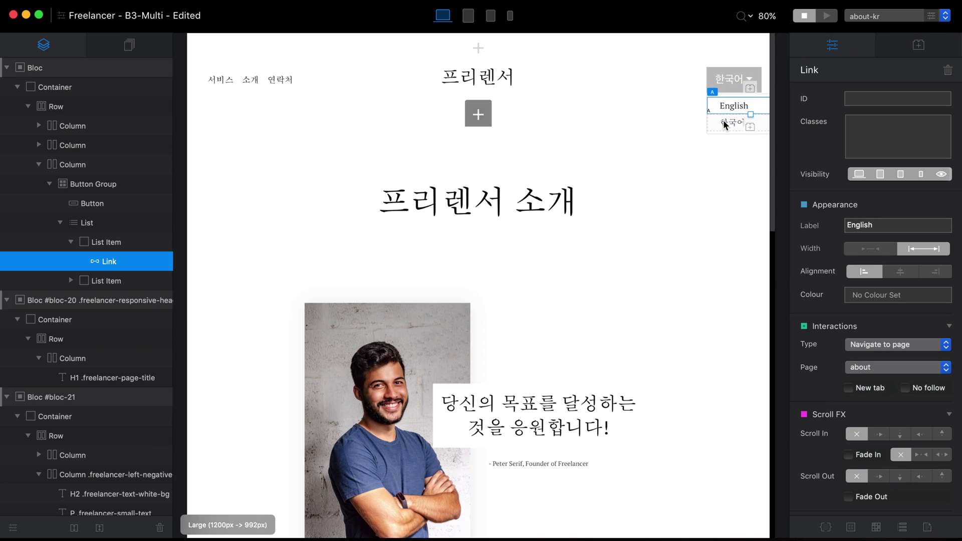
{"action": "left_click", "coordinate": [733, 122]}
On contact-kr, point the English link to contact and 한국어 to contact-kr
{"action": "left_click", "coordinate": [876, 16]}
{"action": "left_click", "coordinate": [880, 28]}
{"action": "left_click", "coordinate": [734, 105]}
{"action": "left_click", "coordinate": [897, 367]}
{"action": "left_click", "coordinate": [865, 399]}
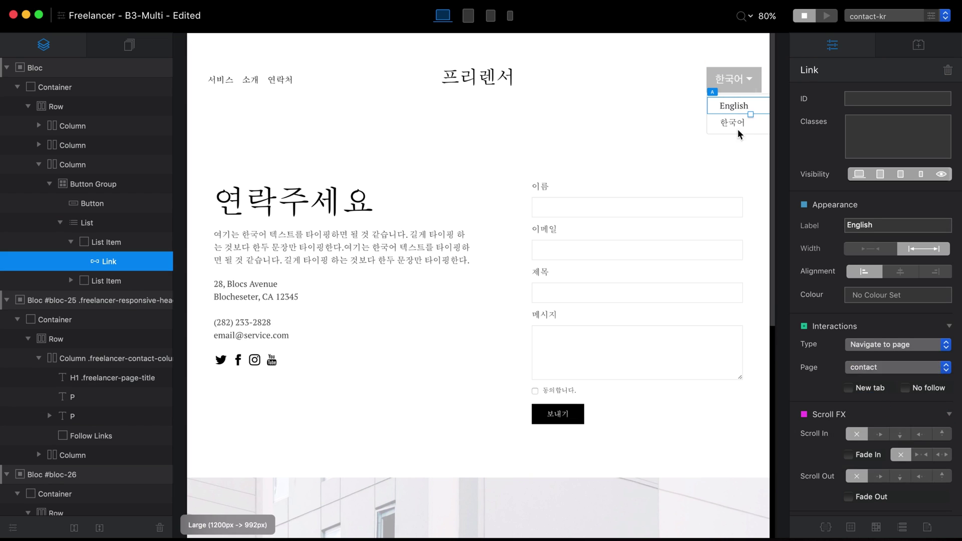
{"action": "left_click", "coordinate": [733, 122]}
{"action": "left_click", "coordinate": [897, 367]}
{"action": "left_click", "coordinate": [878, 452]}
On project-kr, point English to project and 한국어 to project-kr, then export a preview
{"action": "left_click", "coordinate": [877, 16]}
{"action": "left_click", "coordinate": [867, 122]}
{"action": "left_click", "coordinate": [742, 80]}
{"action": "left_click", "coordinate": [734, 106]}
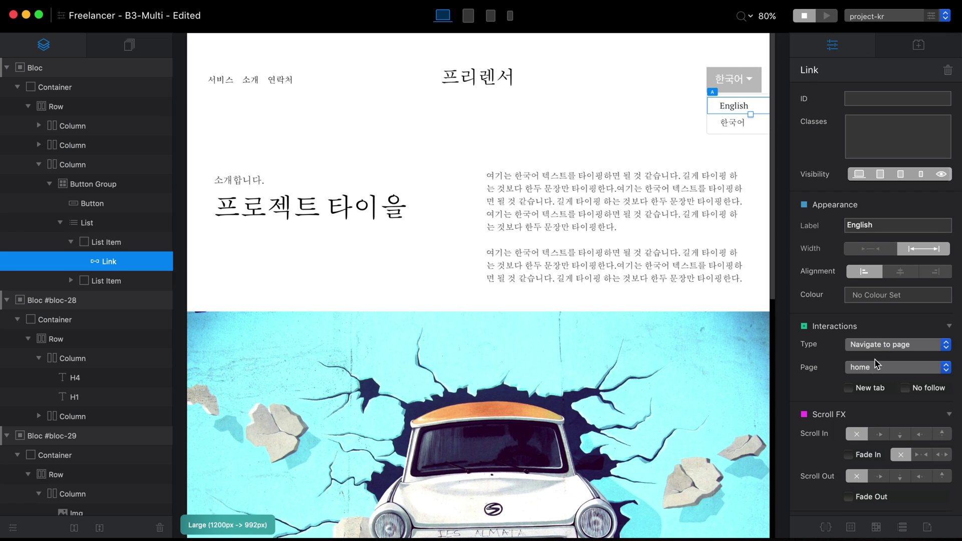
{"action": "left_click", "coordinate": [897, 368]}
{"action": "left_click", "coordinate": [863, 410]}
{"action": "left_click", "coordinate": [732, 121]}
{"action": "left_click", "coordinate": [897, 368]}
{"action": "left_click", "coordinate": [878, 463]}
{"action": "left_click", "coordinate": [594, 137]}
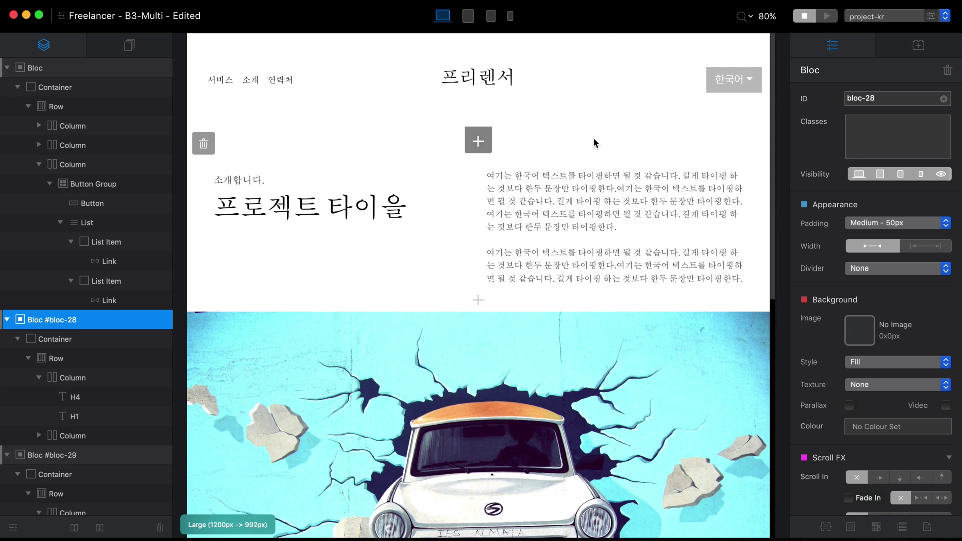
{"action": "key", "text": "super+e"}
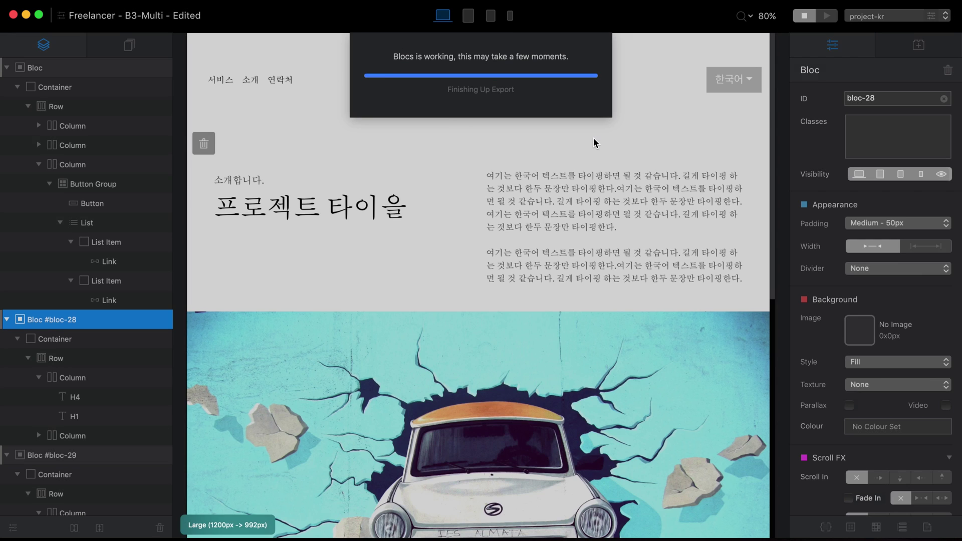
In the Korean home preview, open the car project page and return to its top
{"action": "scroll", "coordinate": [650, 172], "scroll_direction": "down", "scroll_amount": 15}
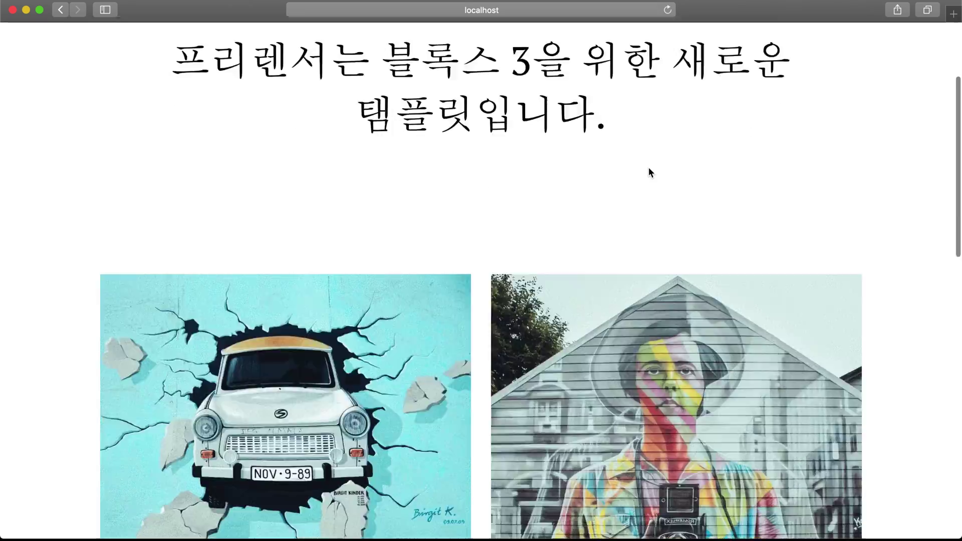
{"action": "scroll", "coordinate": [401, 197], "scroll_direction": "up", "scroll_amount": 15}
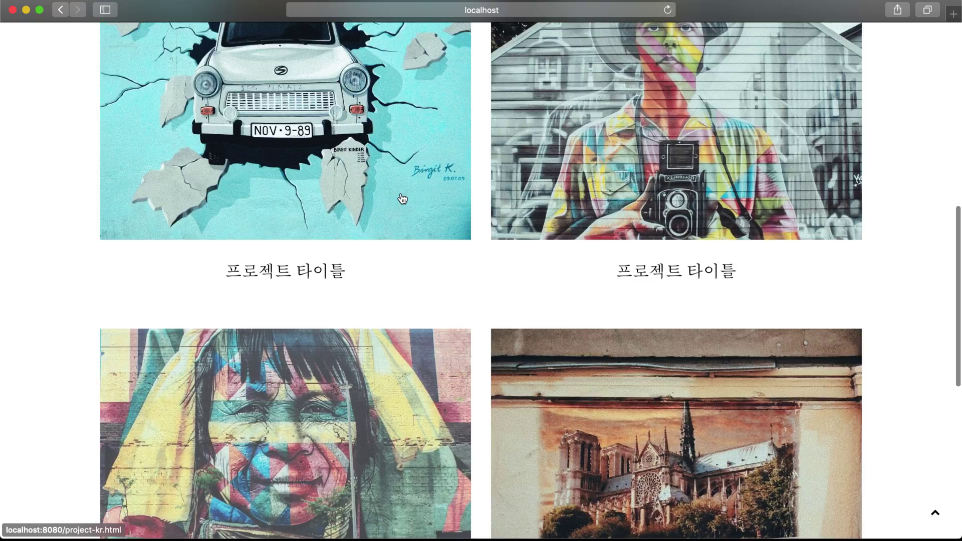
{"action": "scroll", "coordinate": [401, 192], "scroll_direction": "down", "scroll_amount": 6}
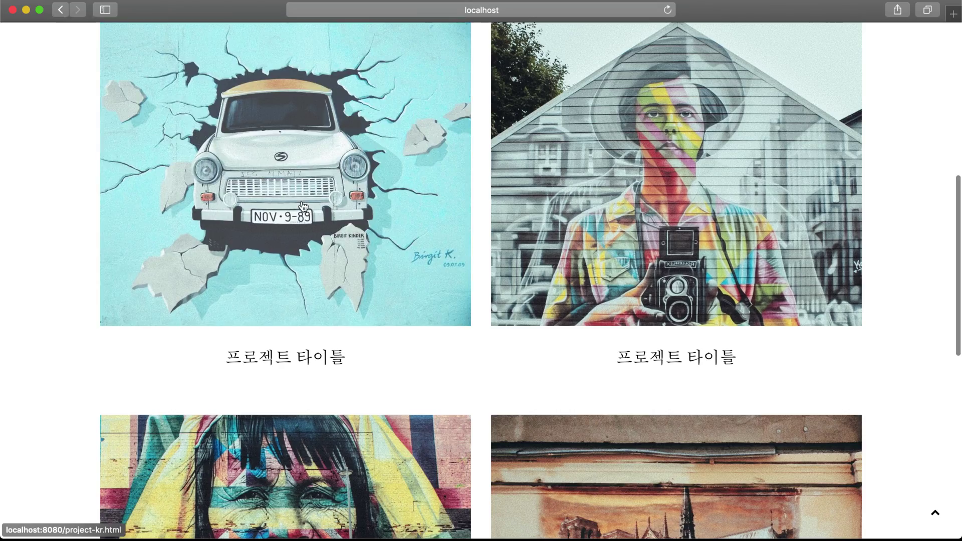
{"action": "left_click", "coordinate": [298, 200]}
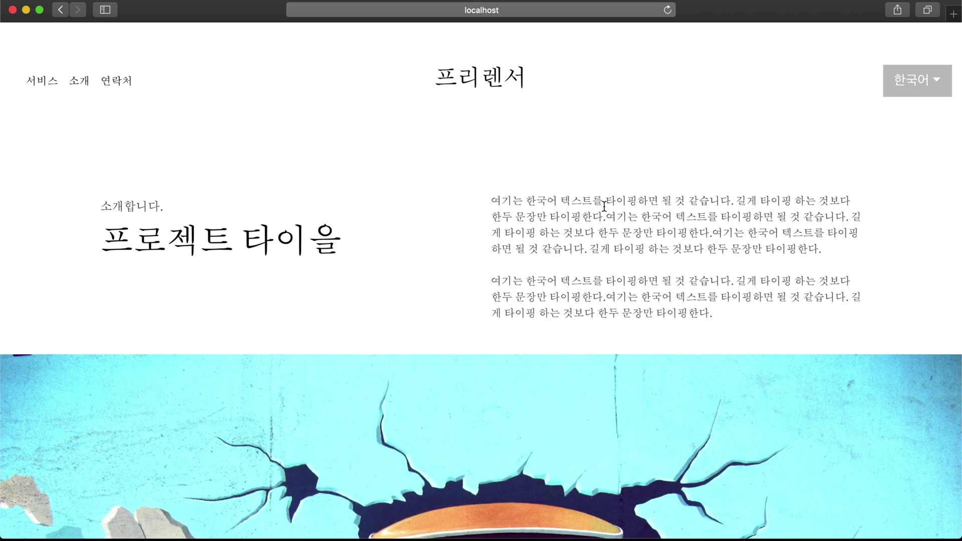
{"action": "scroll", "coordinate": [604, 206], "scroll_direction": "down", "scroll_amount": 10}
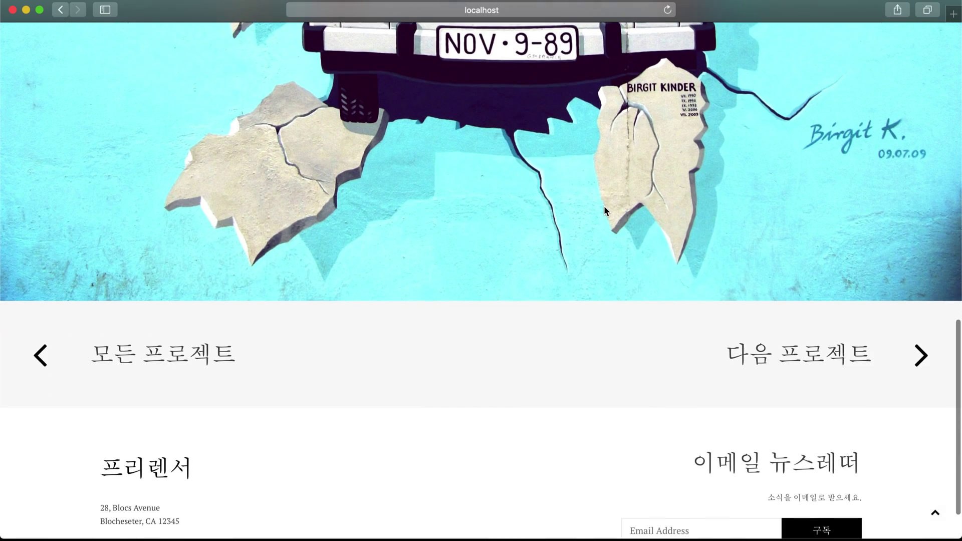
{"action": "left_click", "coordinate": [605, 208]}
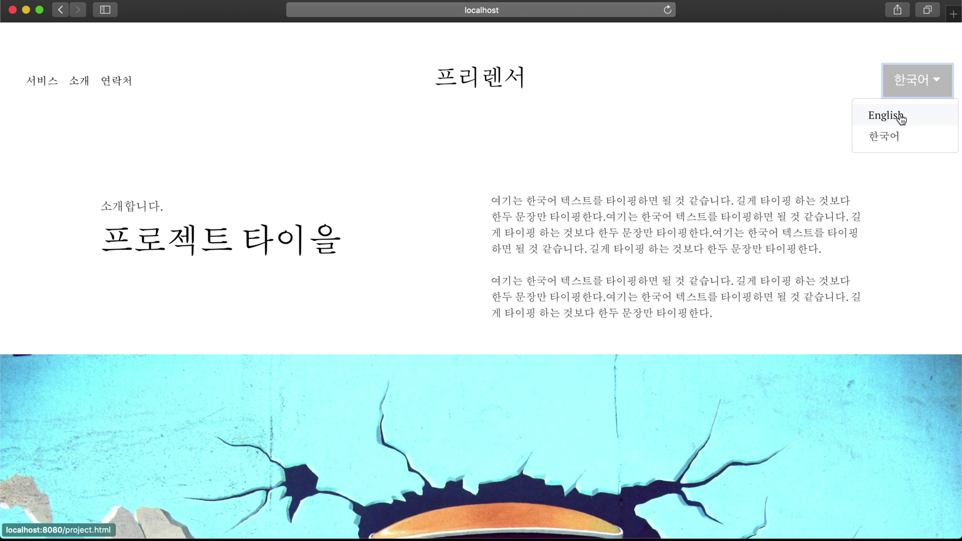
Switch the preview to English and browse the English About, Contact and About pages
{"action": "left_click", "coordinate": [901, 116]}
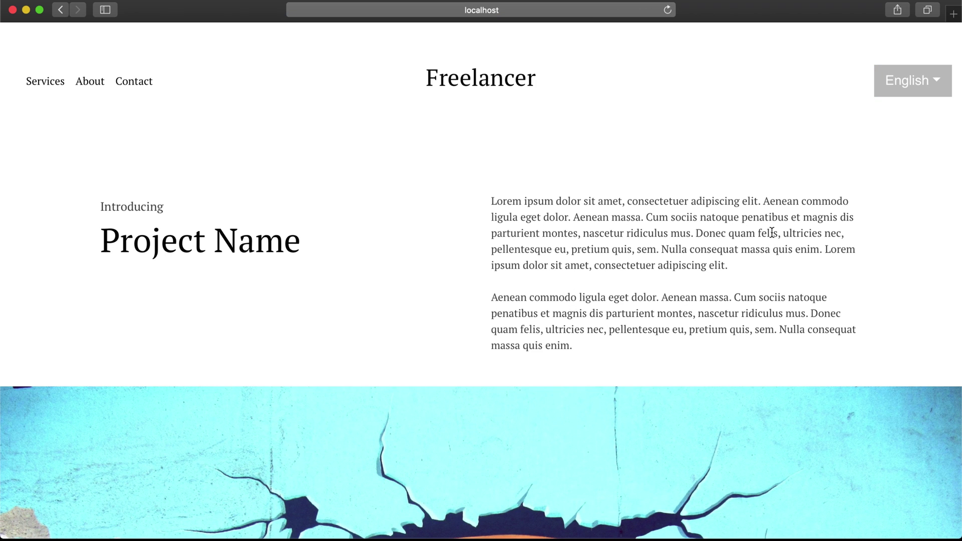
{"action": "scroll", "coordinate": [772, 232], "scroll_direction": "down", "scroll_amount": 5}
{"action": "scroll", "coordinate": [772, 233], "scroll_direction": "up", "scroll_amount": 5}
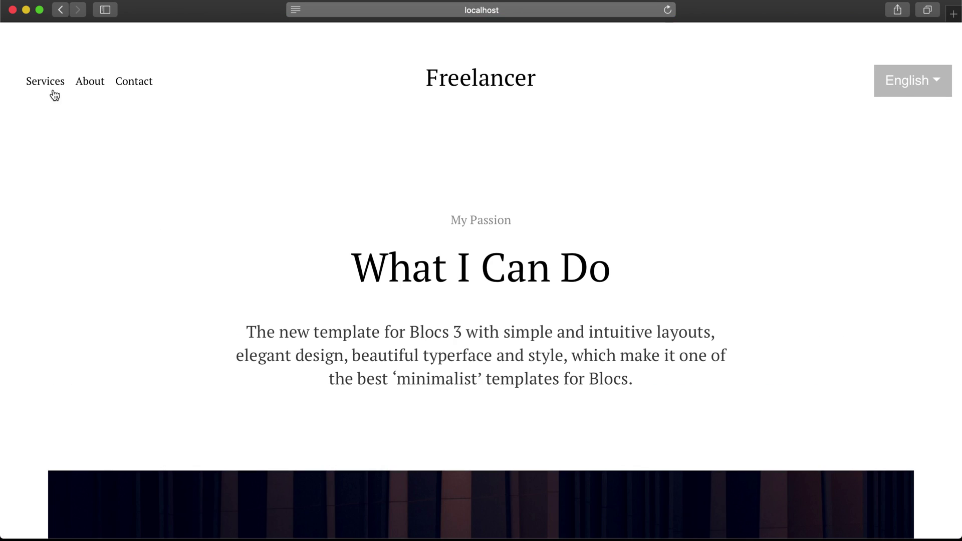
{"action": "left_click", "coordinate": [93, 85]}
{"action": "left_click", "coordinate": [128, 82]}
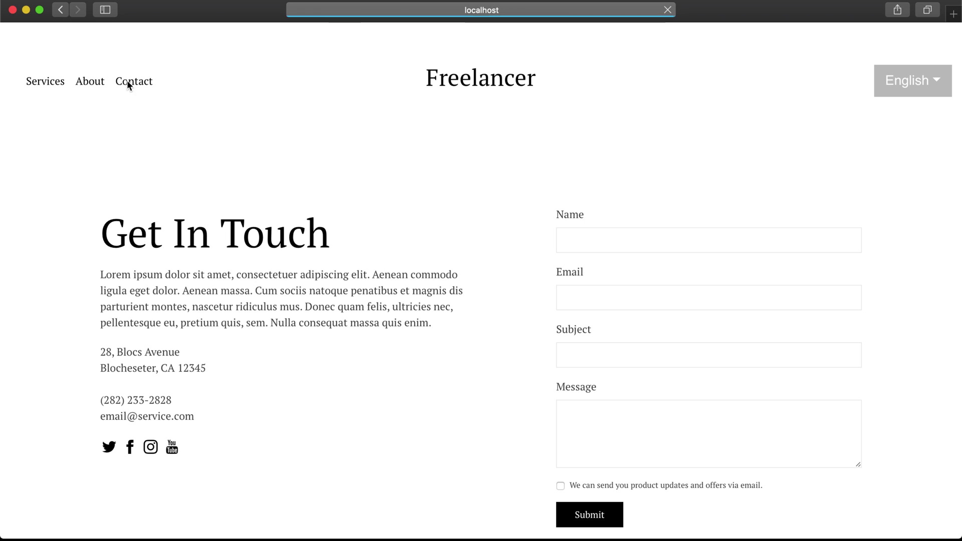
{"action": "left_click", "coordinate": [89, 80]}
{"action": "scroll", "coordinate": [391, 249], "scroll_direction": "down", "scroll_amount": 3}
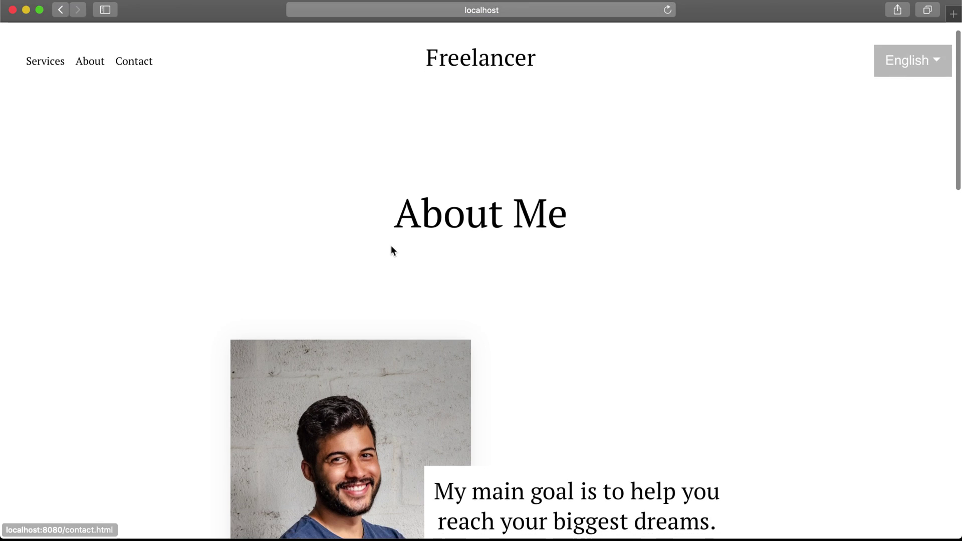
{"action": "scroll", "coordinate": [393, 249], "scroll_direction": "down", "scroll_amount": 3}
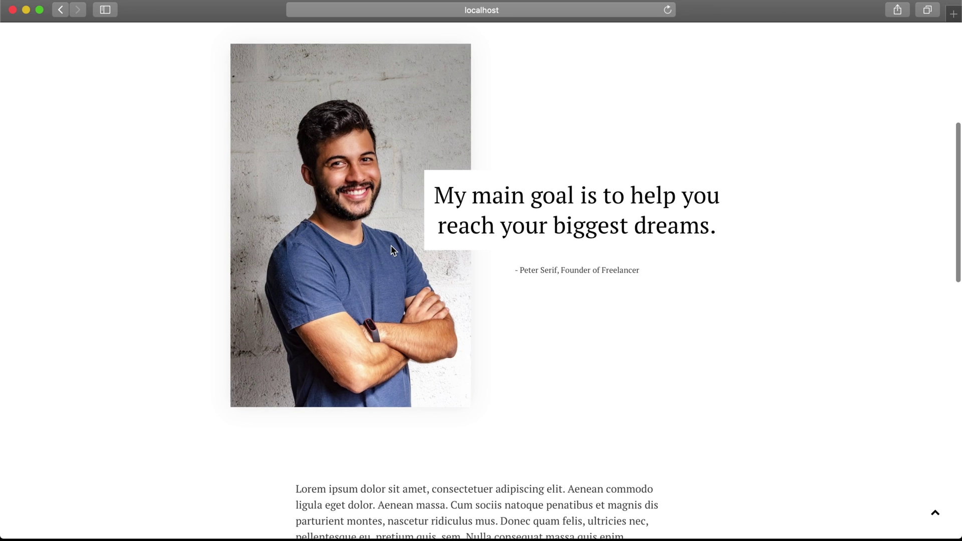
{"action": "scroll", "coordinate": [393, 250], "scroll_direction": "up", "scroll_amount": 6}
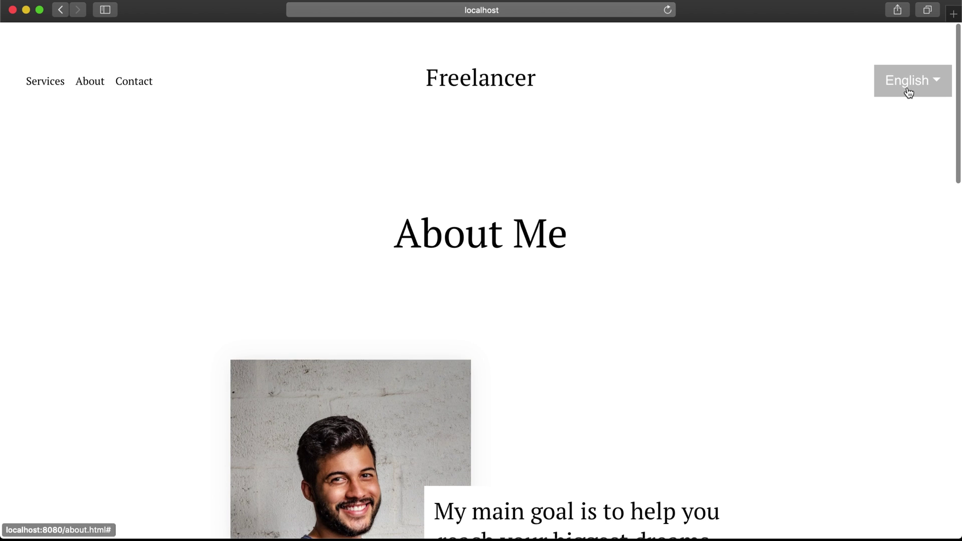
Switch the About page to 한국어, then follow its contact button to the Korean contact-kr page
{"action": "left_click", "coordinate": [896, 135]}
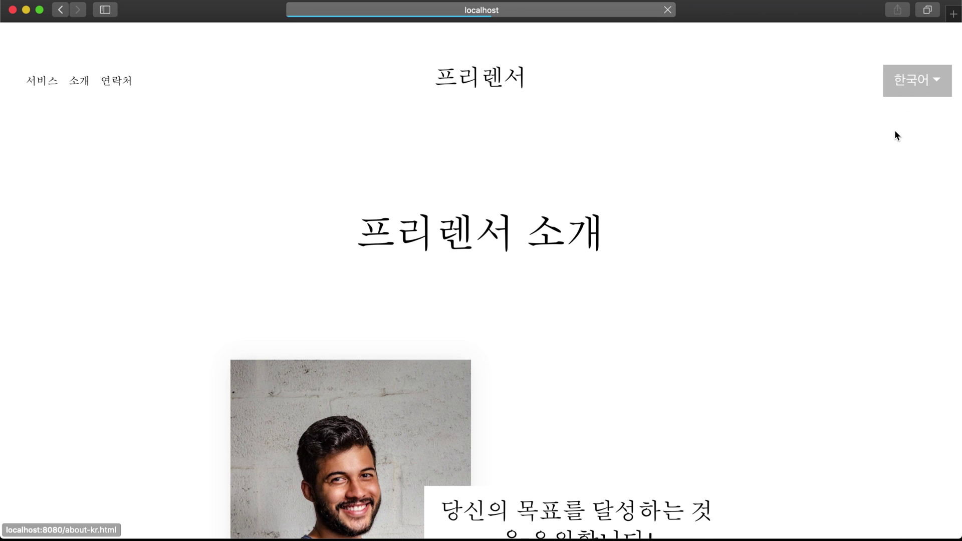
{"action": "scroll", "coordinate": [831, 315], "scroll_direction": "down", "scroll_amount": 4}
{"action": "scroll", "coordinate": [832, 316], "scroll_direction": "down", "scroll_amount": 2}
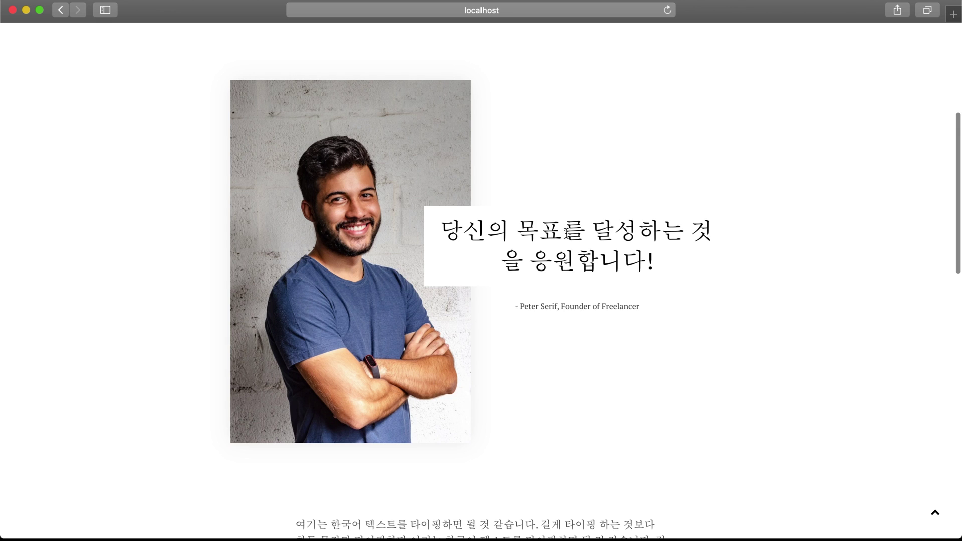
{"action": "scroll", "coordinate": [736, 283], "scroll_direction": "down", "scroll_amount": 8}
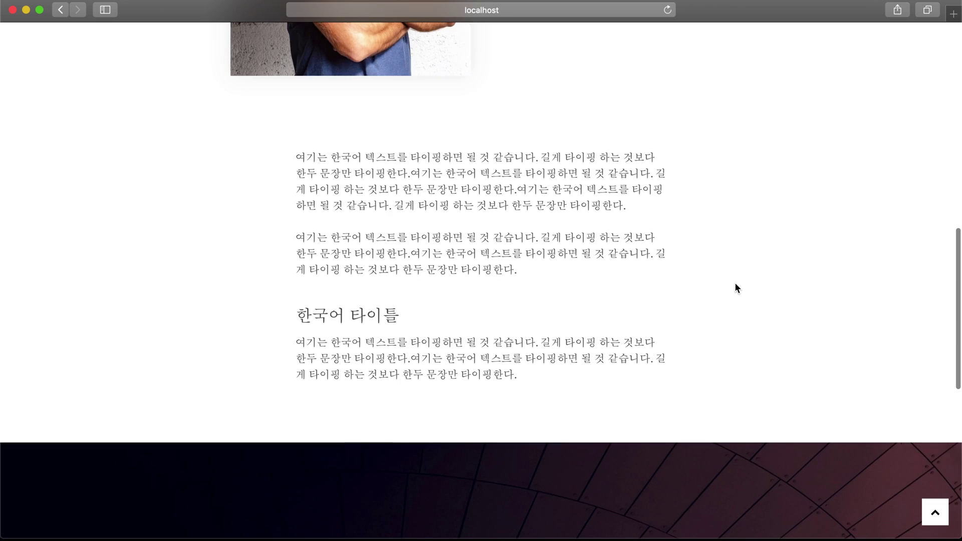
{"action": "scroll", "coordinate": [735, 286], "scroll_direction": "down", "scroll_amount": 7}
{"action": "left_click", "coordinate": [495, 346]}
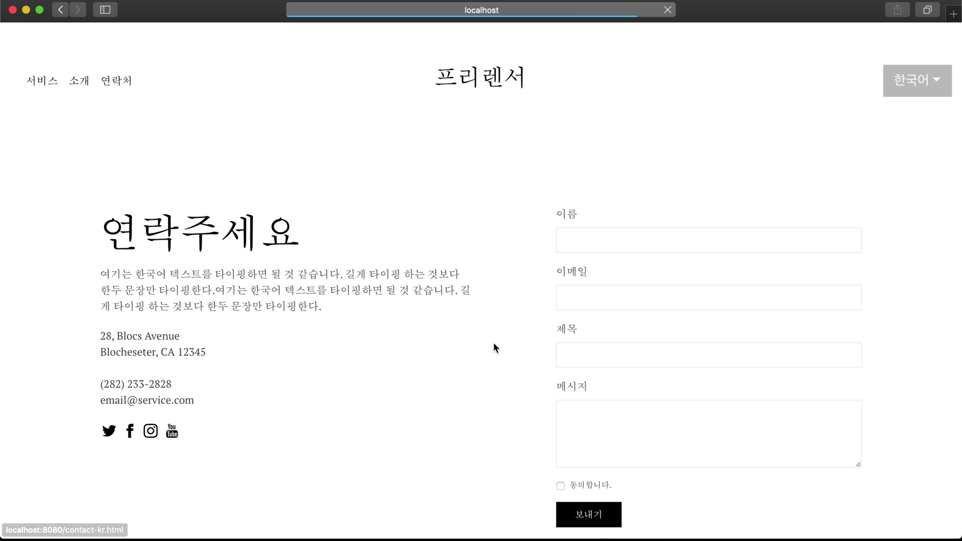
{"action": "scroll", "coordinate": [494, 347], "scroll_direction": "down", "scroll_amount": 12}
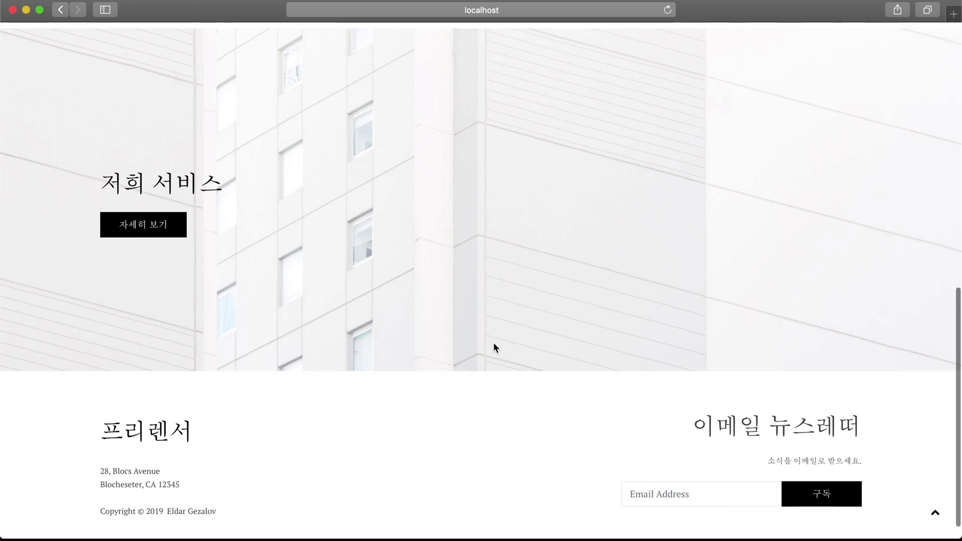
{"action": "scroll", "coordinate": [493, 347], "scroll_direction": "up", "scroll_amount": 12}
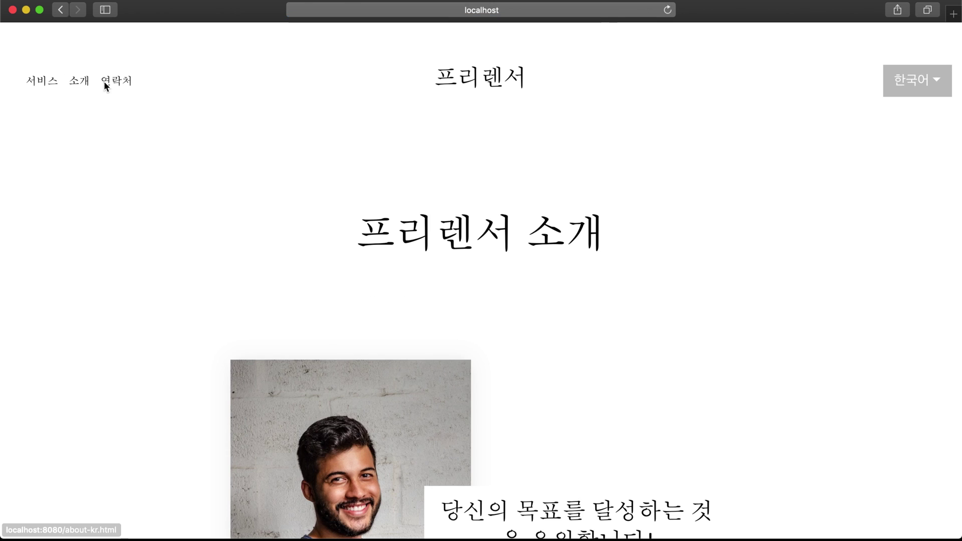